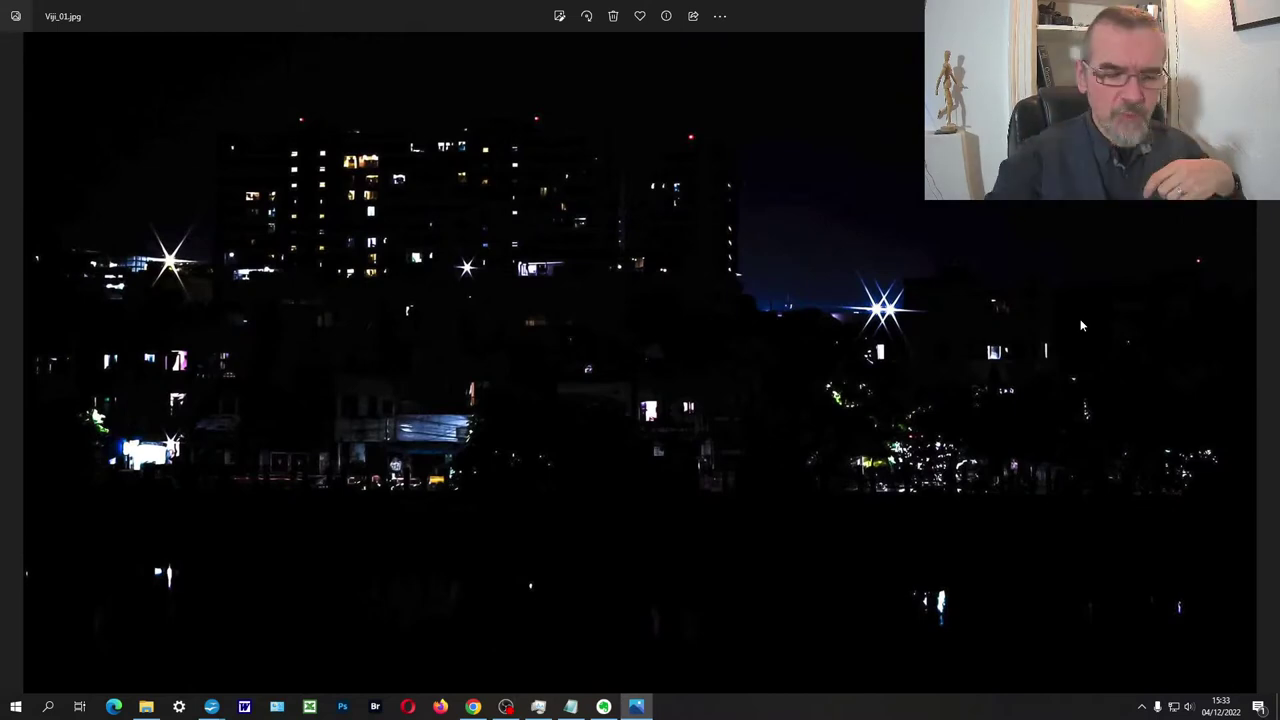
- Show the next photo, Viji_02.jpg, and open it in Photoshop
{"action": "key", "text": "Right"}
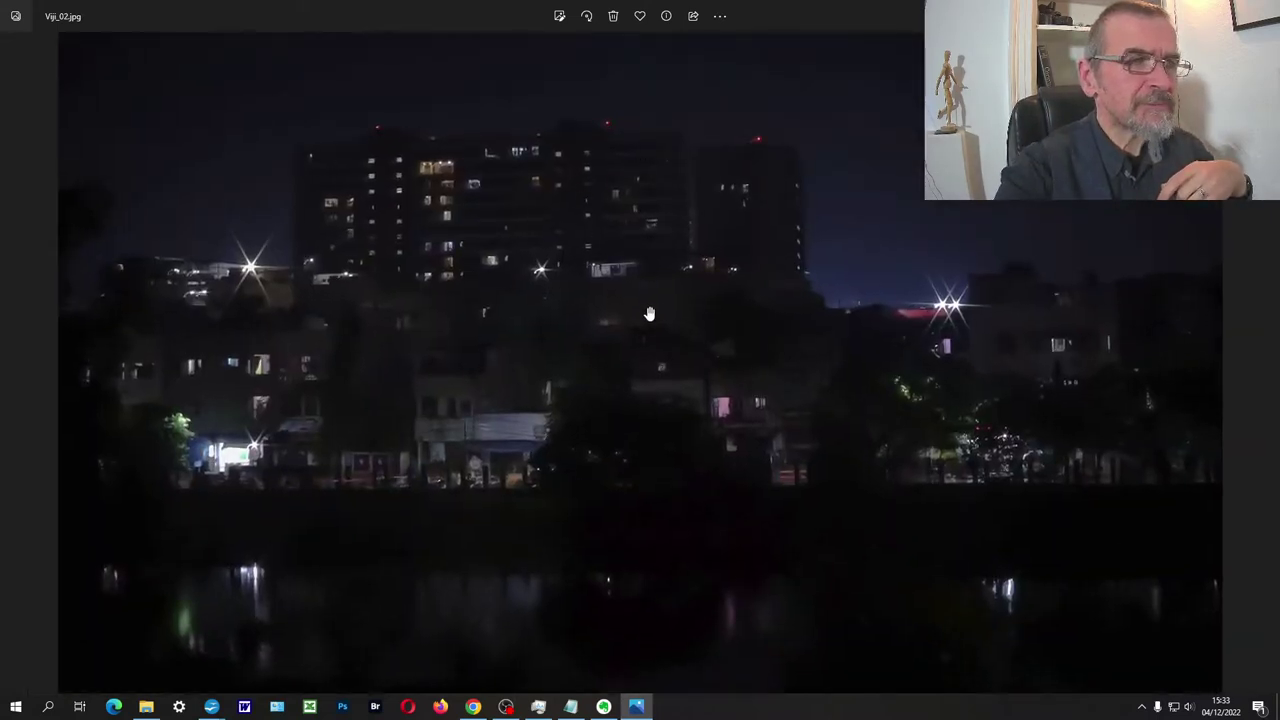
{"action": "right_click", "coordinate": [654, 303]}
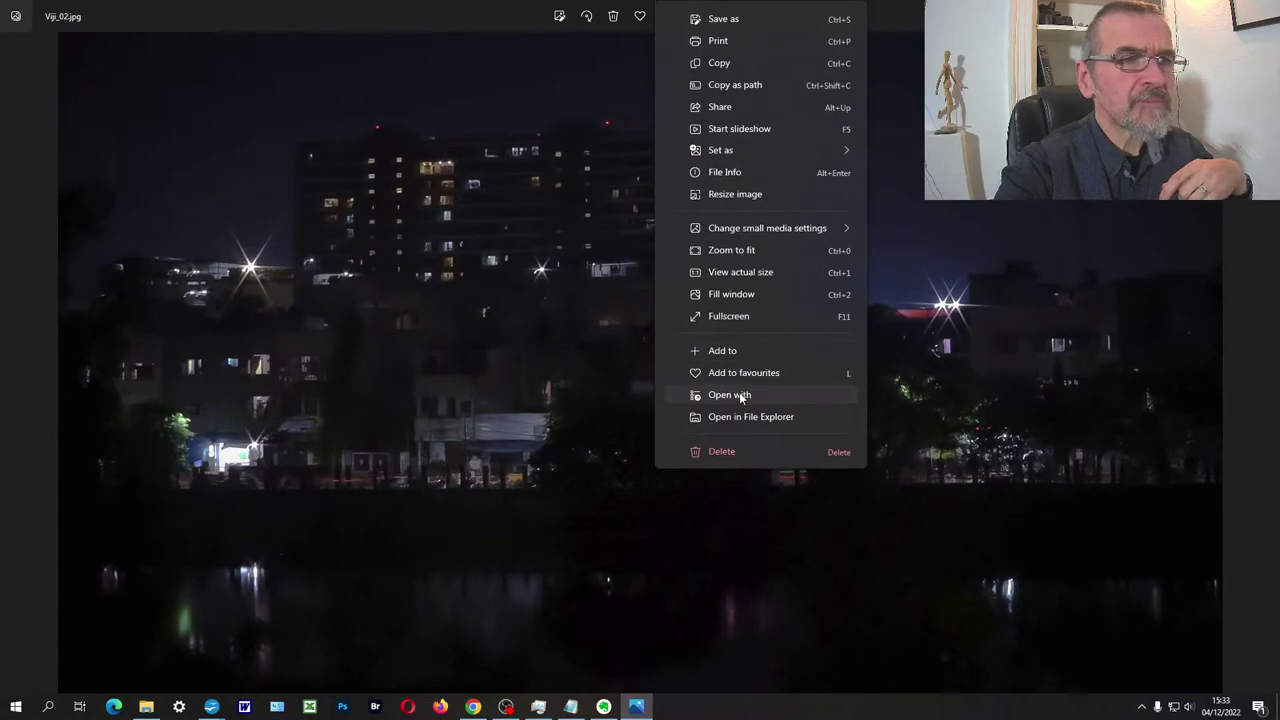
{"action": "left_click", "coordinate": [739, 393]}
{"action": "left_click", "coordinate": [633, 323]}
{"action": "left_click", "coordinate": [688, 502]}
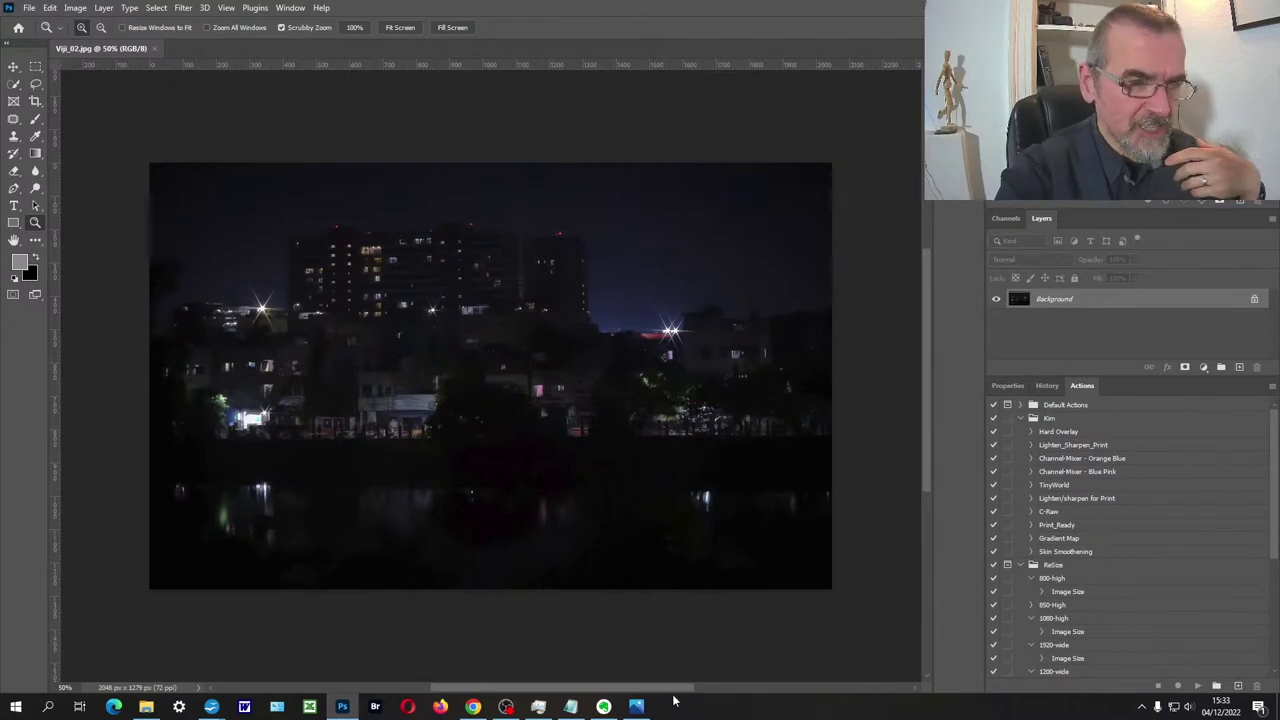
- Switch back to the photo viewer and compare Viji_01.jpg with Viji_02.jpg
{"action": "left_click", "coordinate": [636, 706]}
{"action": "left_click", "coordinate": [12, 365]}
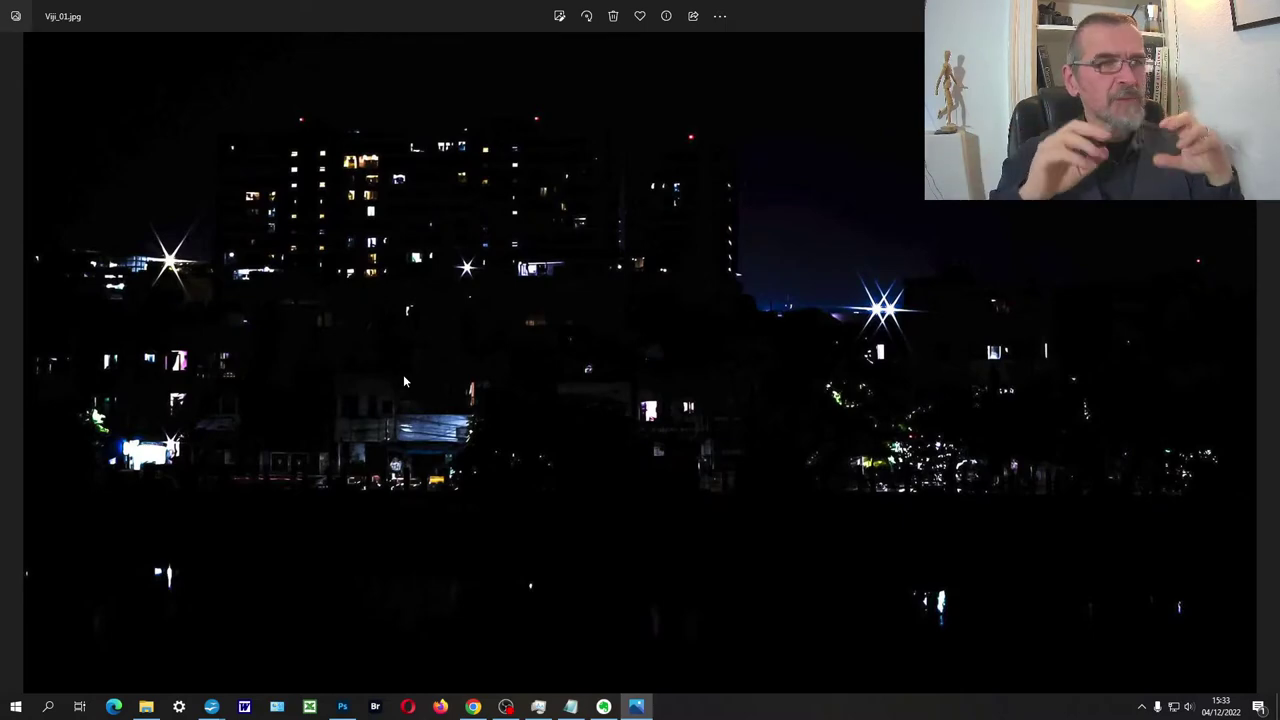
{"action": "key", "text": "Right"}
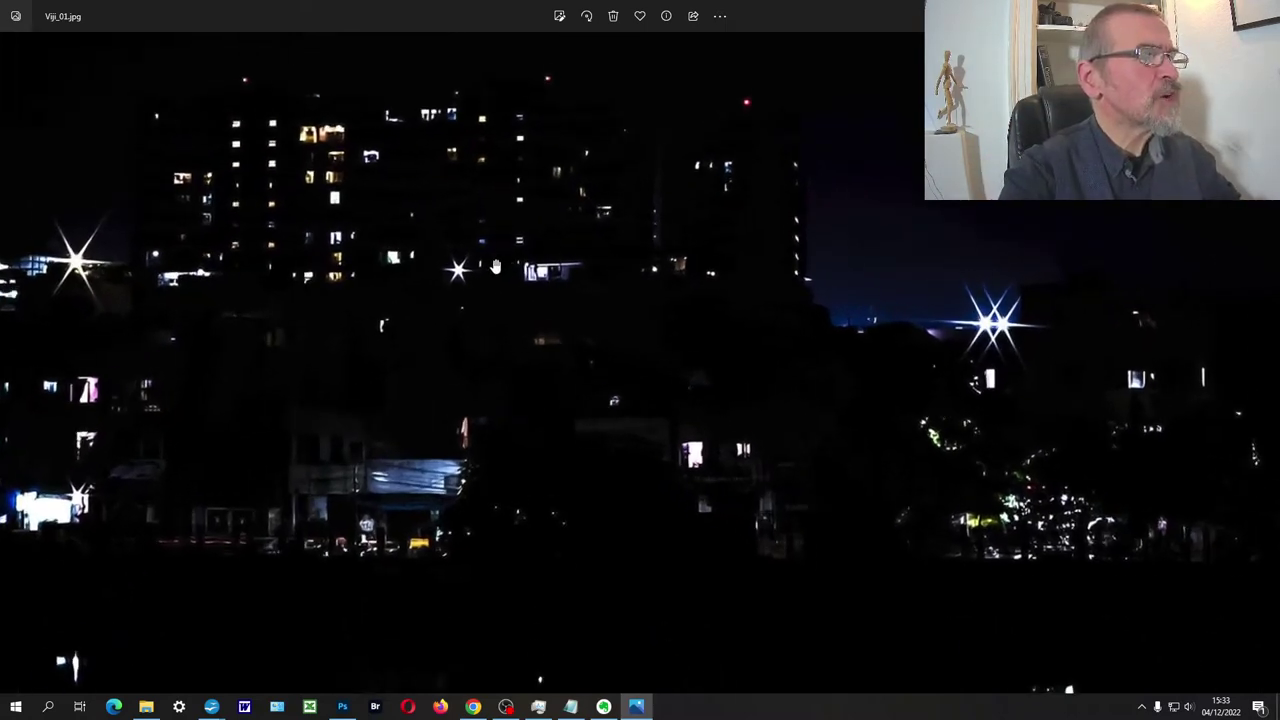
{"action": "left_click", "coordinate": [12, 365]}
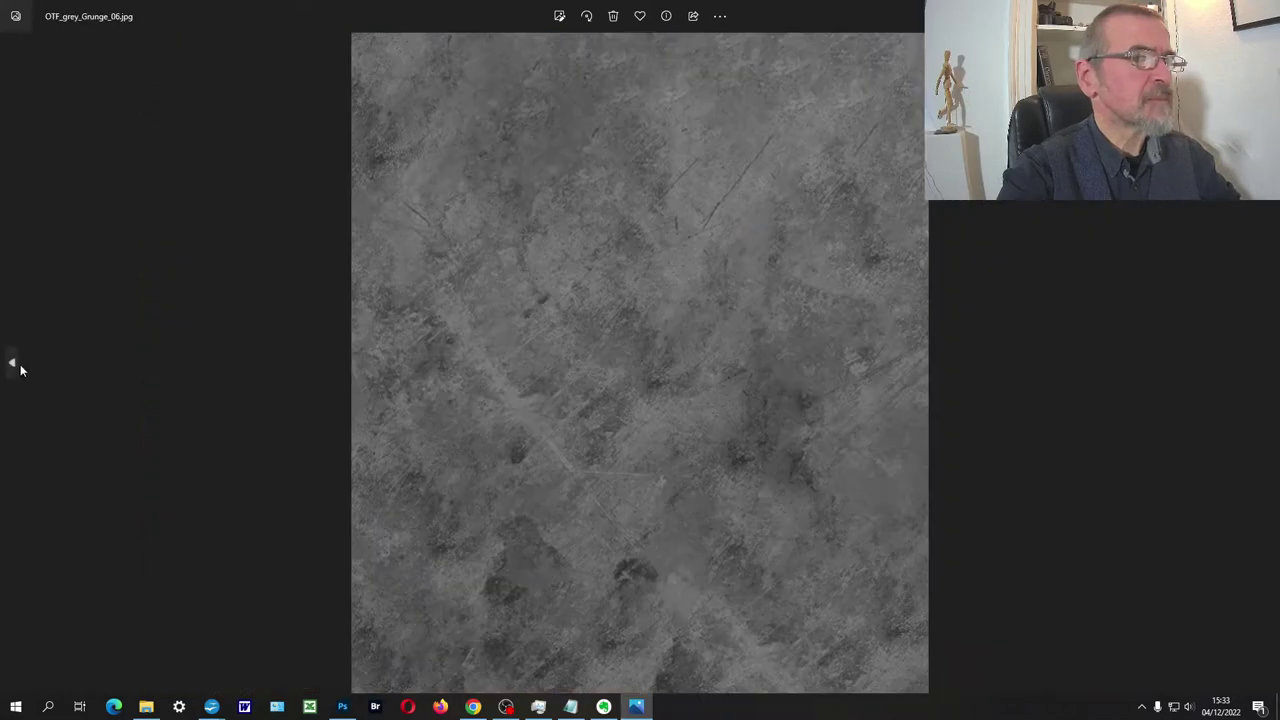
{"action": "left_click", "coordinate": [1267, 363]}
{"action": "left_click", "coordinate": [1267, 363]}
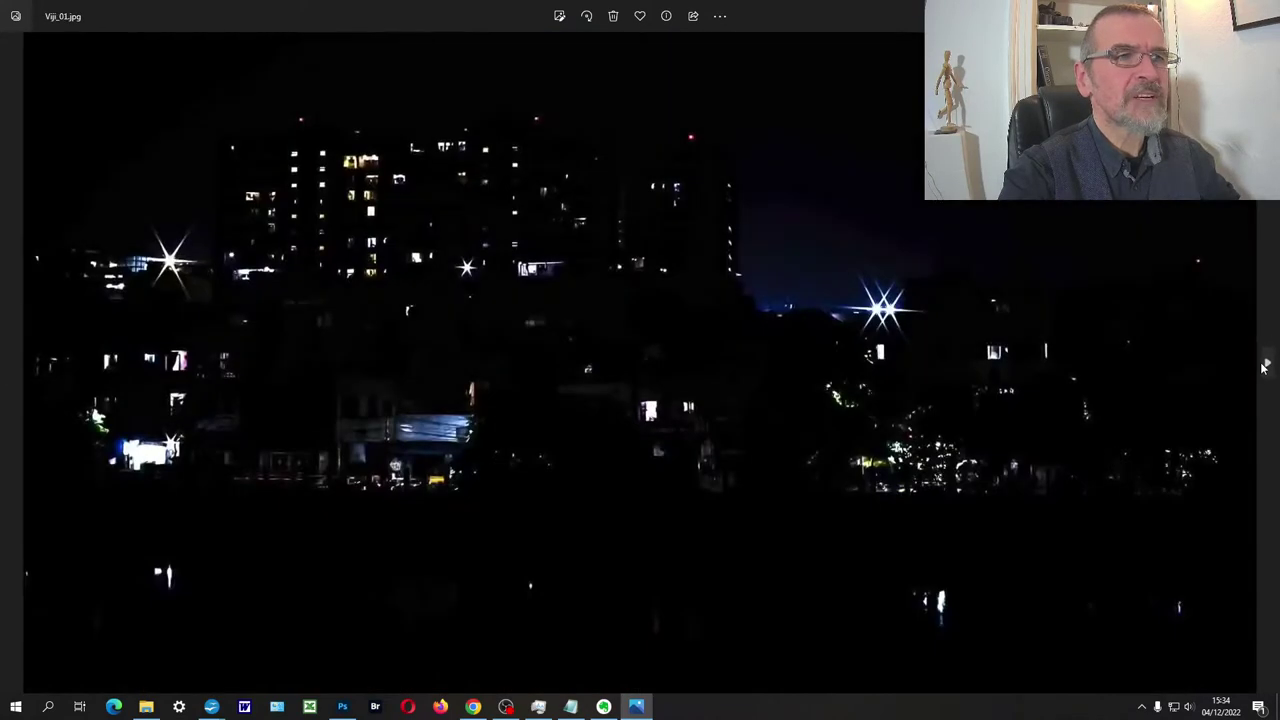
{"action": "key", "text": "Right"}
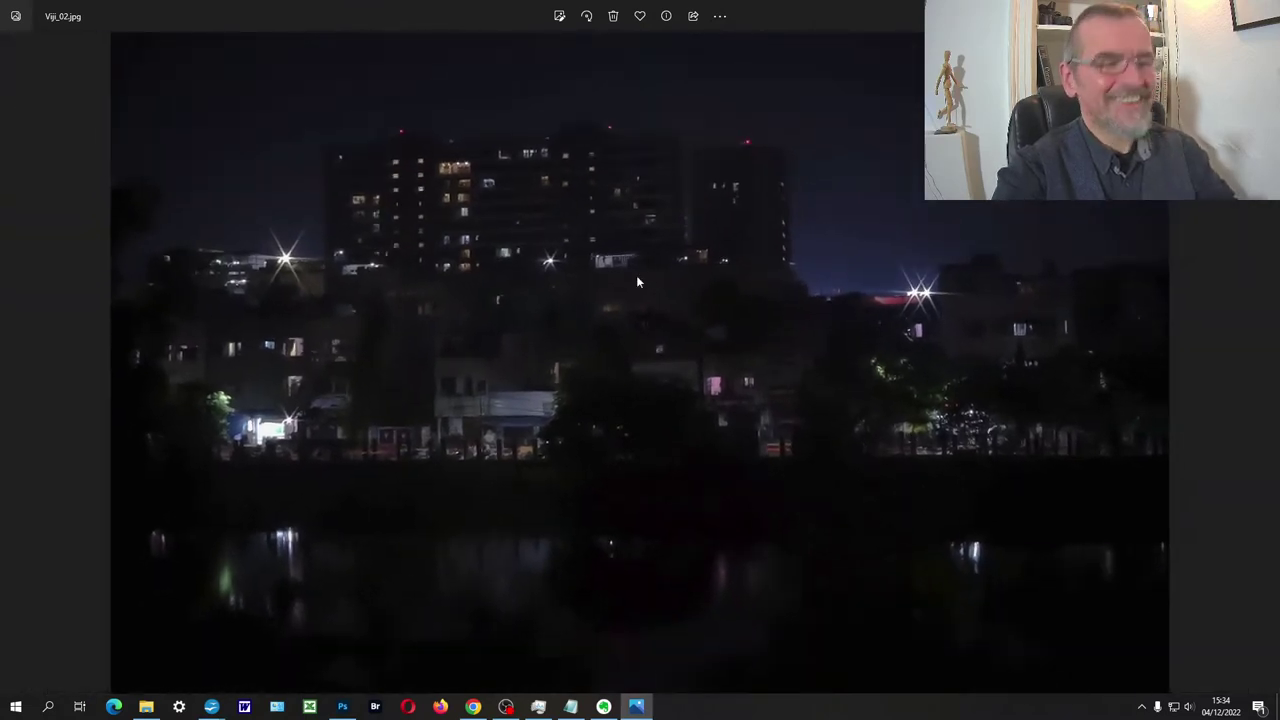
{"action": "key", "text": "Left"}
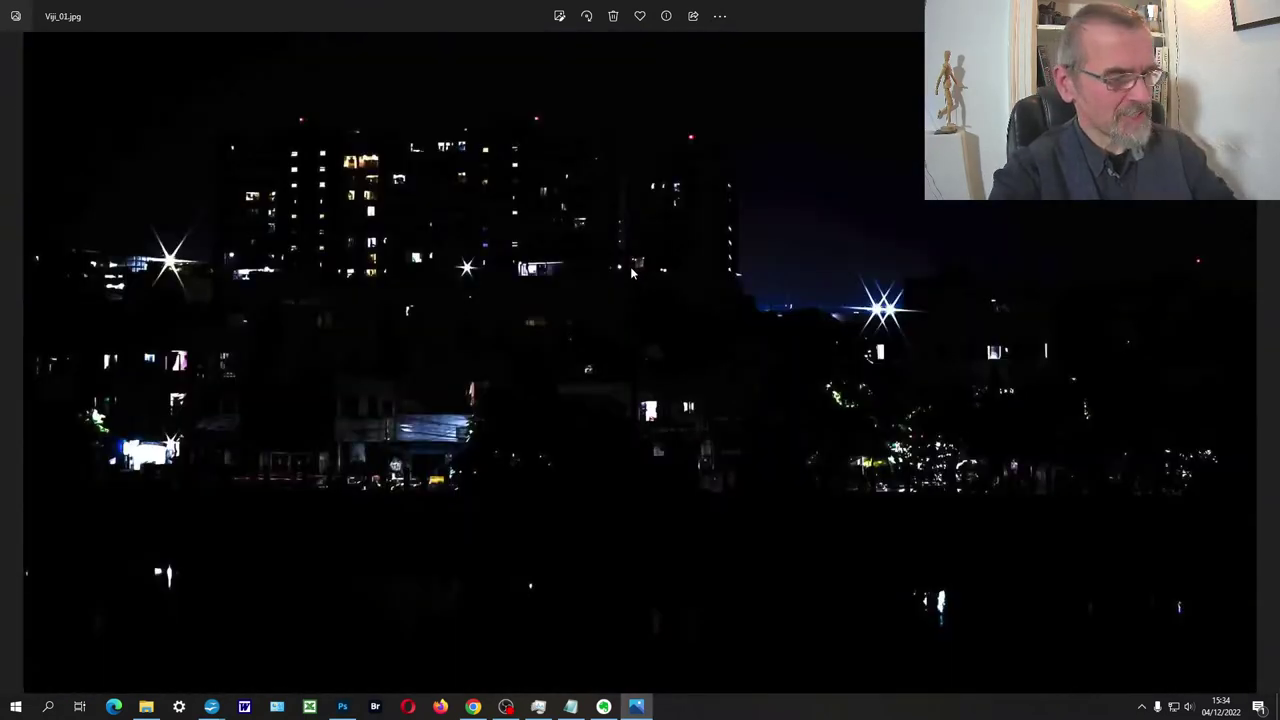
- Examine the lit windows, star-shaped lamps and dark areas of Viji_01.jpg close up
{"action": "scroll", "coordinate": [510, 141], "scroll_direction": "up", "scroll_amount": 3}
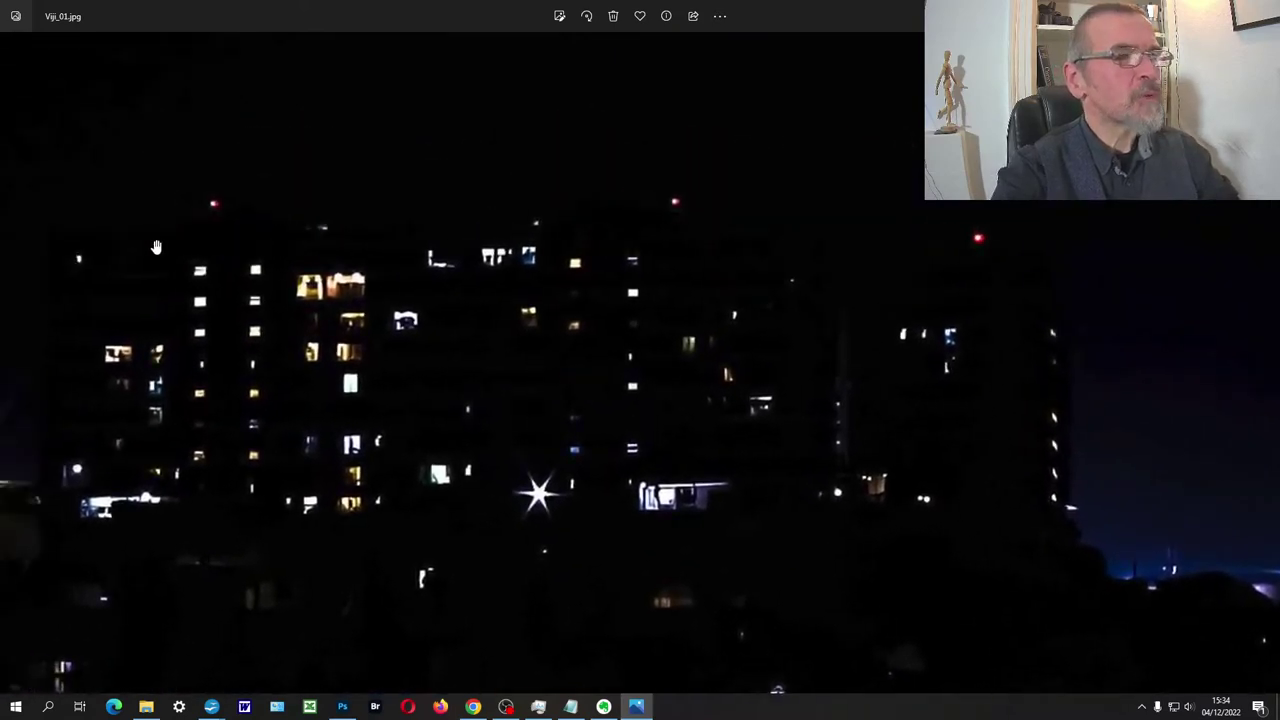
{"action": "key", "text": "Left"}
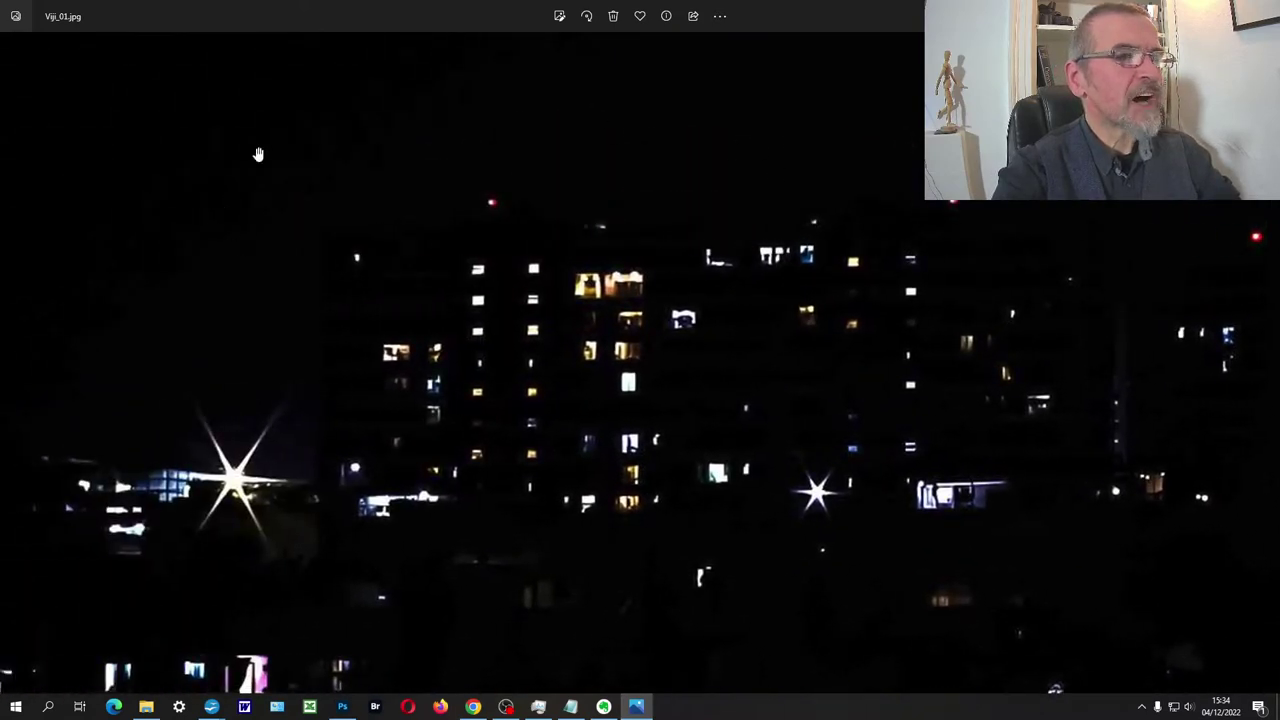
{"action": "scroll", "coordinate": [598, 289], "scroll_direction": "down", "scroll_amount": 2}
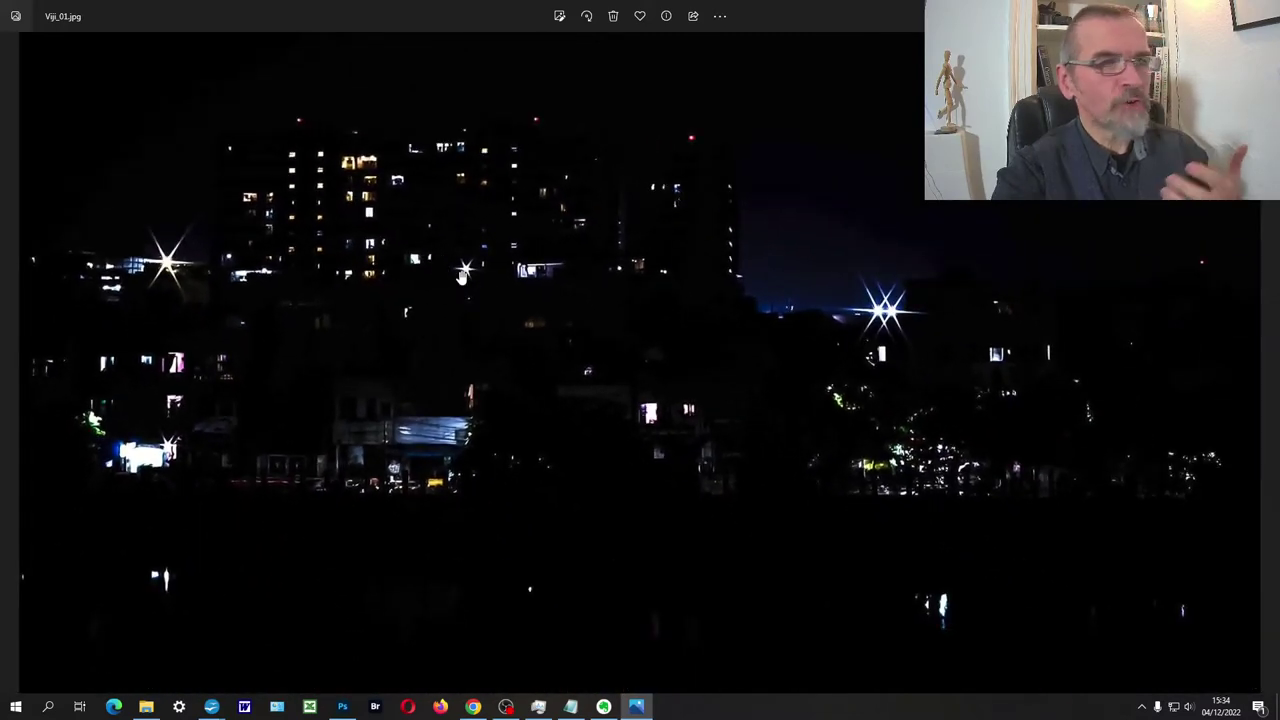
{"action": "scroll", "coordinate": [744, 293], "scroll_direction": "up", "scroll_amount": 2}
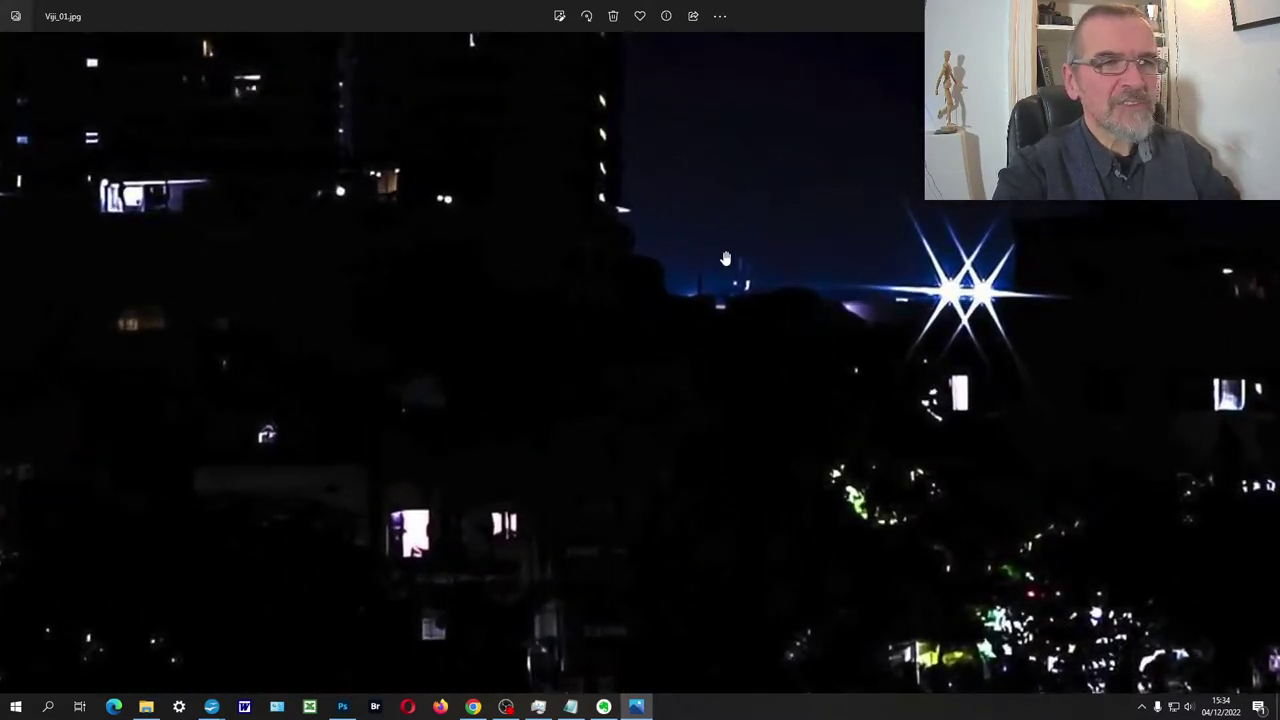
{"action": "scroll", "coordinate": [725, 275], "scroll_direction": "down", "scroll_amount": 3}
{"action": "scroll", "coordinate": [703, 283], "scroll_direction": "down", "scroll_amount": 1}
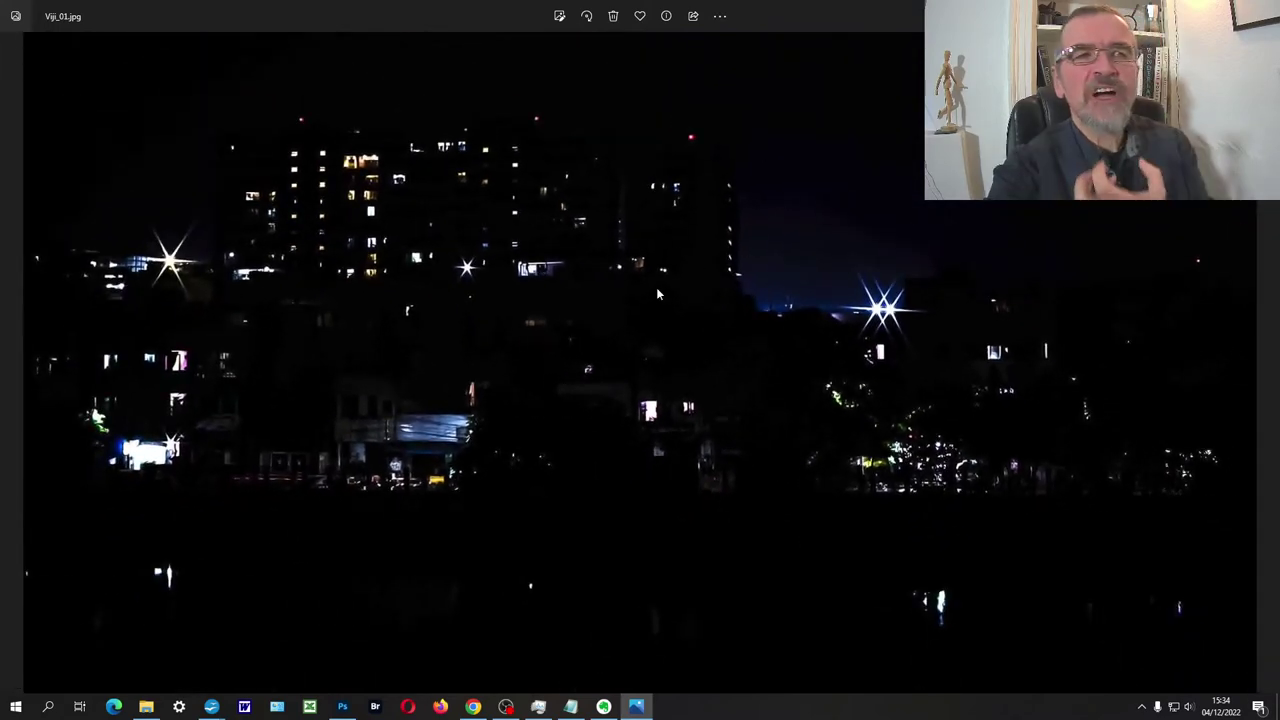
- Return to Photoshop and add a Brightness/Contrast adjustment layer to Viji_02.jpg with Contrast set to 100
{"action": "left_click", "coordinate": [640, 708]}
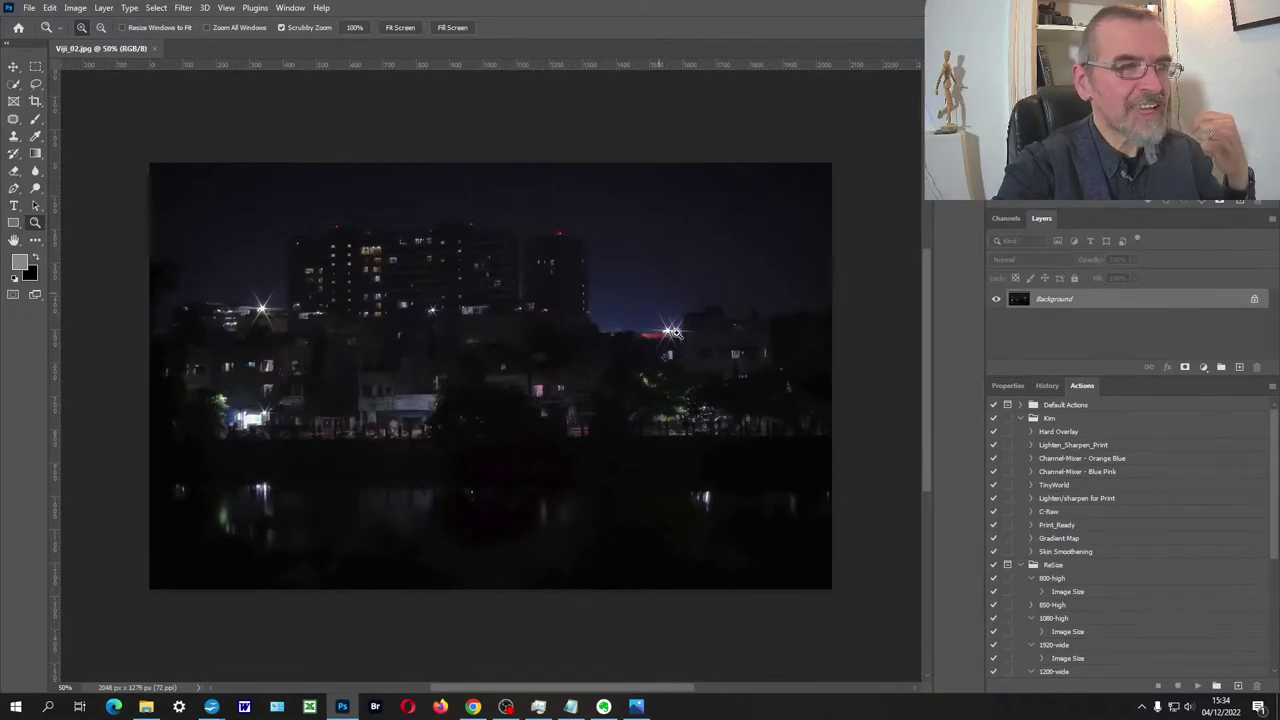
{"action": "left_click", "coordinate": [399, 347]}
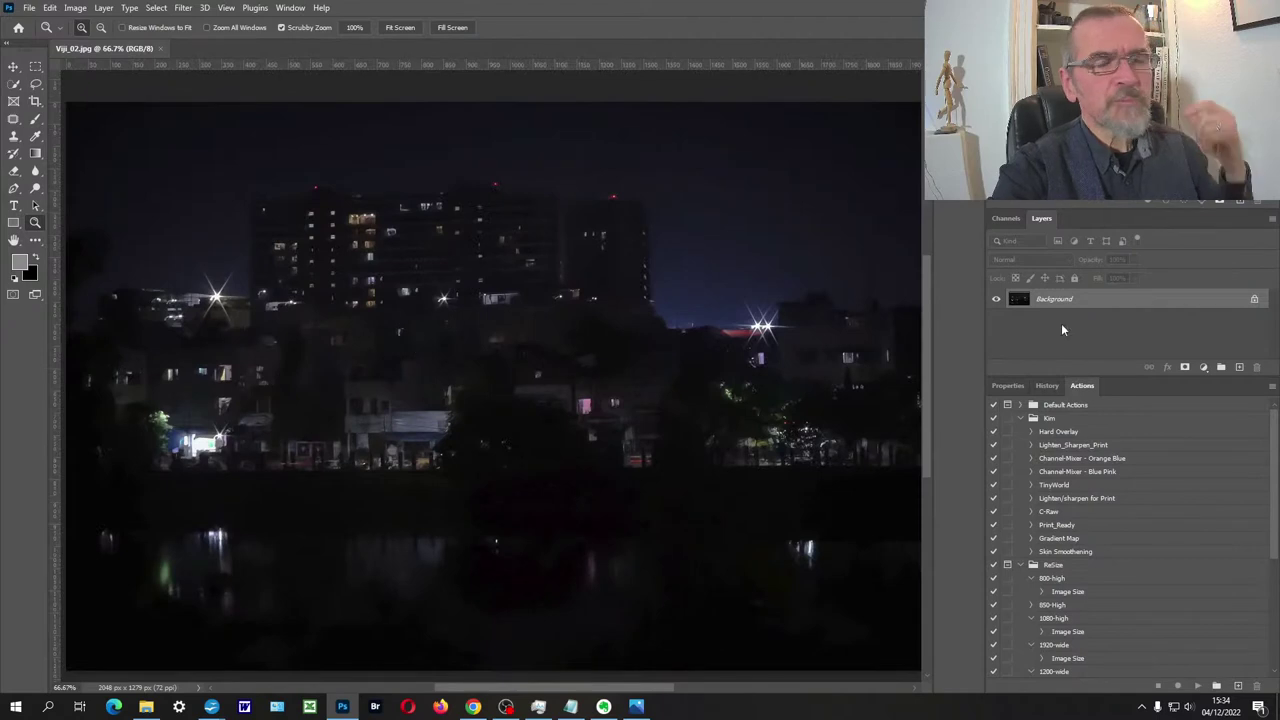
{"action": "left_click", "coordinate": [1204, 370]}
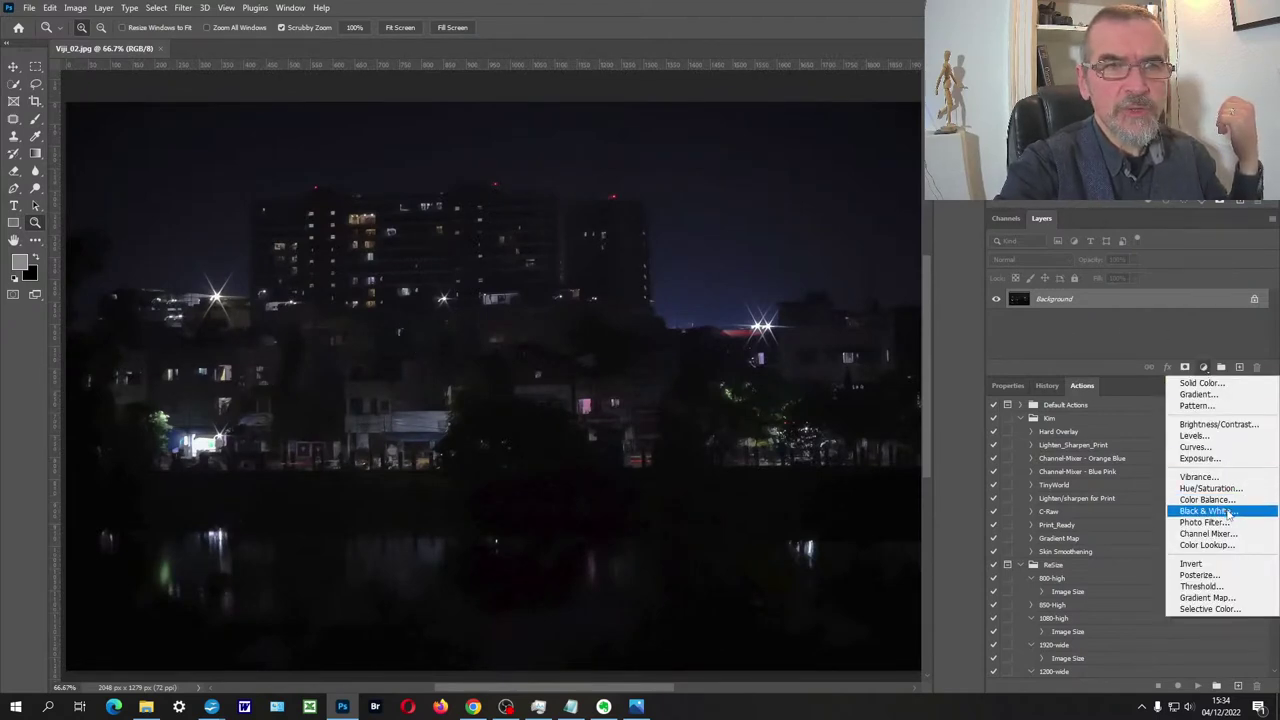
{"action": "left_click", "coordinate": [1226, 425]}
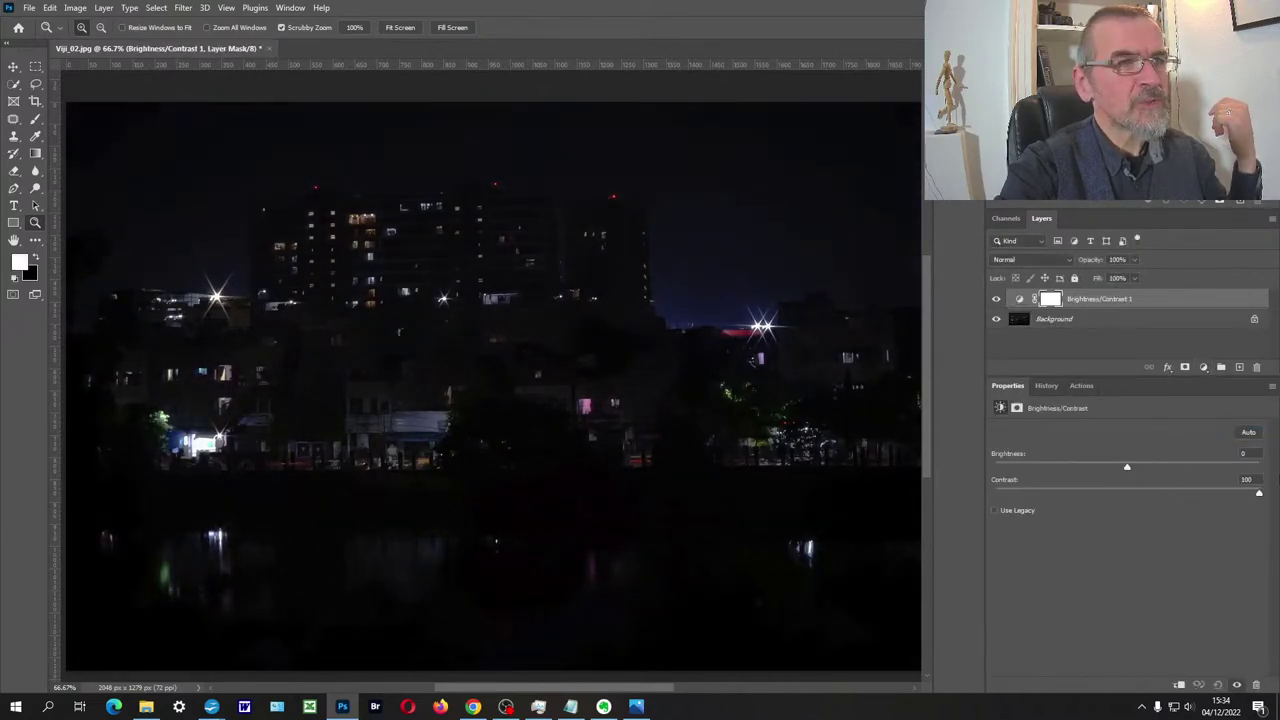
{"action": "left_click_drag", "start_coordinate": [1229, 494], "coordinate": [1260, 494]}
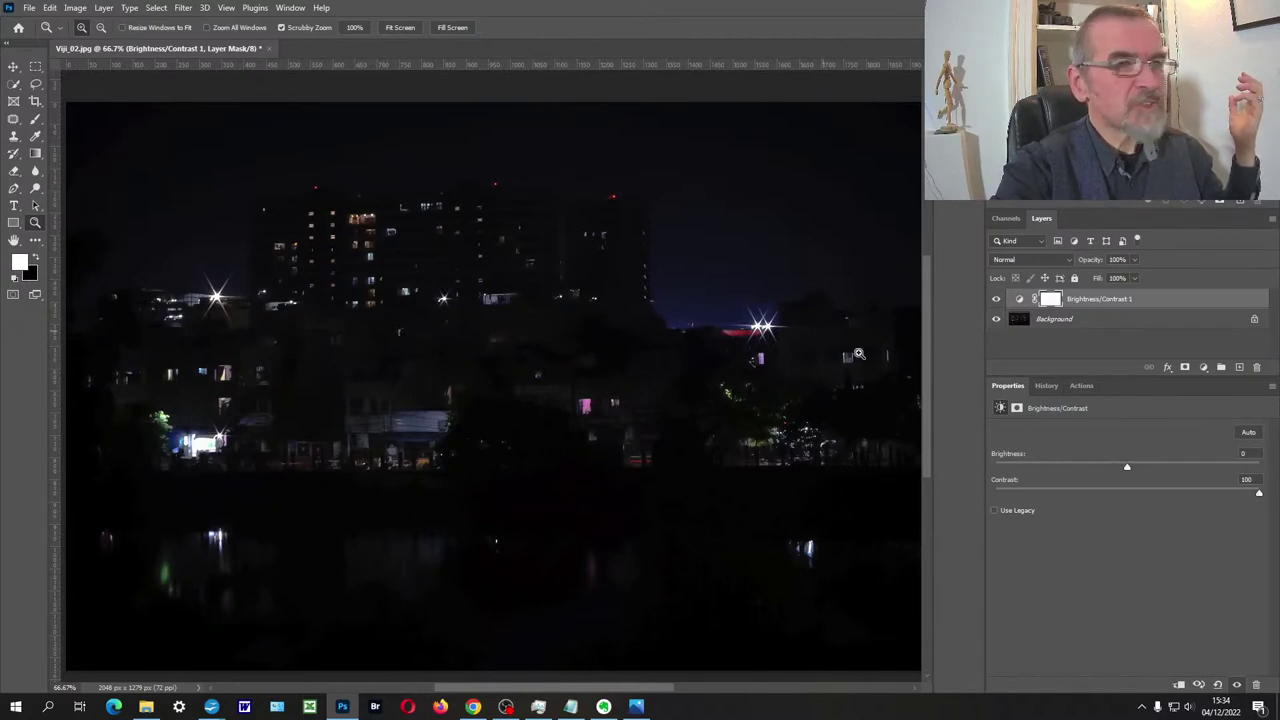
- Try Brightness at 120, reduce it to 10, and hide the Brightness/Contrast adjustment layer
{"action": "mouse_move", "coordinate": [1129, 466]}
{"action": "left_mouse_down"}
{"action": "mouse_move", "coordinate": [1219, 453]}
{"action": "mouse_move", "coordinate": [1129, 459]}
{"action": "mouse_move", "coordinate": [1189, 452]}
{"action": "mouse_move", "coordinate": [1266, 465]}
{"action": "mouse_move", "coordinate": [1125, 468]}
{"action": "left_mouse_up"}
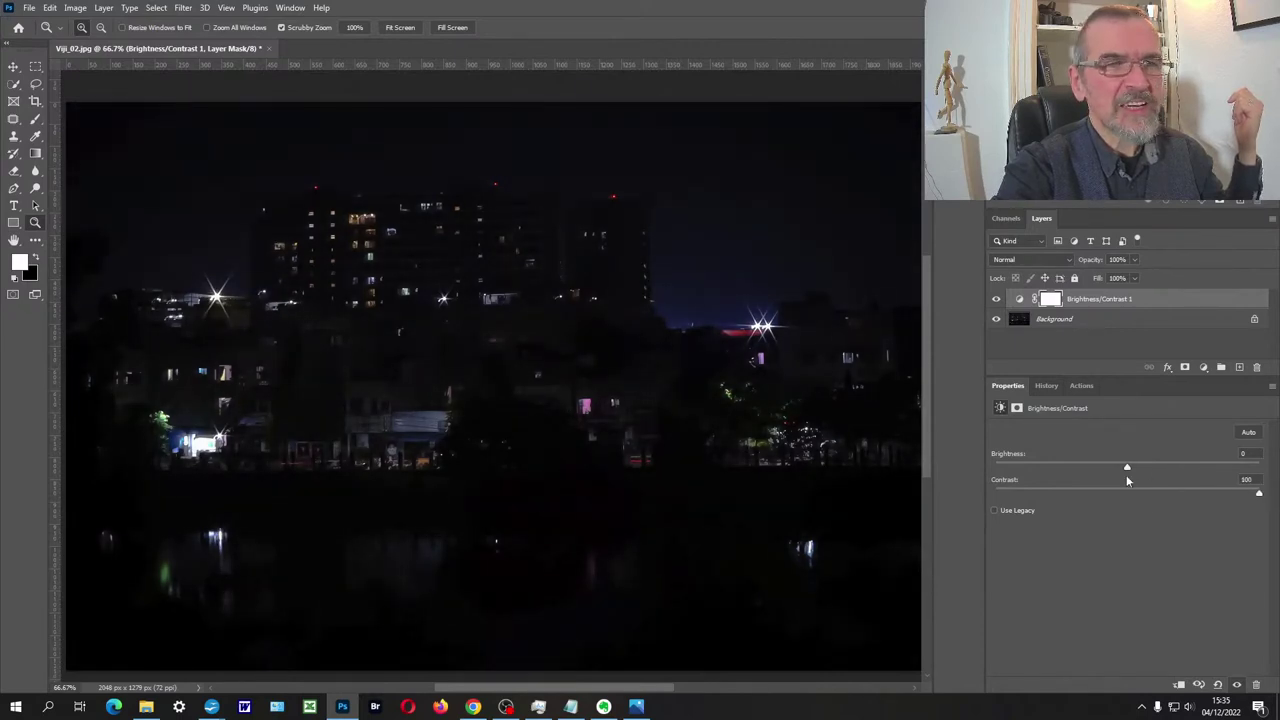
{"action": "left_click_drag", "start_coordinate": [1131, 464], "coordinate": [1234, 467]}
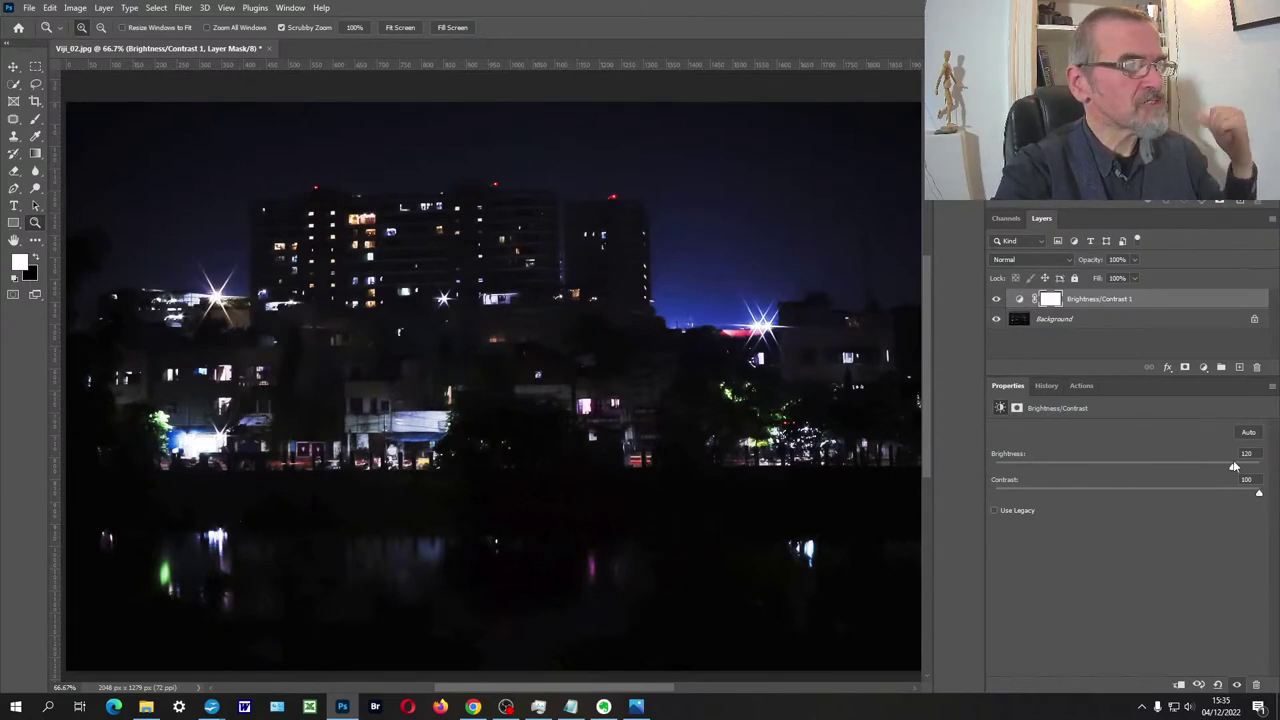
{"action": "left_click_drag", "start_coordinate": [1234, 466], "coordinate": [1136, 480]}
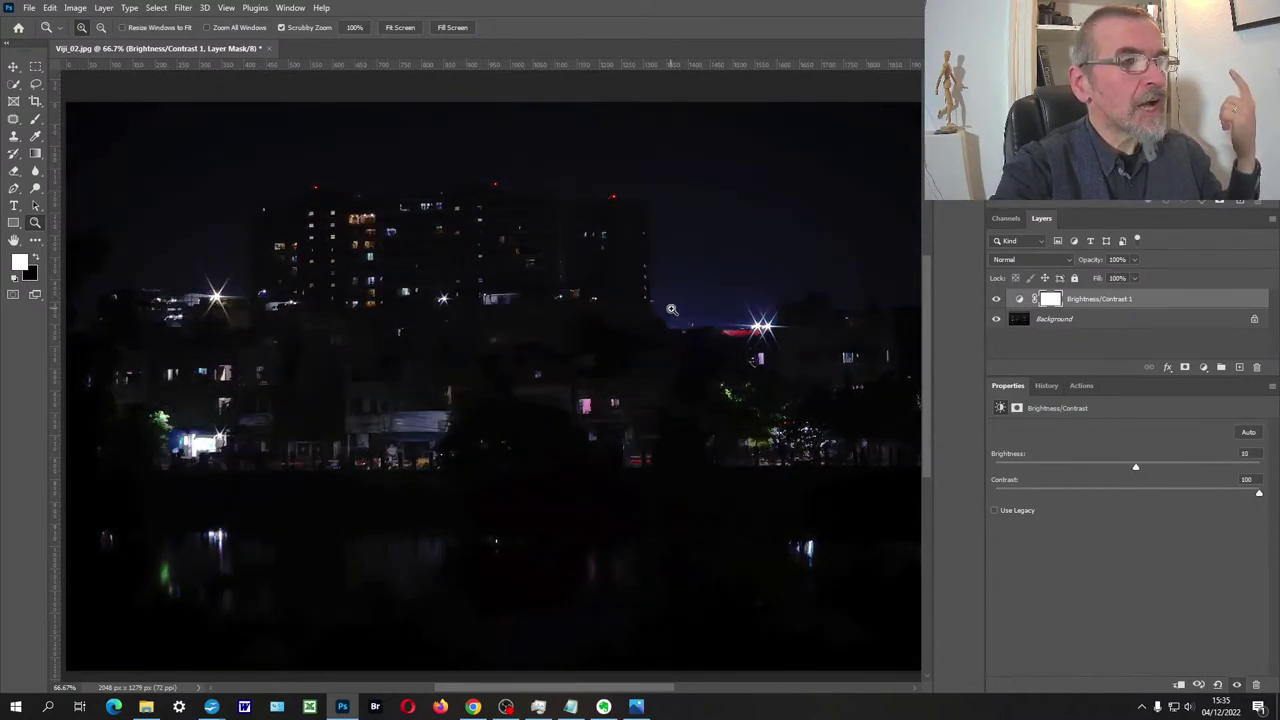
{"action": "left_click", "coordinate": [996, 301]}
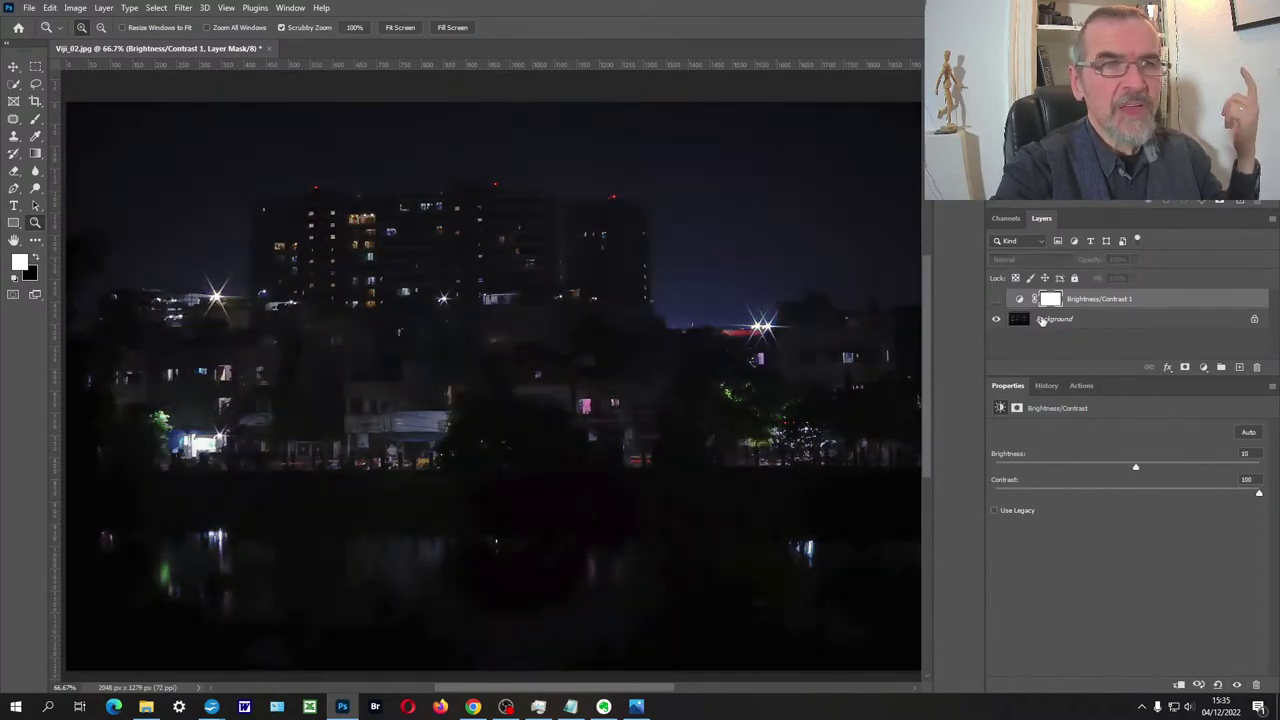
- Duplicate the Background layer and open the copy in the Camera Raw filter with an enlarged dialog
{"action": "left_click", "coordinate": [1041, 319]}
{"action": "key", "text": "ctrl+j"}
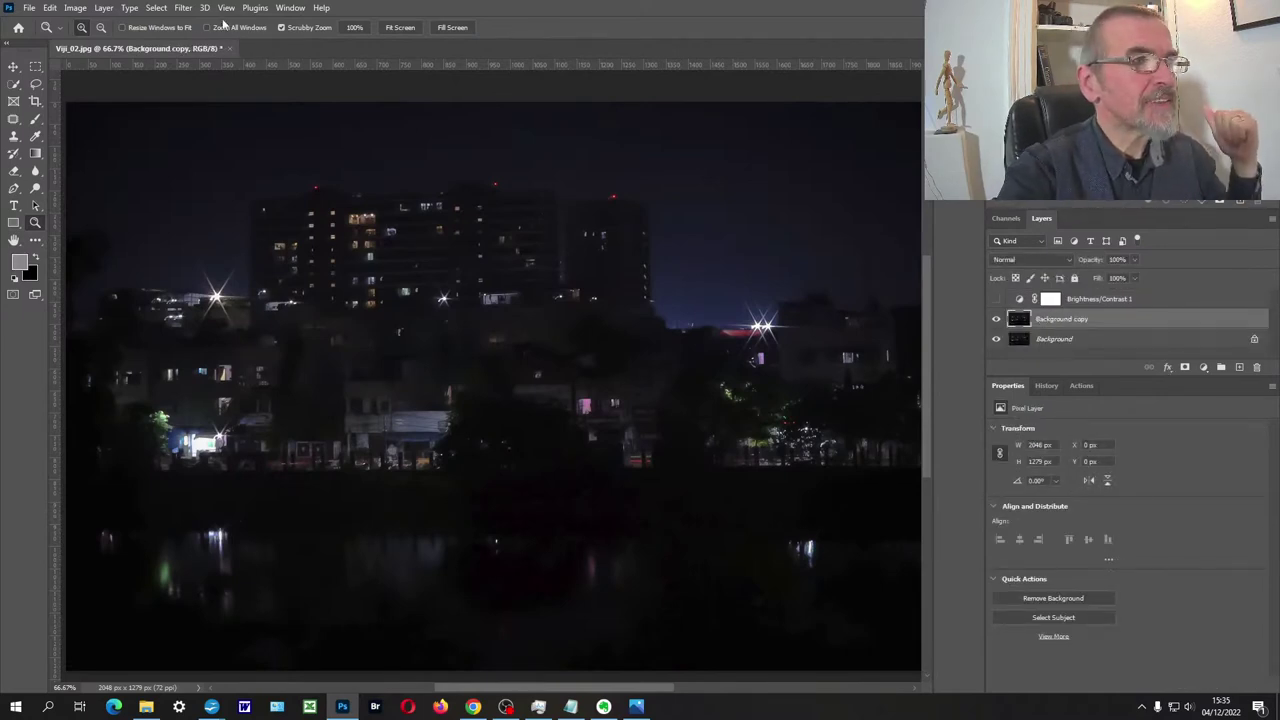
{"action": "left_click", "coordinate": [183, 8]}
{"action": "left_click", "coordinate": [218, 107]}
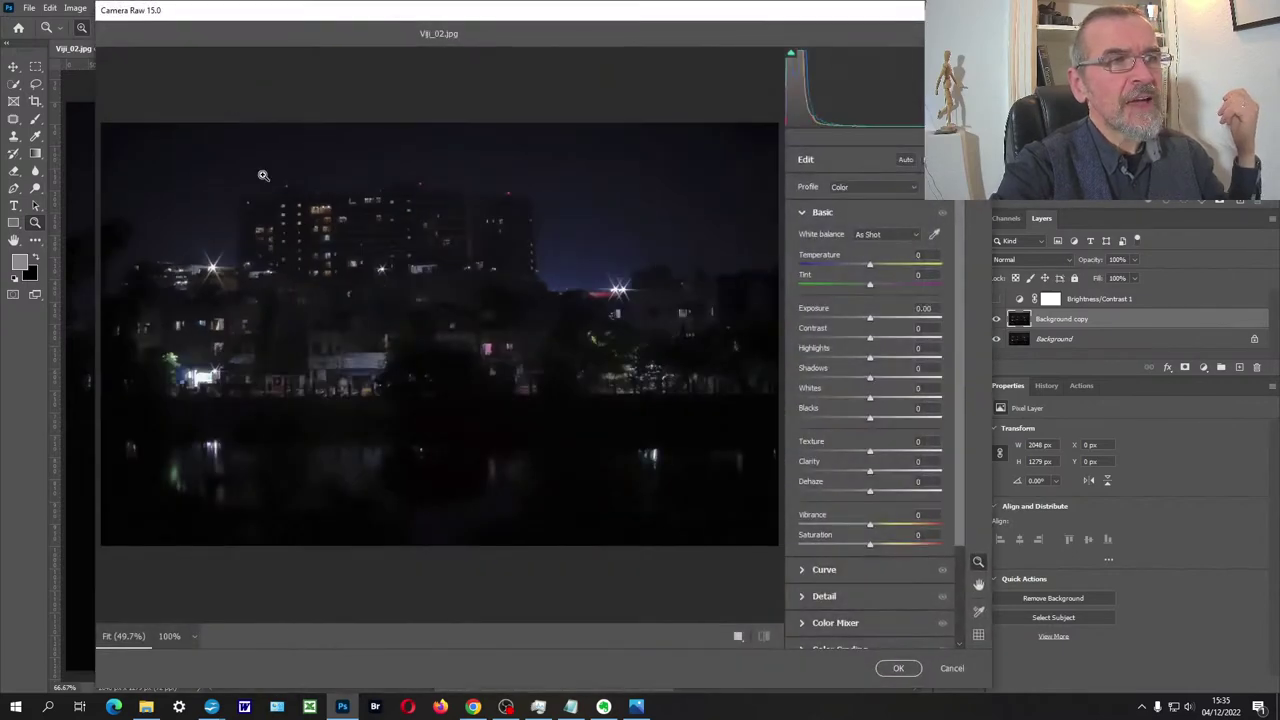
{"action": "left_click_drag", "start_coordinate": [487, 13], "coordinate": [433, 18]}
{"action": "left_click_drag", "start_coordinate": [941, 680], "coordinate": [1020, 662]}
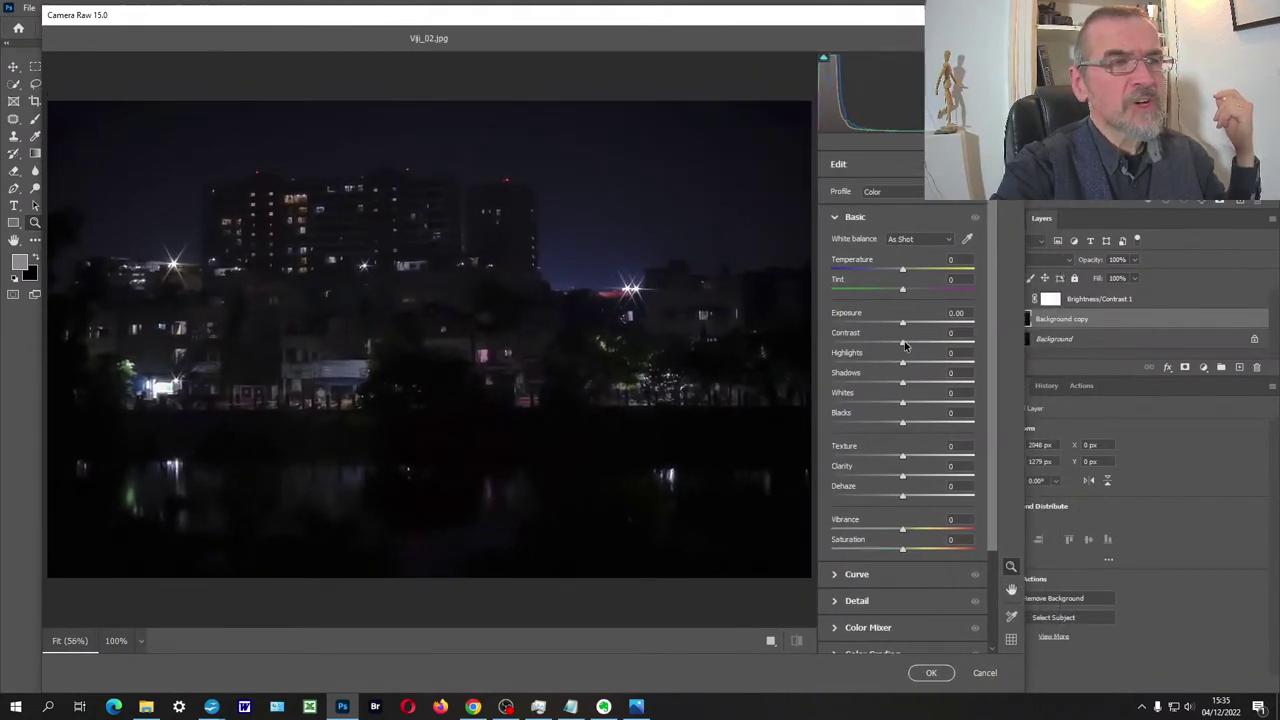
- Set Clarity to +100, inspecting its effect on the buildings close up and against a lower Clarity setting
{"action": "mouse_move", "coordinate": [905, 346]}
{"action": "left_mouse_down"}
{"action": "mouse_move", "coordinate": [997, 344]}
{"action": "mouse_move", "coordinate": [904, 349]}
{"action": "left_mouse_up"}
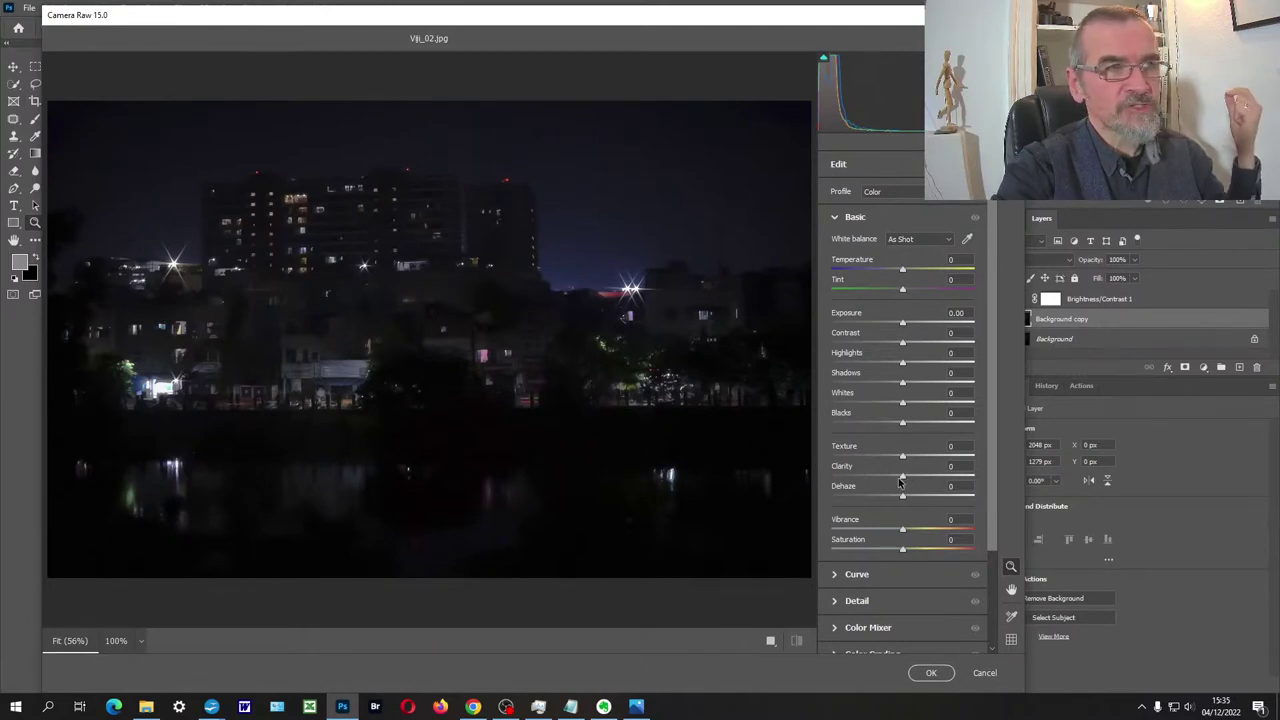
{"action": "left_click_drag", "start_coordinate": [900, 479], "coordinate": [970, 473]}
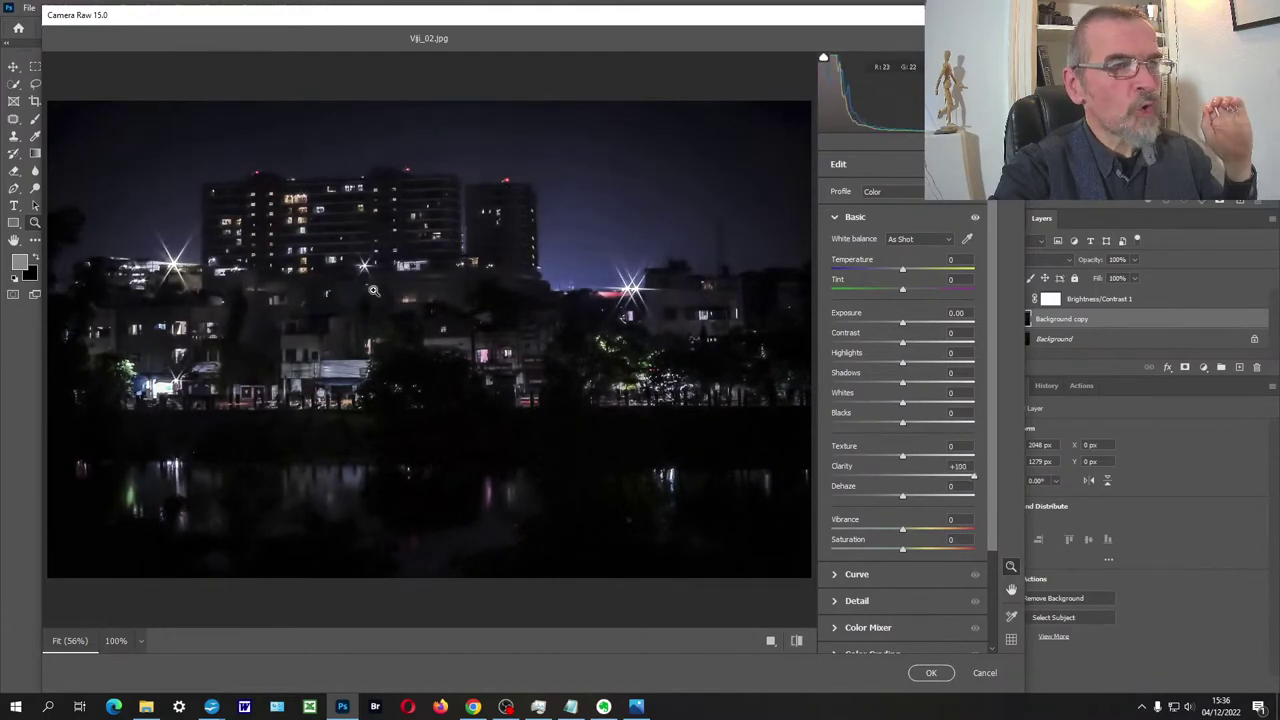
{"action": "left_click_drag", "start_coordinate": [322, 394], "coordinate": [393, 334]}
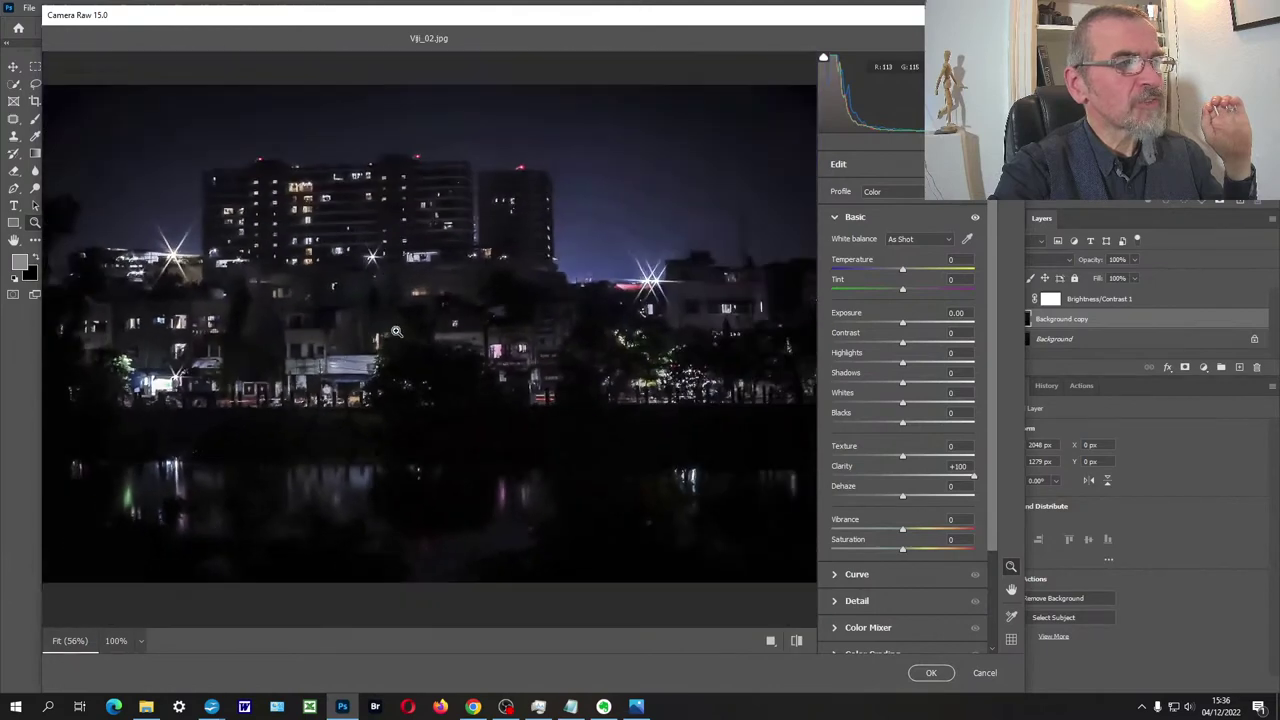
{"action": "left_click_drag", "start_coordinate": [396, 383], "coordinate": [511, 386]}
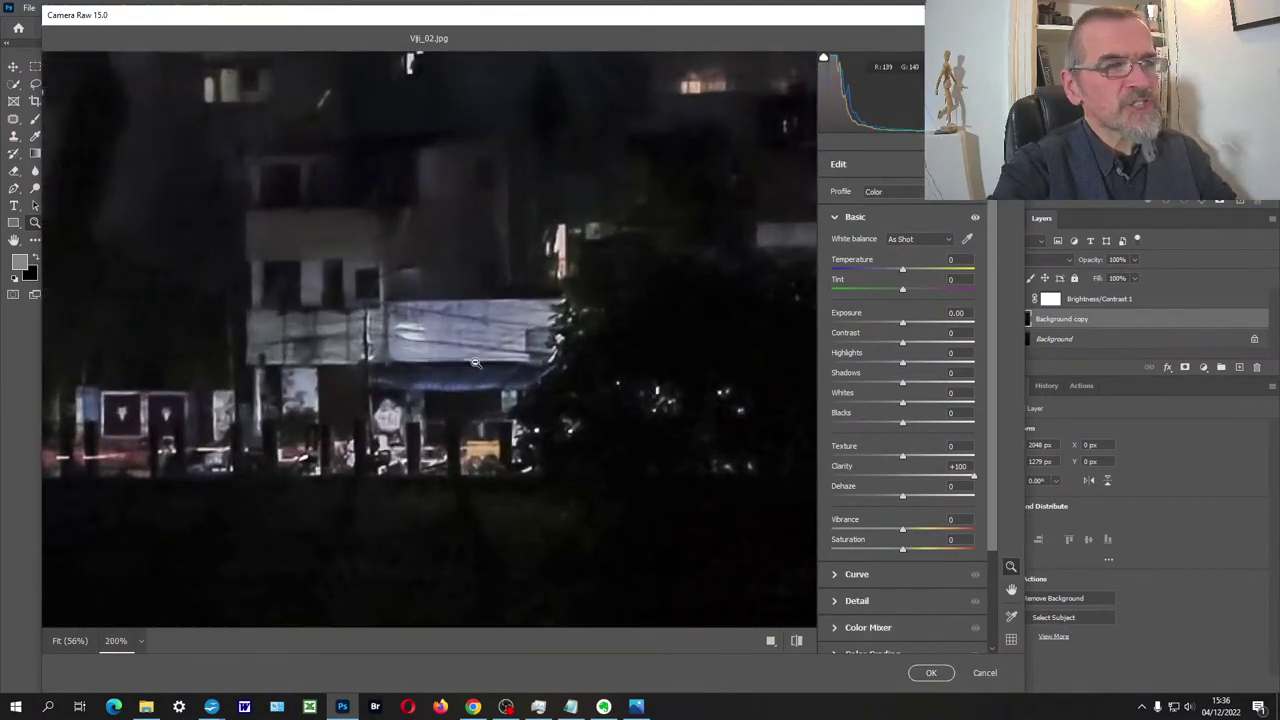
{"action": "left_click", "coordinate": [440, 380], "text": "alt"}
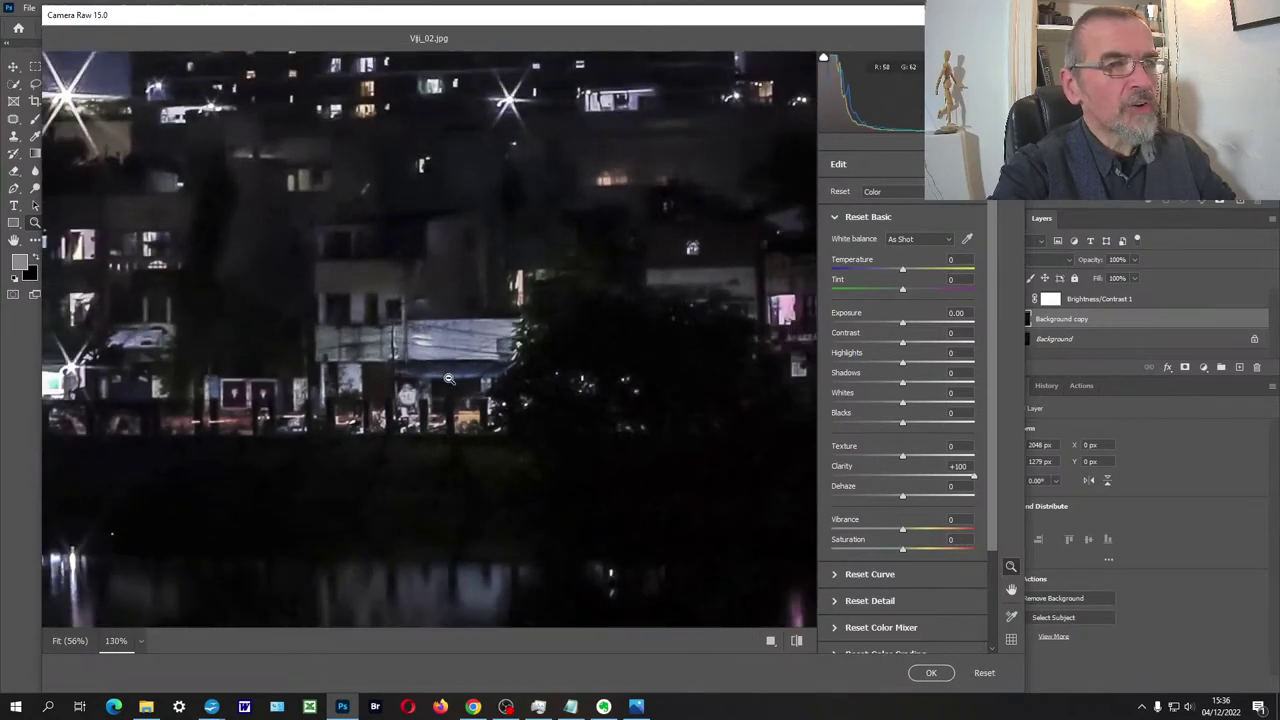
{"action": "left_click_drag", "start_coordinate": [418, 283], "coordinate": [469, 468]}
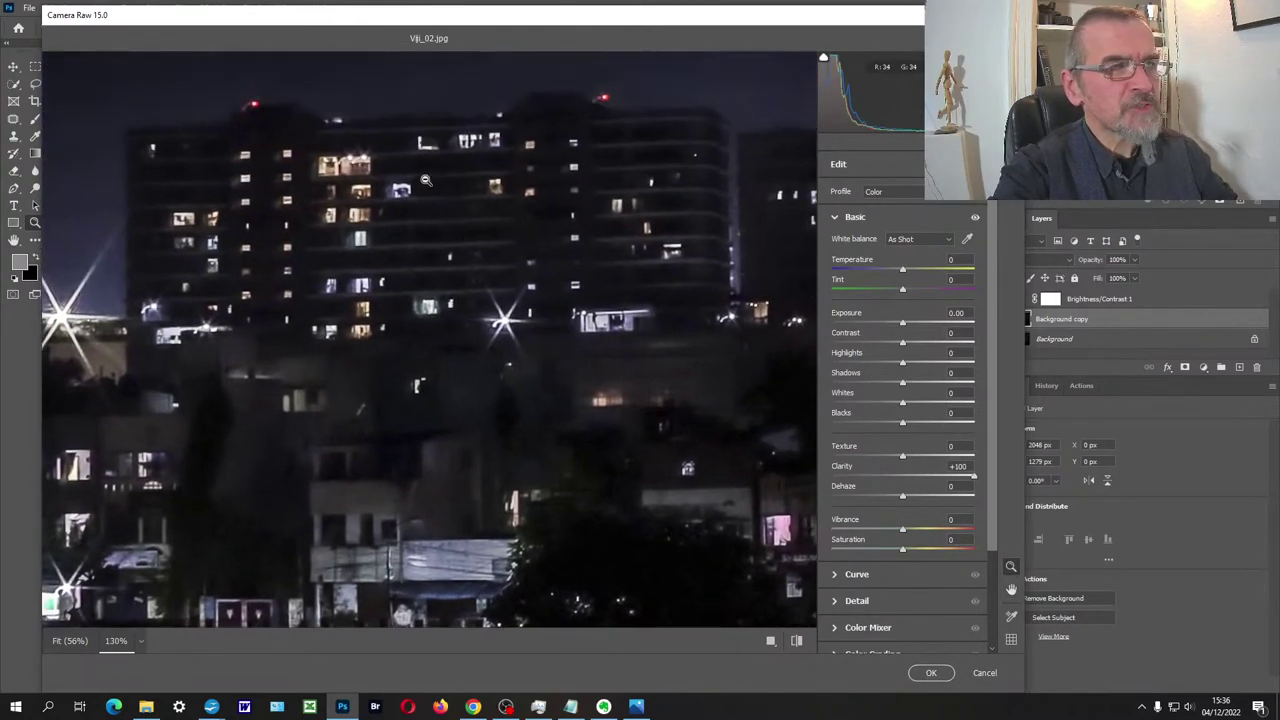
{"action": "left_click", "coordinate": [557, 234], "text": "alt"}
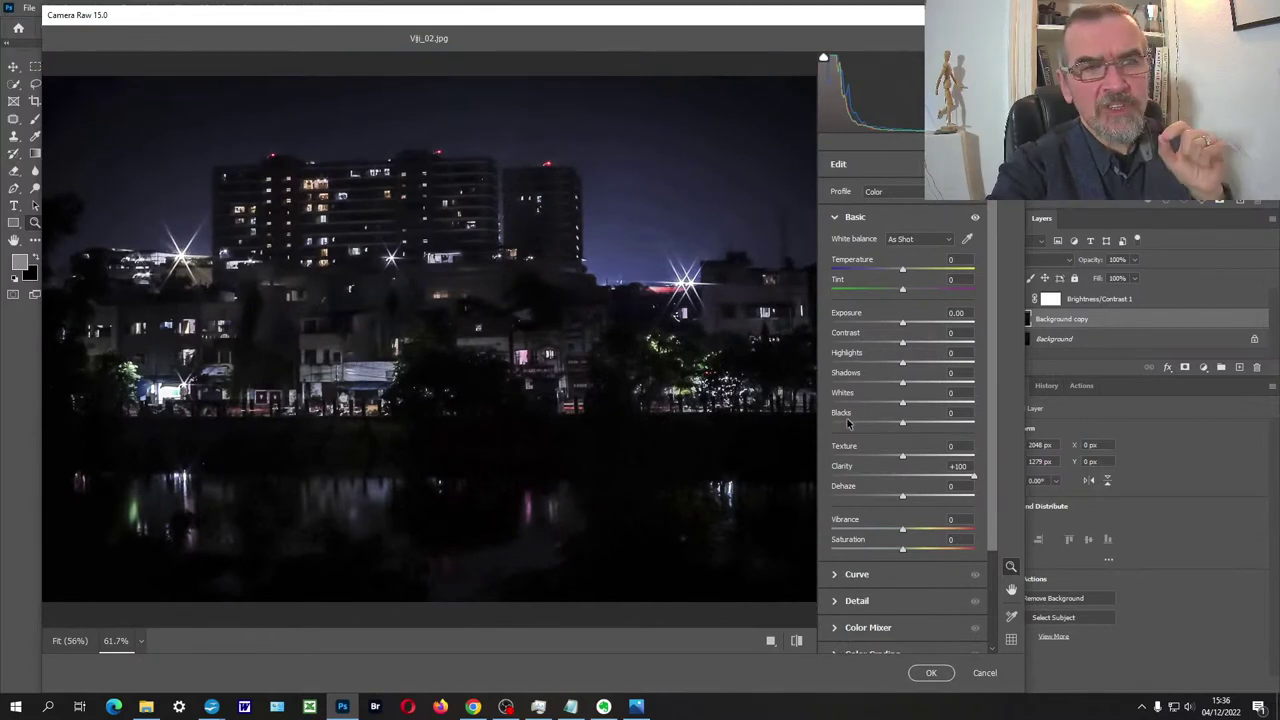
{"action": "left_click", "coordinate": [904, 476]}
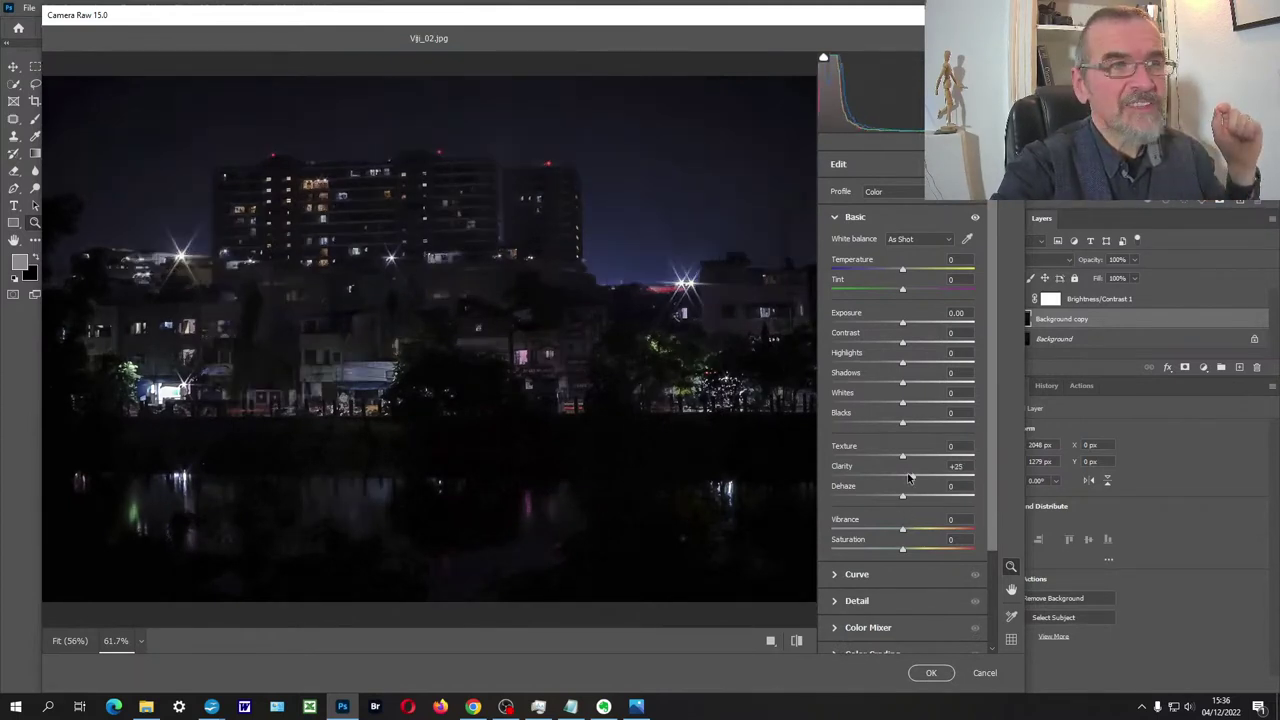
{"action": "left_click_drag", "start_coordinate": [905, 478], "coordinate": [991, 463]}
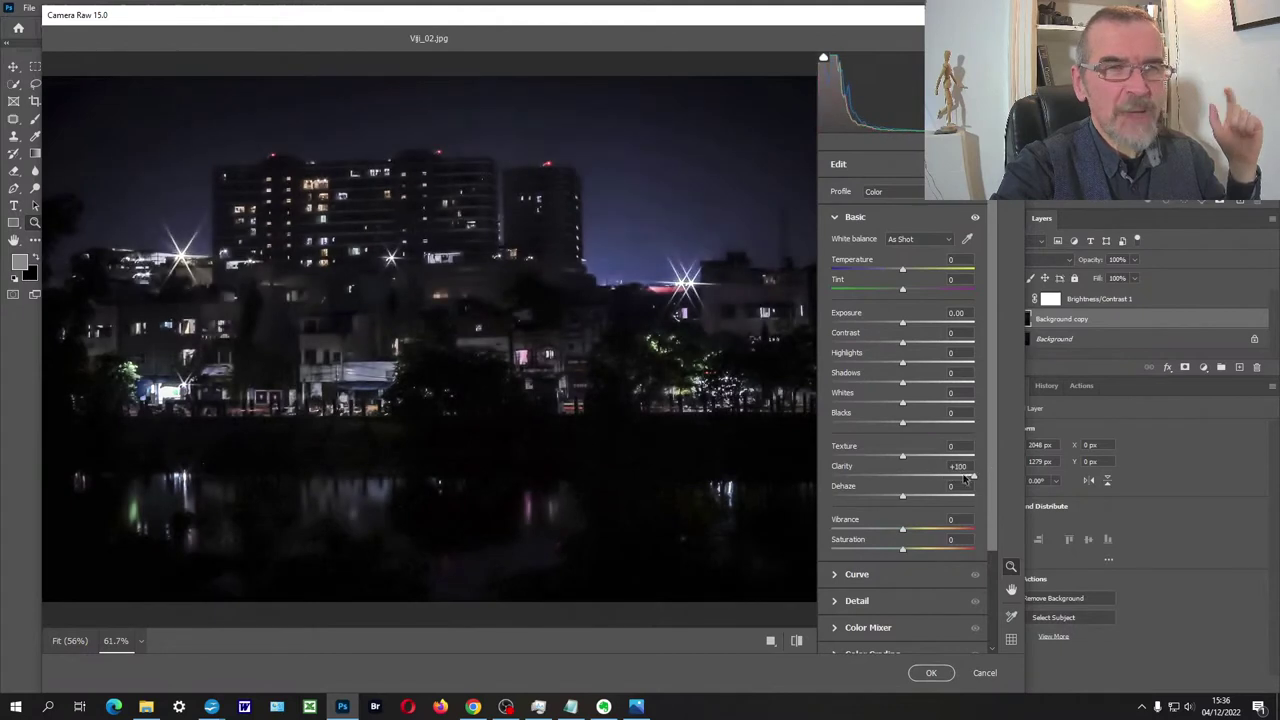
- Set Vibrance to +46 and examine its effect on the night sky and the buildings close up
{"action": "left_click_drag", "start_coordinate": [905, 533], "coordinate": [928, 531]}
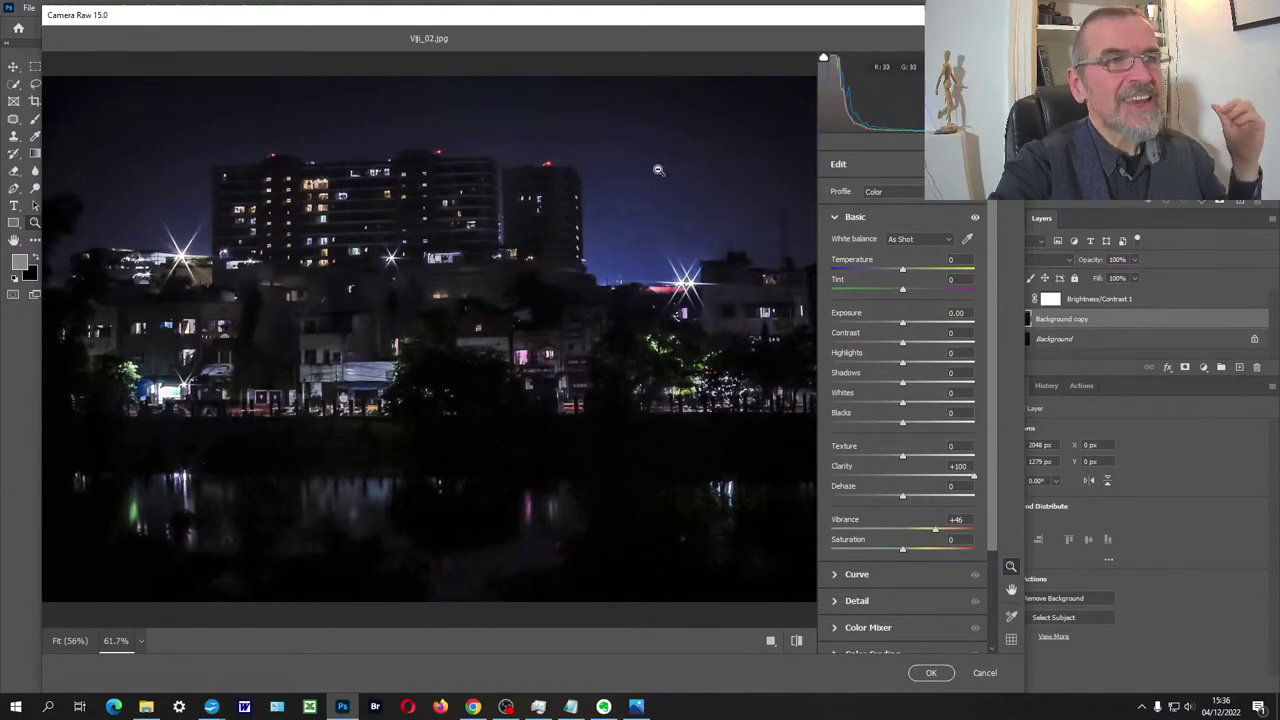
{"action": "left_click_drag", "start_coordinate": [595, 236], "coordinate": [595, 237]}
{"action": "key", "text": "h"}
{"action": "left_click_drag", "start_coordinate": [688, 210], "coordinate": [594, 294]}
{"action": "scroll", "coordinate": [614, 321], "scroll_direction": "up", "scroll_amount": 1}
{"action": "scroll", "coordinate": [614, 321], "scroll_direction": "up", "scroll_amount": 2}
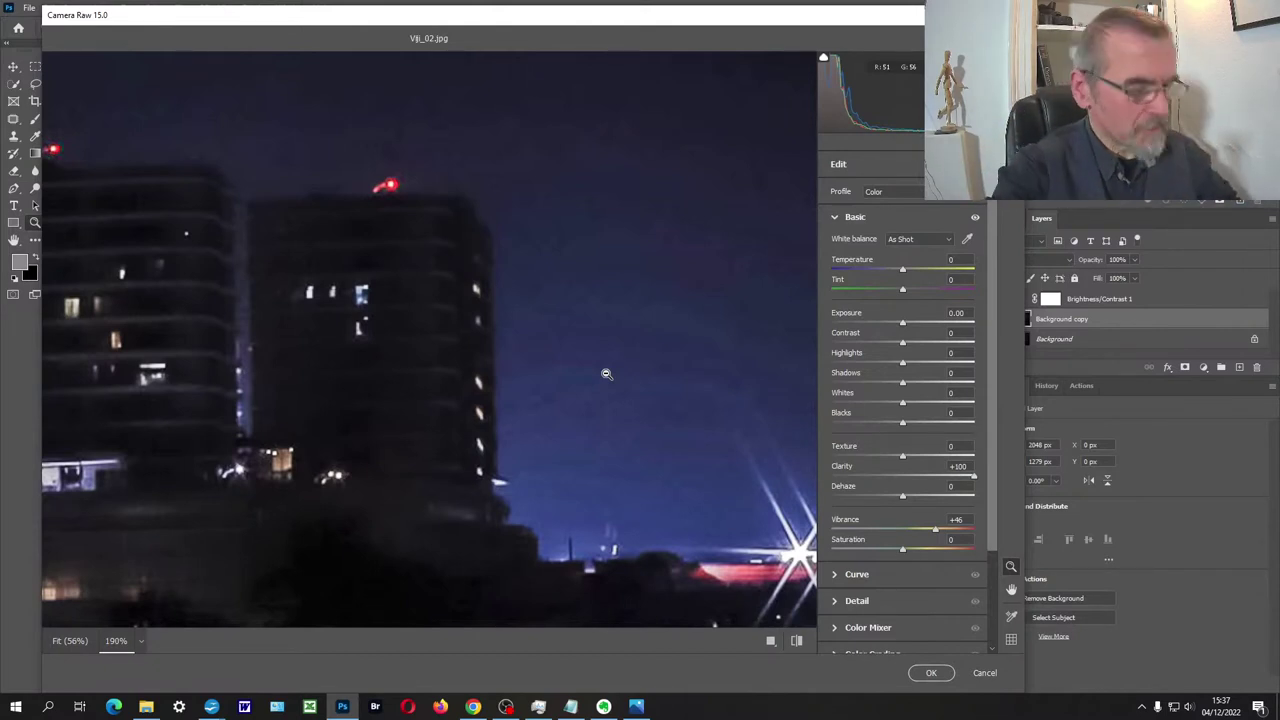
{"action": "left_click_drag", "start_coordinate": [606, 374], "coordinate": [519, 375]}
{"action": "left_click", "coordinate": [519, 375], "text": "alt"}
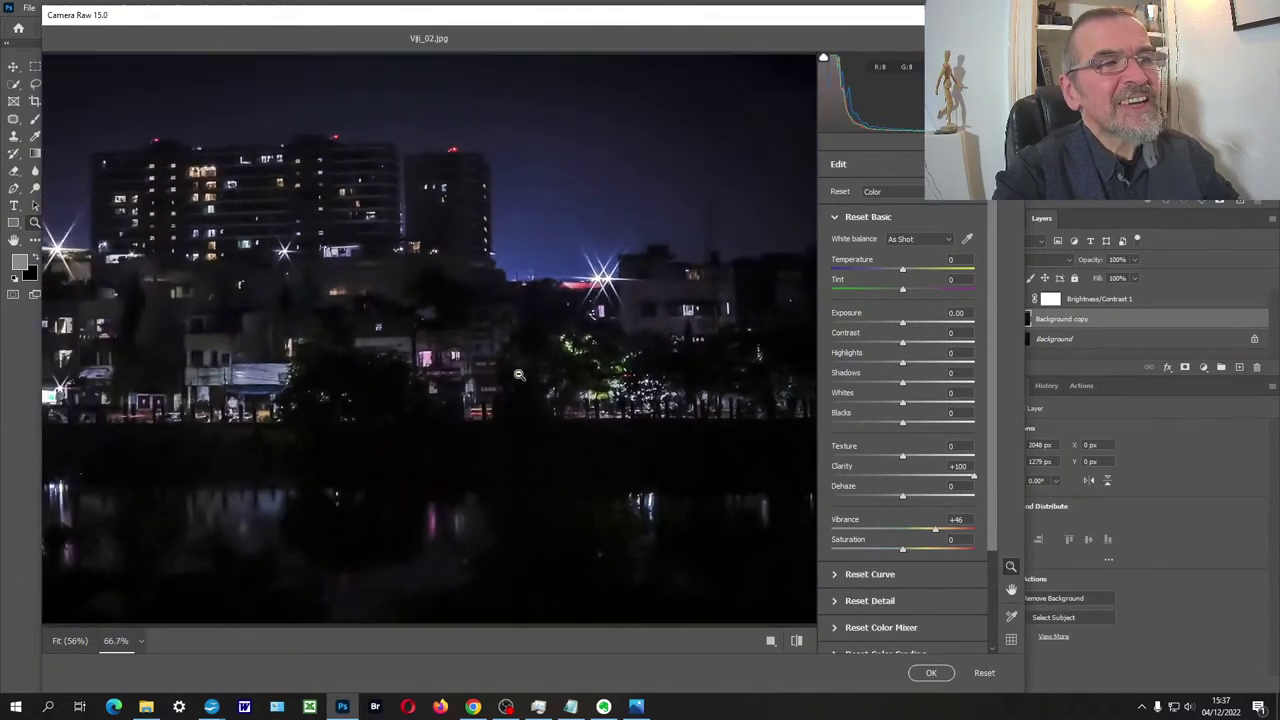
{"action": "left_click", "coordinate": [519, 375], "text": "alt"}
{"action": "left_click", "coordinate": [489, 329], "text": "alt"}
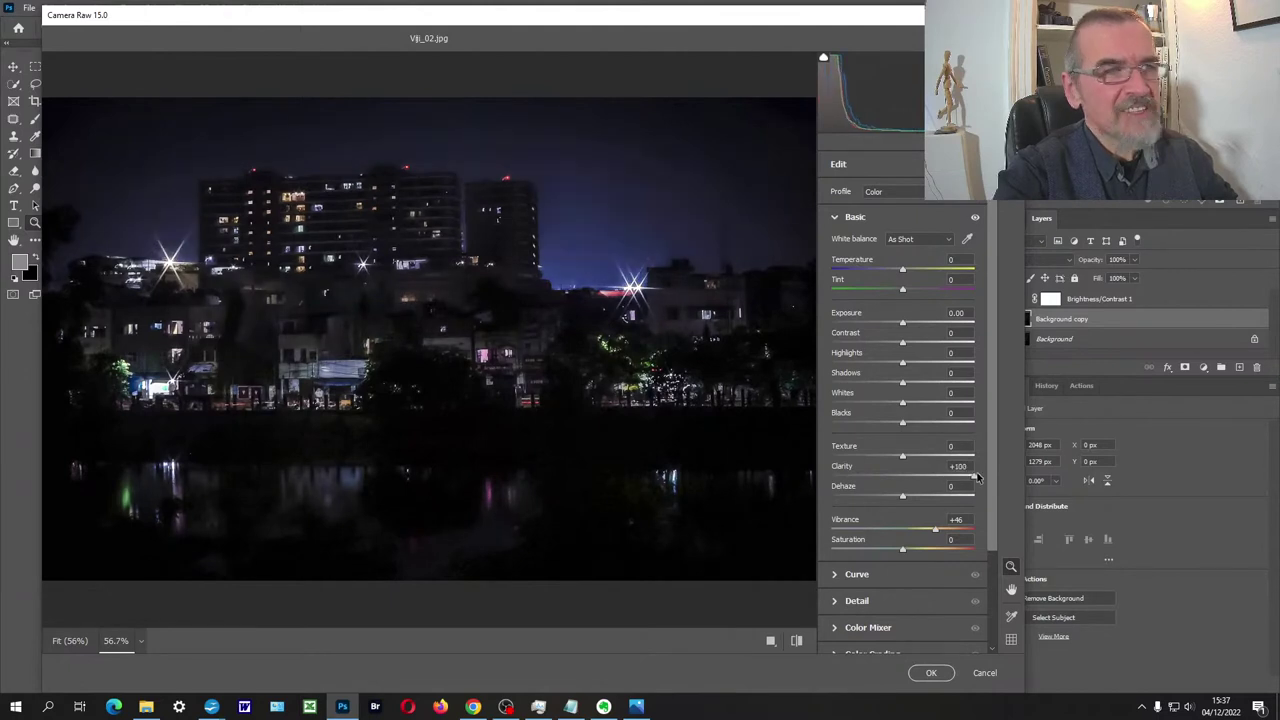
- Set Texture to +37, Noise Reduction to 25 and Color Noise Reduction to 27, then apply the filter and compare it with the original
{"action": "mouse_move", "coordinate": [946, 481]}
{"action": "left_mouse_down"}
{"action": "mouse_move", "coordinate": [906, 481]}
{"action": "mouse_move", "coordinate": [930, 458]}
{"action": "mouse_move", "coordinate": [1001, 453]}
{"action": "mouse_move", "coordinate": [888, 456]}
{"action": "mouse_move", "coordinate": [1004, 458]}
{"action": "mouse_move", "coordinate": [882, 457]}
{"action": "mouse_move", "coordinate": [979, 458]}
{"action": "mouse_move", "coordinate": [930, 455]}
{"action": "mouse_move", "coordinate": [935, 479]}
{"action": "mouse_move", "coordinate": [958, 478]}
{"action": "left_mouse_up"}
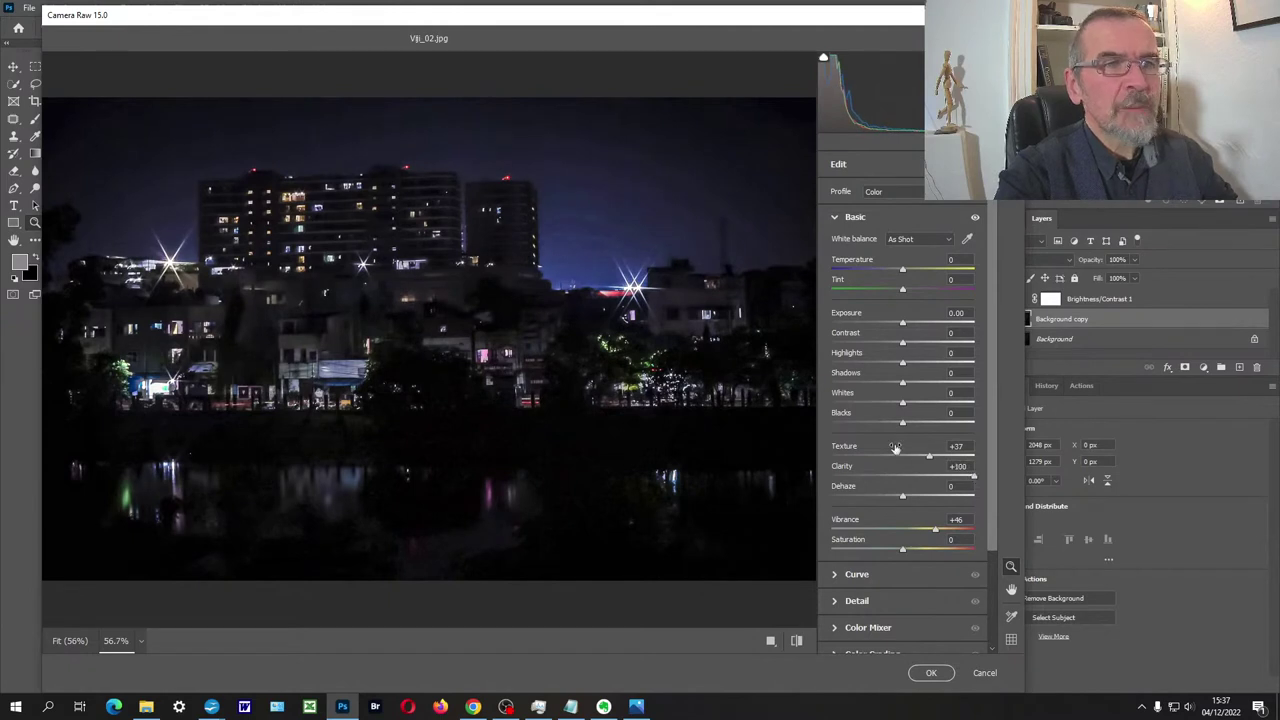
{"action": "left_click", "coordinate": [836, 601]}
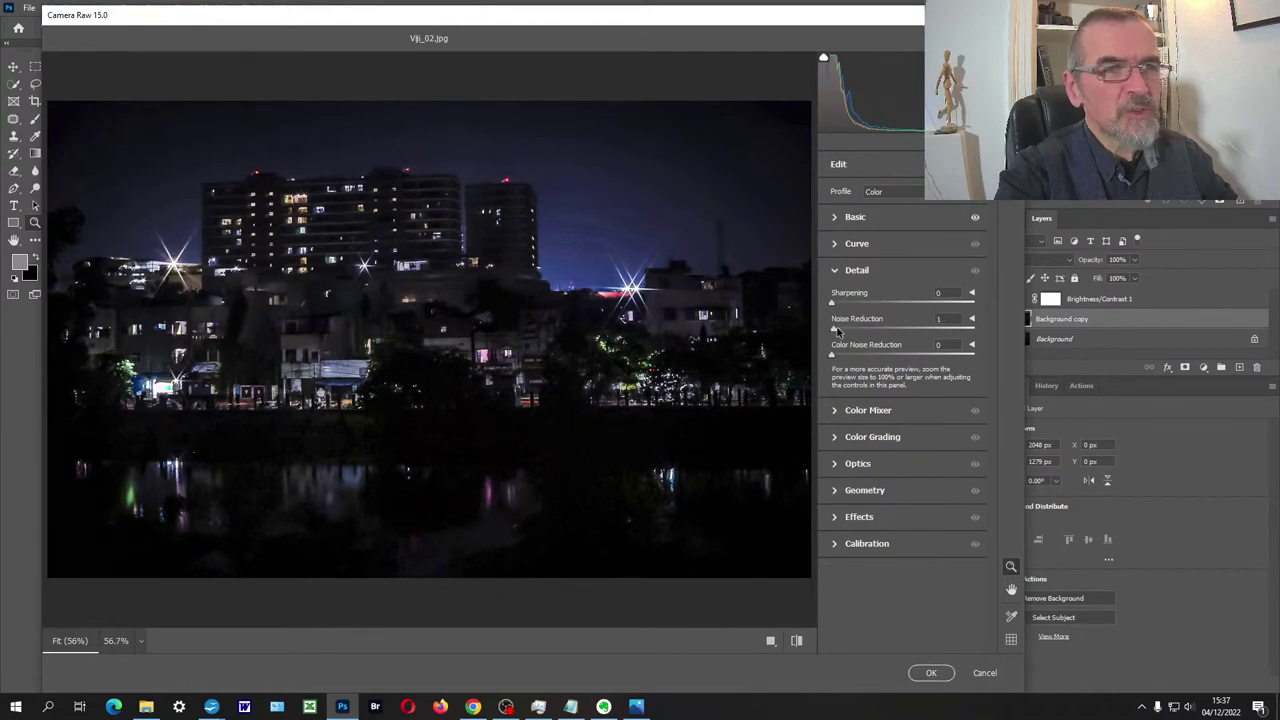
{"action": "left_click_drag", "start_coordinate": [855, 332], "coordinate": [861, 332]}
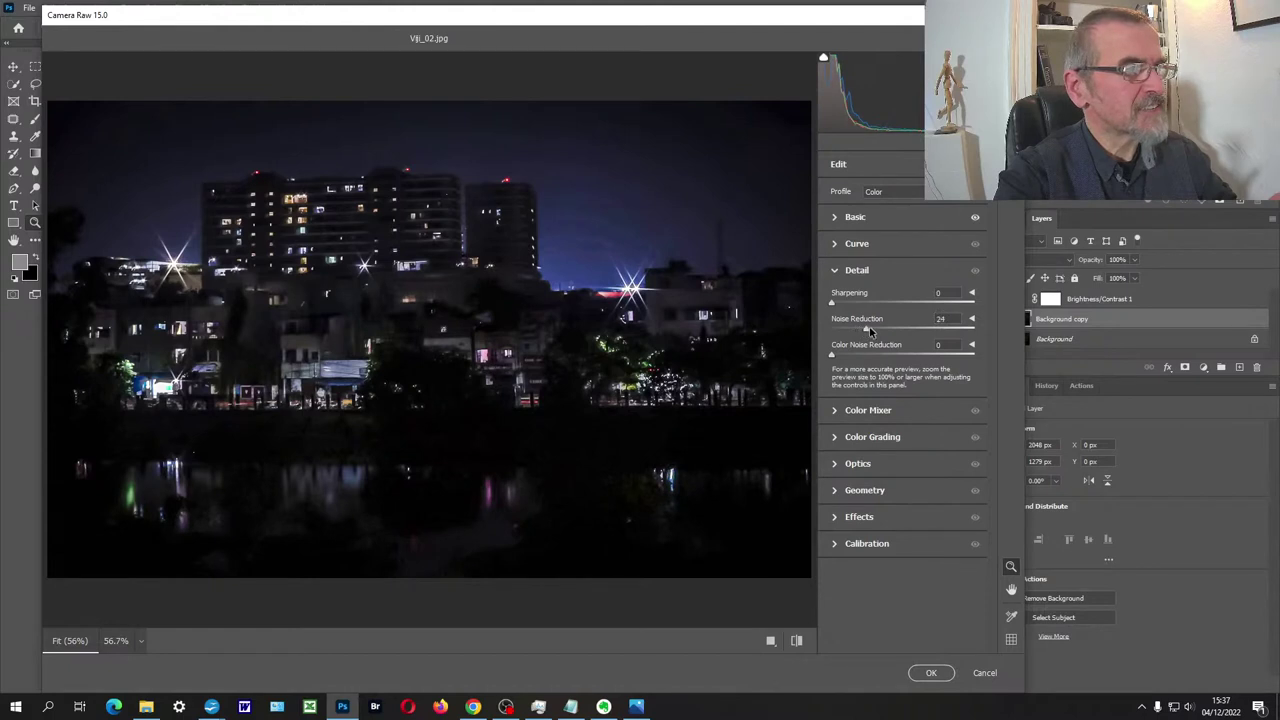
{"action": "left_click_drag", "start_coordinate": [866, 333], "coordinate": [868, 329]}
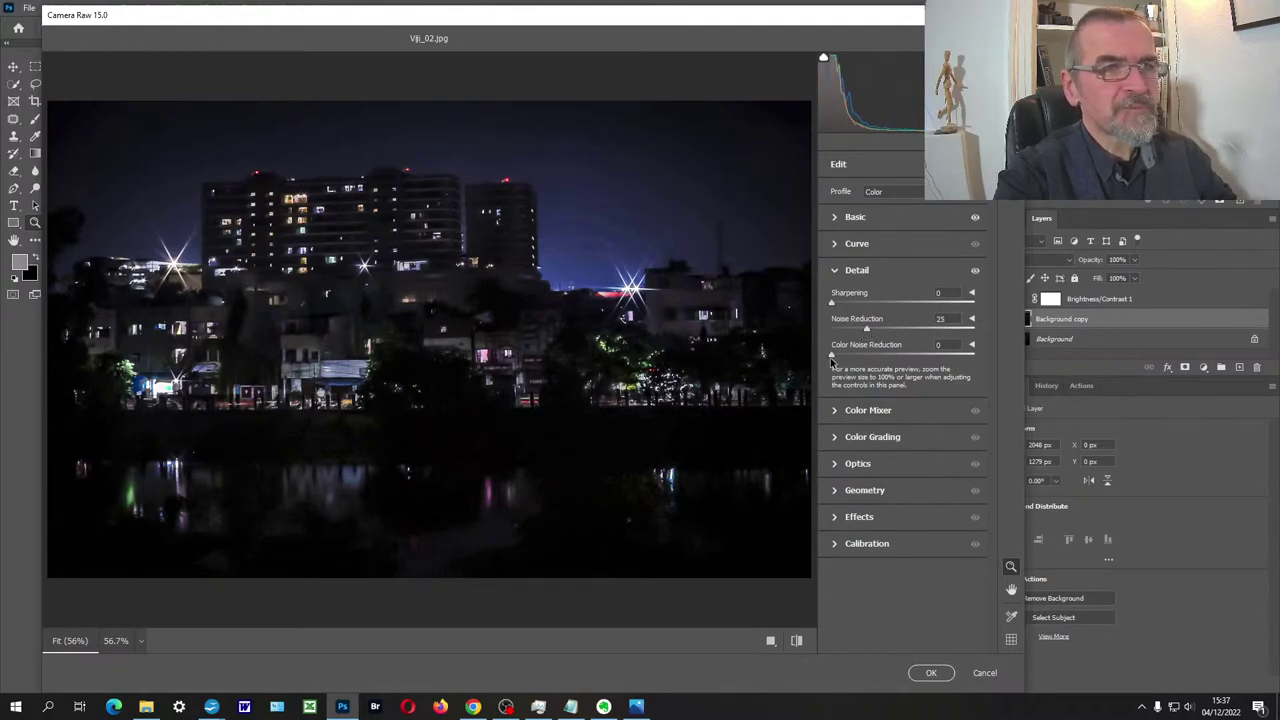
{"action": "left_click_drag", "start_coordinate": [916, 357], "coordinate": [871, 363]}
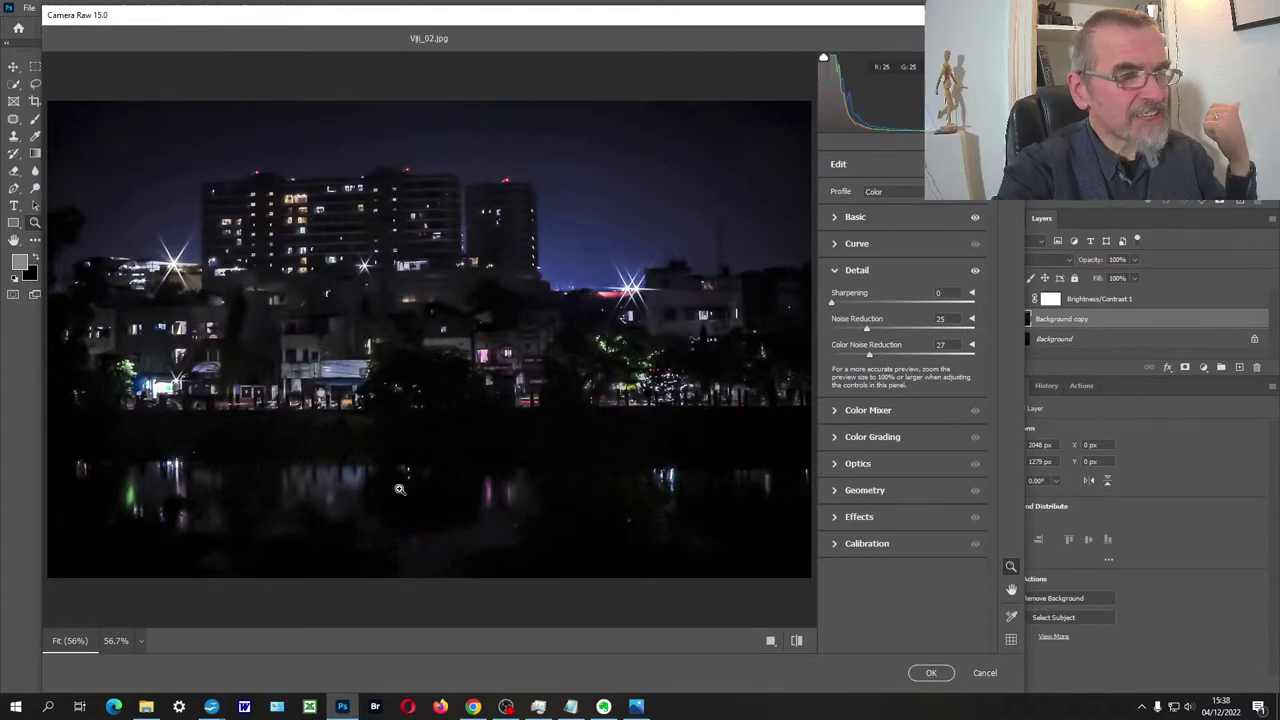
{"action": "left_click", "coordinate": [929, 674]}
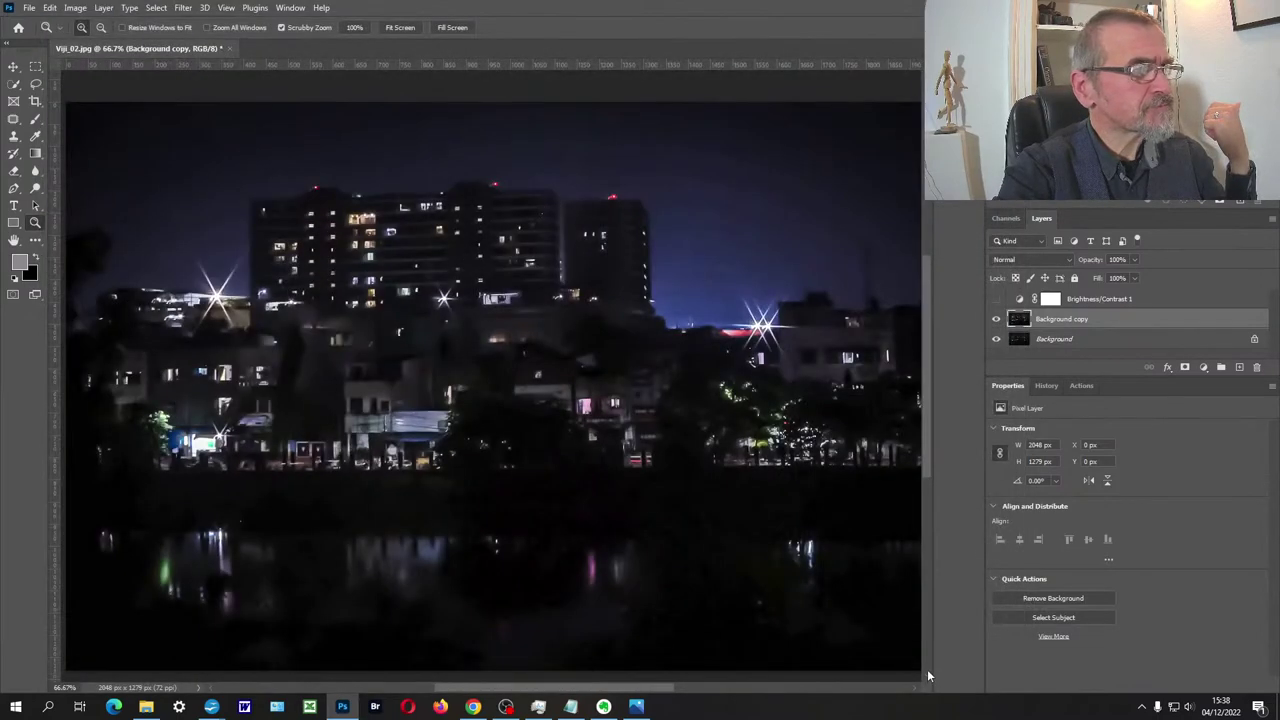
{"action": "left_click", "coordinate": [996, 319]}
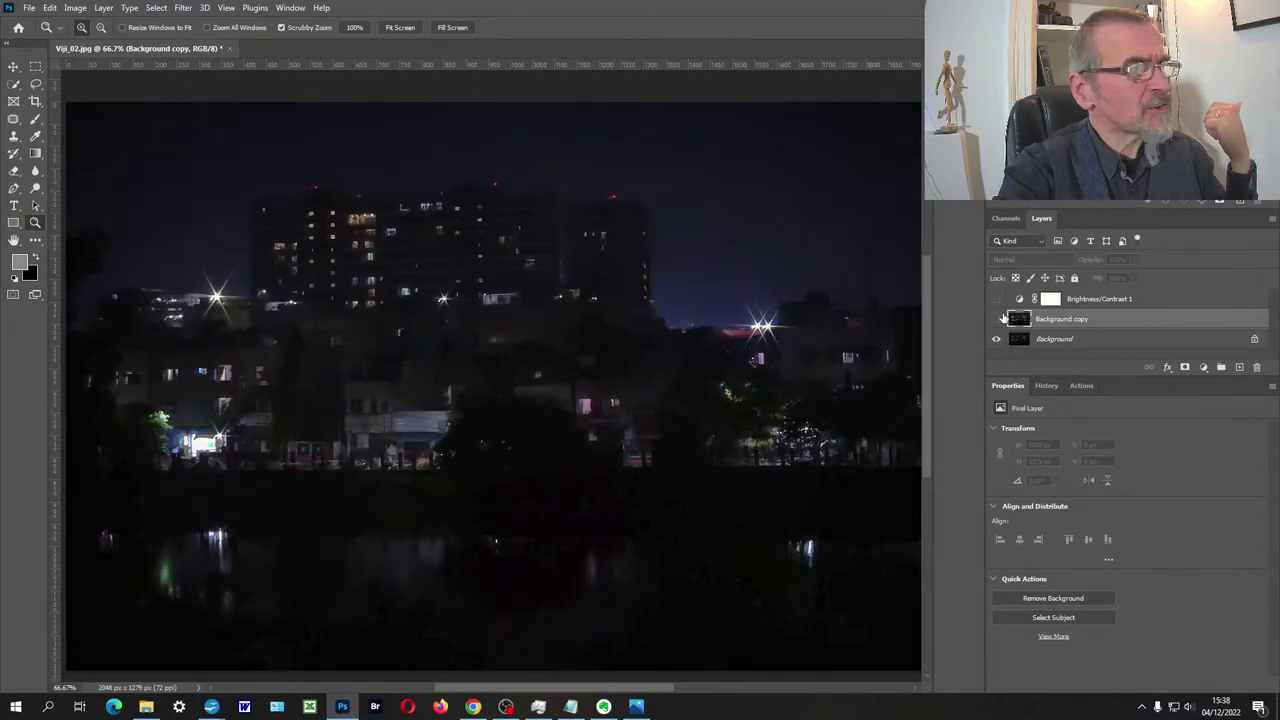
{"action": "left_click", "coordinate": [996, 319]}
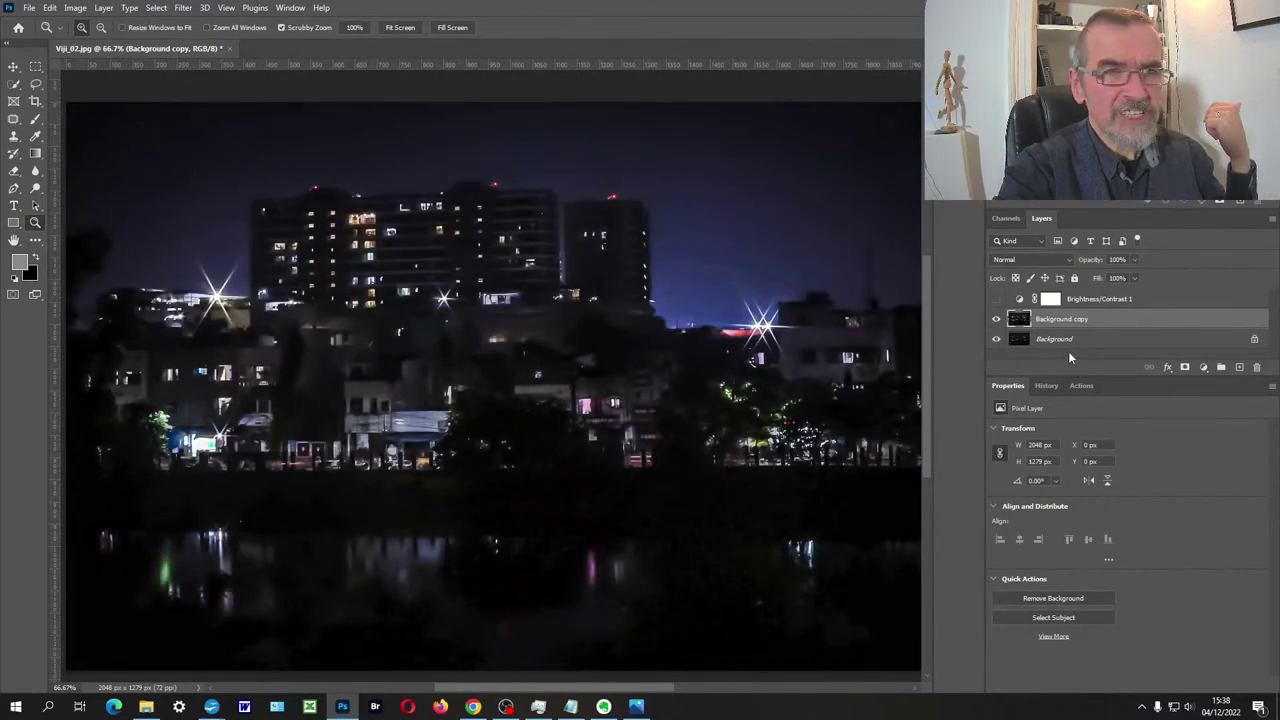
- Duplicate the filtered layer, dodge the midtones of the water reflections at 6% exposure, and compare with the layer below
{"action": "key", "text": "ctrl+j"}
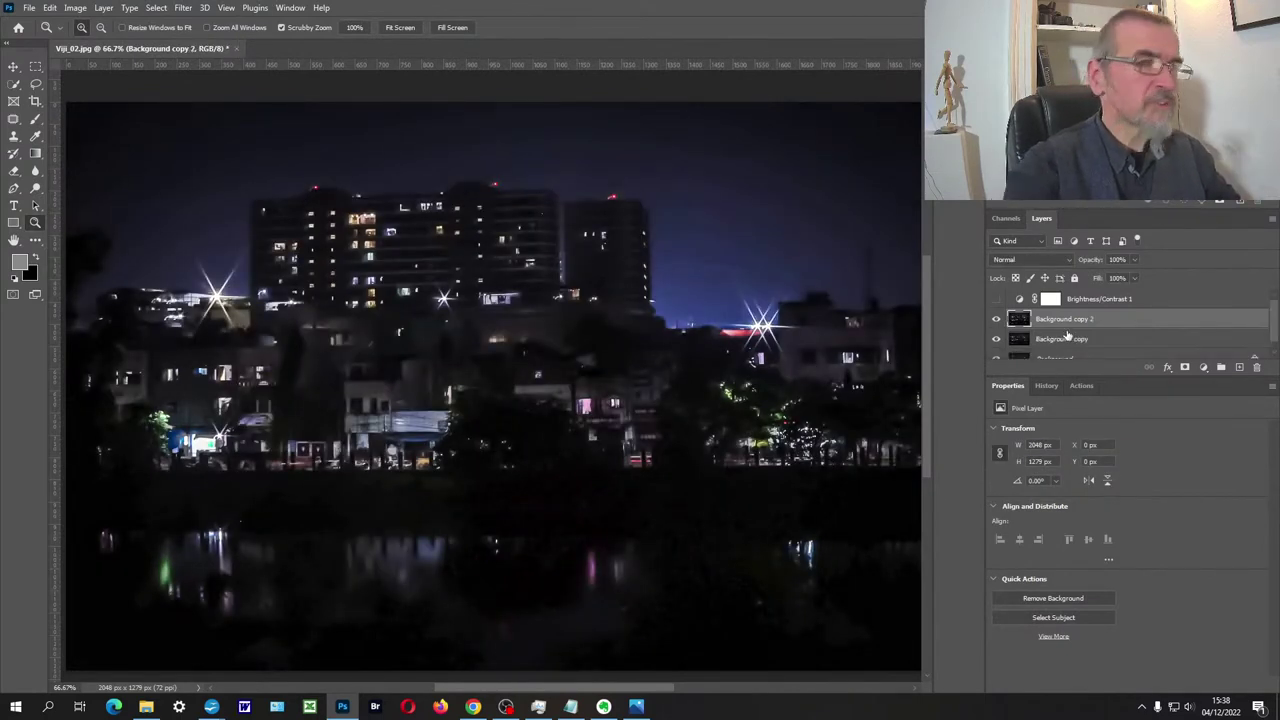
{"action": "left_click", "coordinate": [35, 190]}
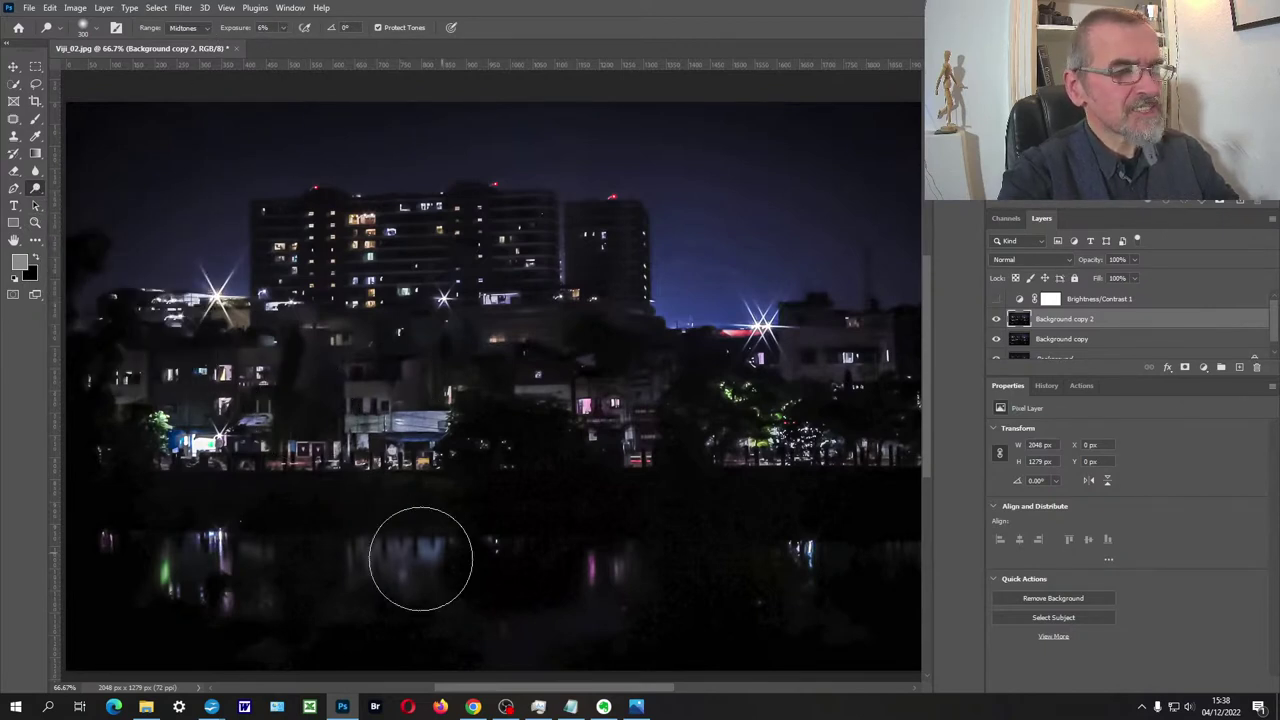
{"action": "mouse_move", "coordinate": [386, 566]}
{"action": "left_mouse_down"}
{"action": "mouse_move", "coordinate": [520, 543]}
{"action": "mouse_move", "coordinate": [449, 557]}
{"action": "mouse_move", "coordinate": [171, 549]}
{"action": "mouse_move", "coordinate": [251, 563]}
{"action": "mouse_move", "coordinate": [514, 551]}
{"action": "mouse_move", "coordinate": [609, 566]}
{"action": "mouse_move", "coordinate": [560, 583]}
{"action": "mouse_move", "coordinate": [773, 566]}
{"action": "mouse_move", "coordinate": [769, 577]}
{"action": "mouse_move", "coordinate": [837, 560]}
{"action": "mouse_move", "coordinate": [457, 586]}
{"action": "mouse_move", "coordinate": [168, 553]}
{"action": "mouse_move", "coordinate": [186, 586]}
{"action": "left_mouse_up"}
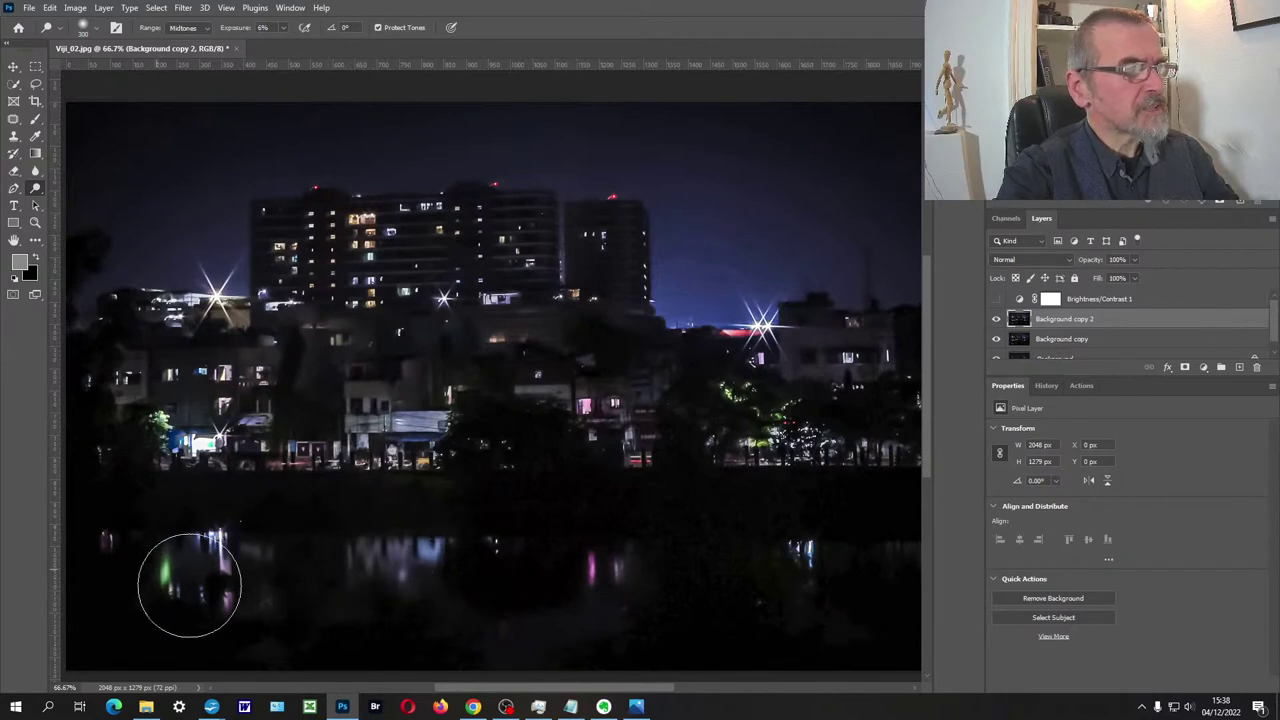
{"action": "left_click", "coordinate": [998, 319]}
{"action": "left_click", "coordinate": [998, 319]}
{"action": "left_click", "coordinate": [998, 319]}
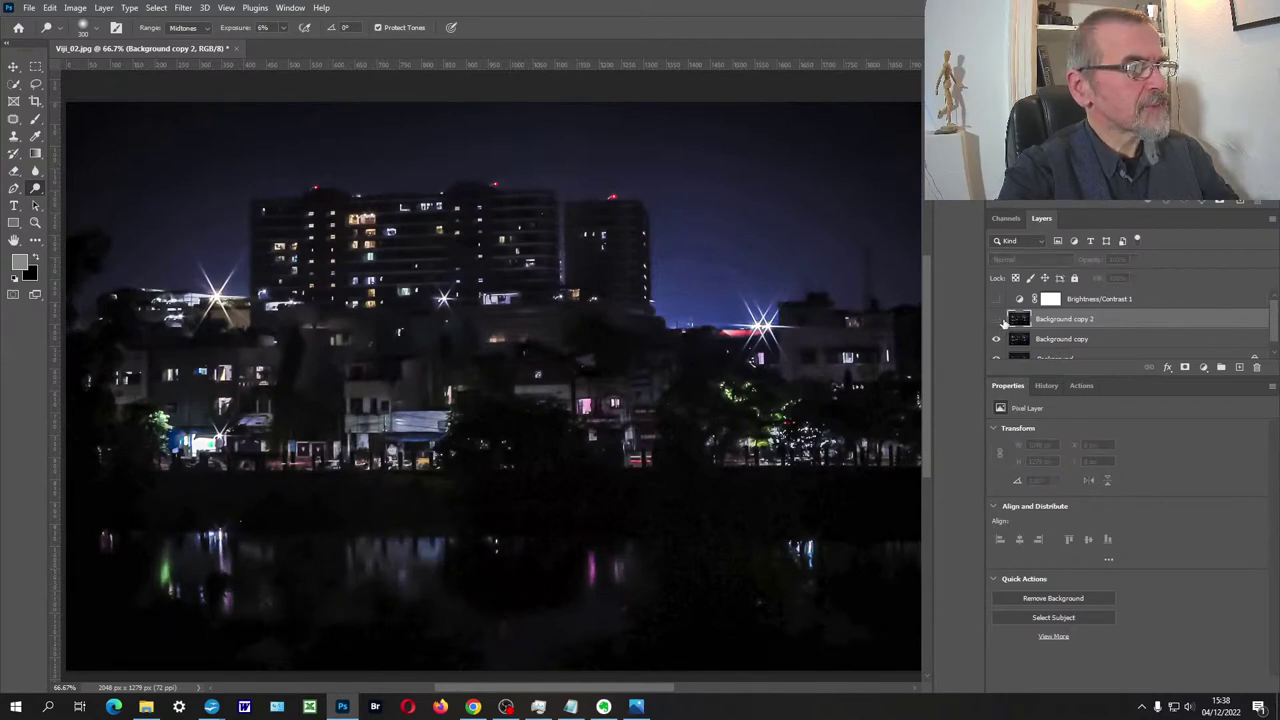
{"action": "left_click", "coordinate": [998, 319]}
{"action": "left_click", "coordinate": [998, 319]}
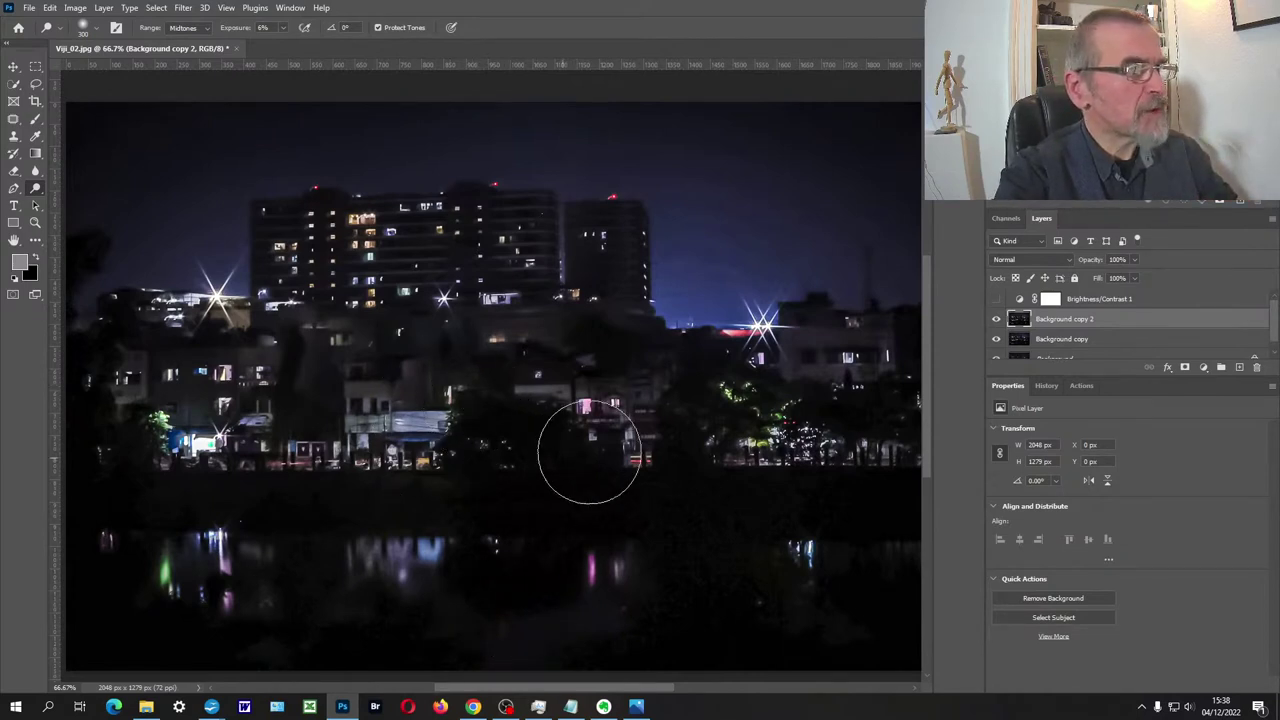
- Dodge the buildings and riverside trees, burn the dark areas with range Shadows at 3% exposure, and compare with the layer below
{"action": "mouse_move", "coordinate": [860, 375]}
{"action": "left_mouse_down"}
{"action": "mouse_move", "coordinate": [814, 400]}
{"action": "mouse_move", "coordinate": [863, 357]}
{"action": "mouse_move", "coordinate": [829, 349]}
{"action": "mouse_move", "coordinate": [771, 371]}
{"action": "left_mouse_up"}
{"action": "mouse_move", "coordinate": [486, 383]}
{"action": "left_mouse_down"}
{"action": "mouse_move", "coordinate": [363, 352]}
{"action": "mouse_move", "coordinate": [517, 358]}
{"action": "mouse_move", "coordinate": [331, 359]}
{"action": "mouse_move", "coordinate": [561, 339]}
{"action": "mouse_move", "coordinate": [493, 349]}
{"action": "mouse_move", "coordinate": [573, 348]}
{"action": "mouse_move", "coordinate": [566, 365]}
{"action": "mouse_move", "coordinate": [580, 356]}
{"action": "mouse_move", "coordinate": [515, 359]}
{"action": "mouse_move", "coordinate": [611, 342]}
{"action": "mouse_move", "coordinate": [565, 384]}
{"action": "mouse_move", "coordinate": [749, 577]}
{"action": "mouse_move", "coordinate": [564, 482]}
{"action": "mouse_move", "coordinate": [856, 508]}
{"action": "left_mouse_up"}
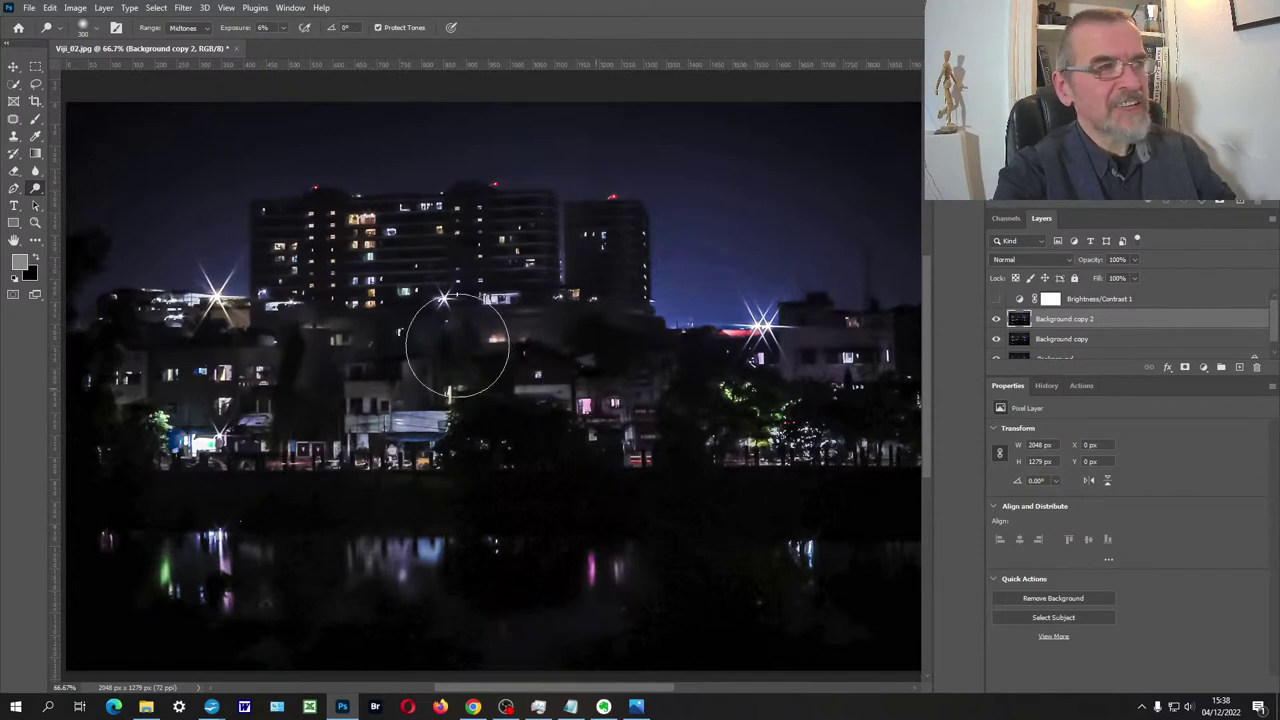
{"action": "left_click", "coordinate": [34, 192]}
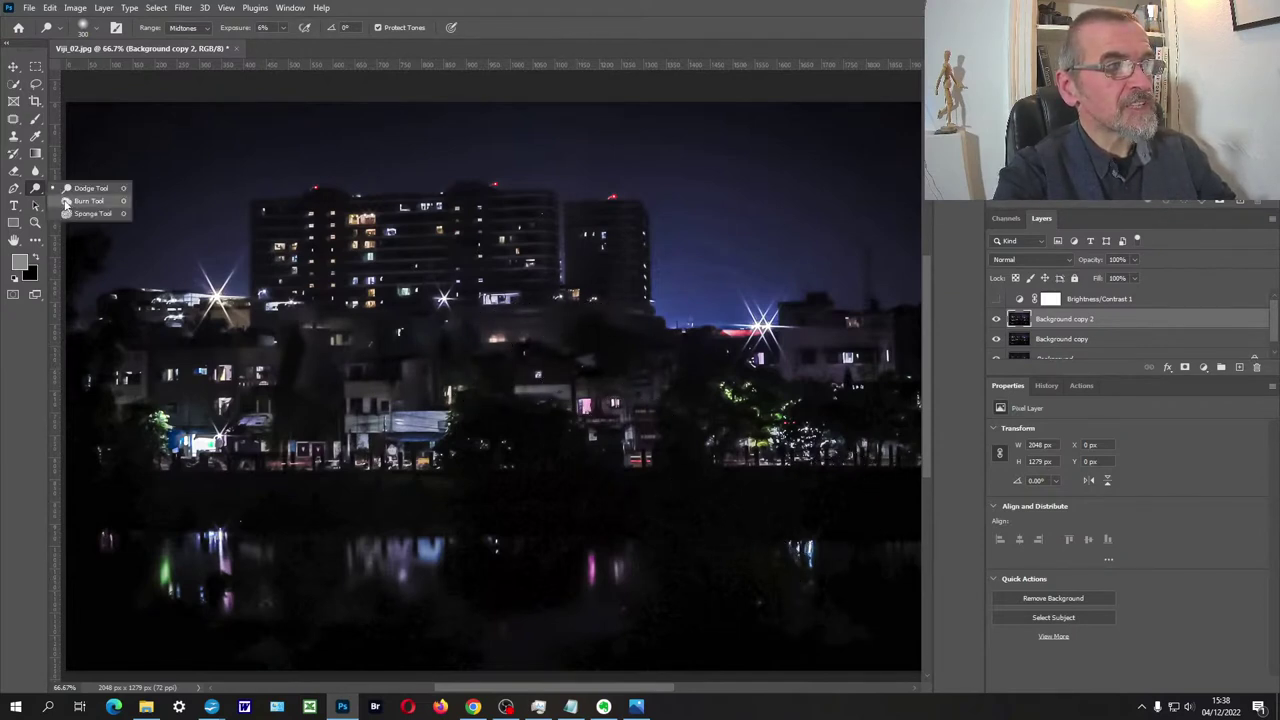
{"action": "left_click", "coordinate": [70, 199]}
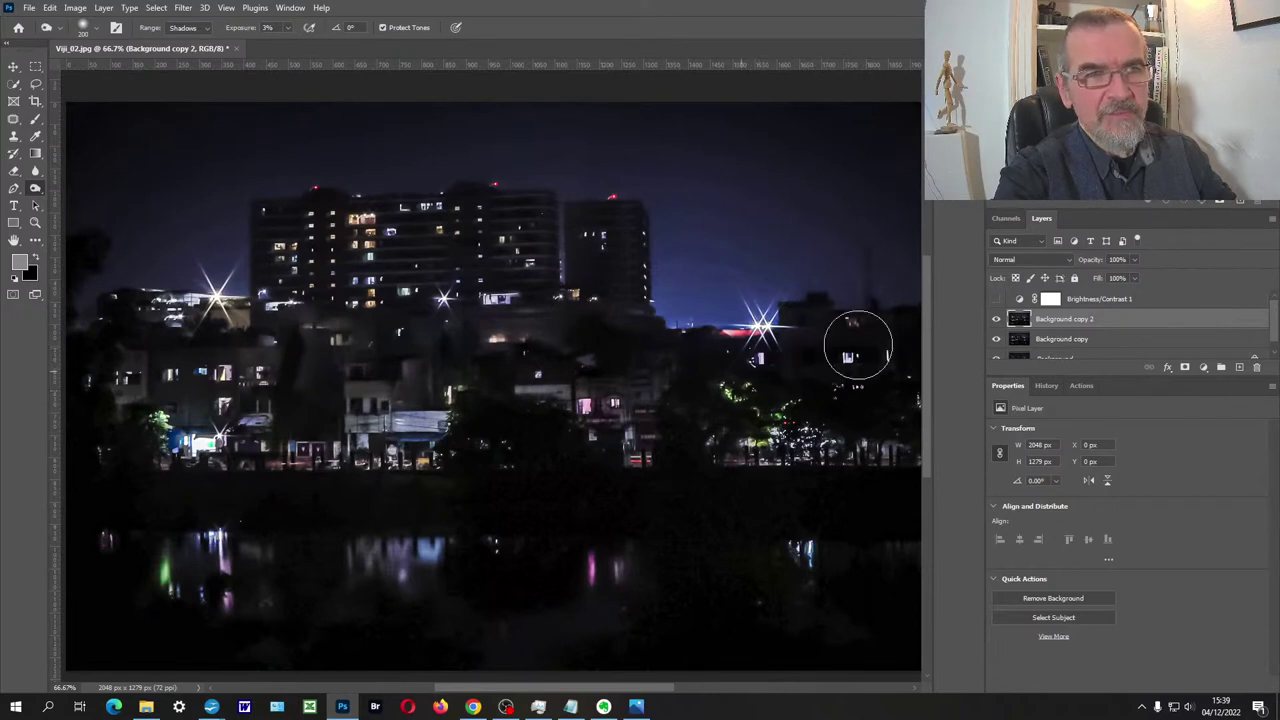
{"action": "left_click", "coordinate": [996, 319]}
{"action": "left_click", "coordinate": [996, 319]}
{"action": "left_click", "coordinate": [996, 319]}
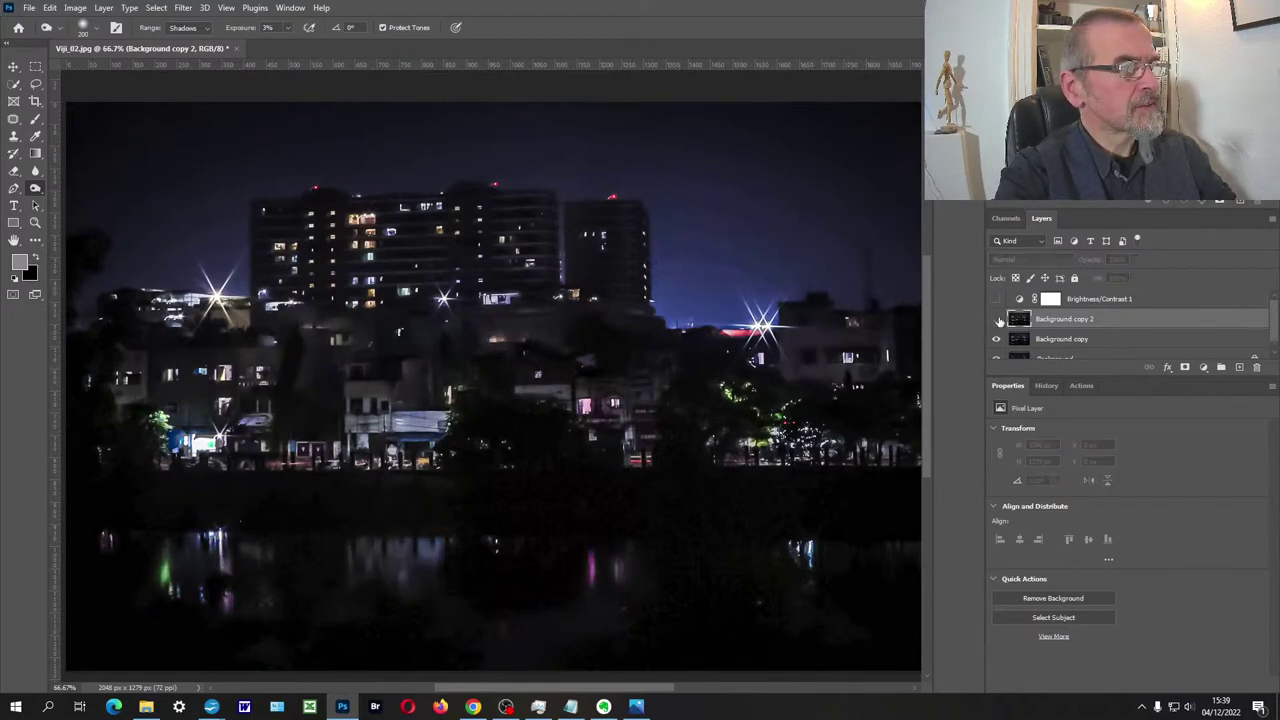
{"action": "left_click", "coordinate": [996, 319]}
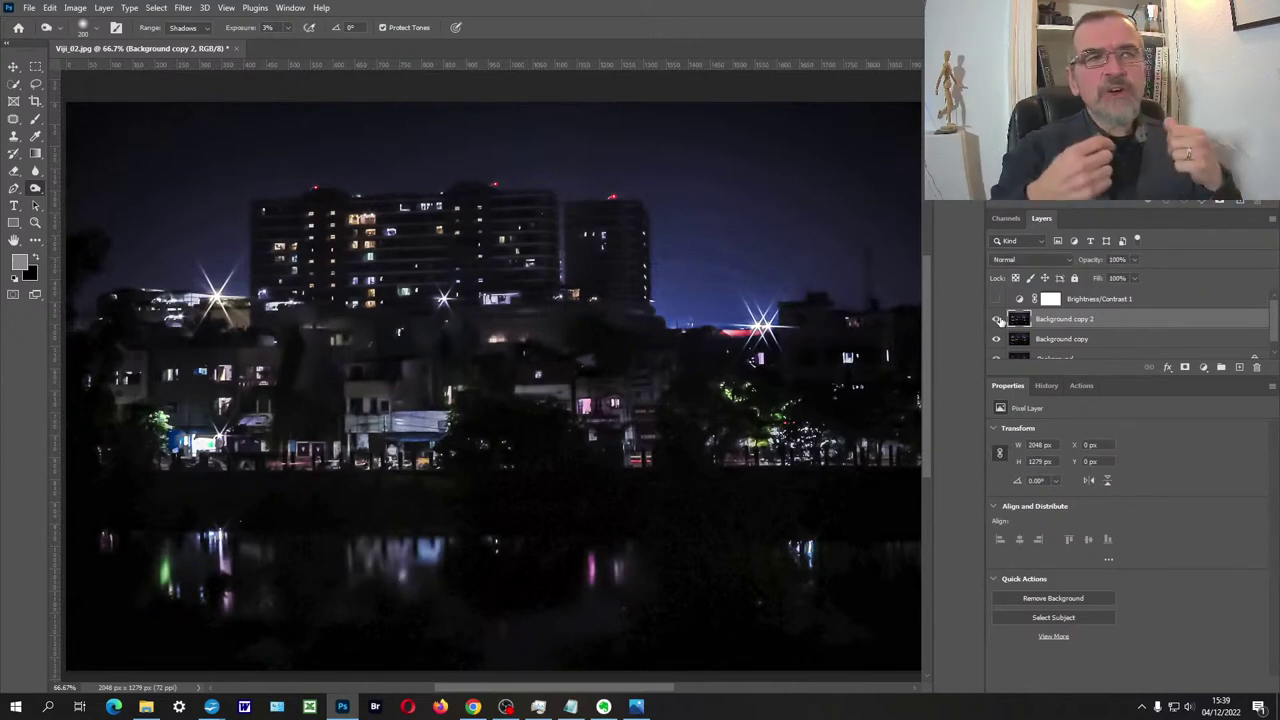
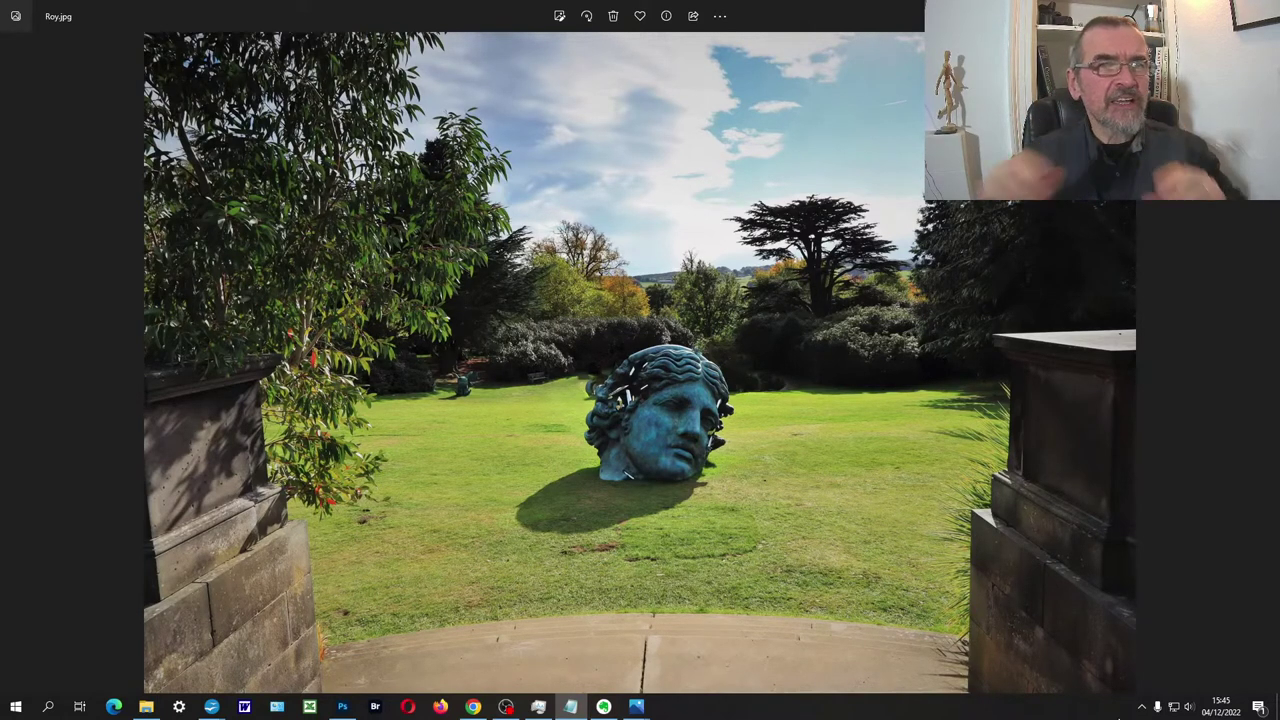
- Open Roy.jpg from the photo viewer in Adobe Photoshop 2023 and close Viji_02.jpg without saving it
{"action": "scroll", "coordinate": [745, 158], "scroll_direction": "up", "scroll_amount": 3}
{"action": "scroll", "coordinate": [745, 158], "scroll_direction": "up", "scroll_amount": 4}
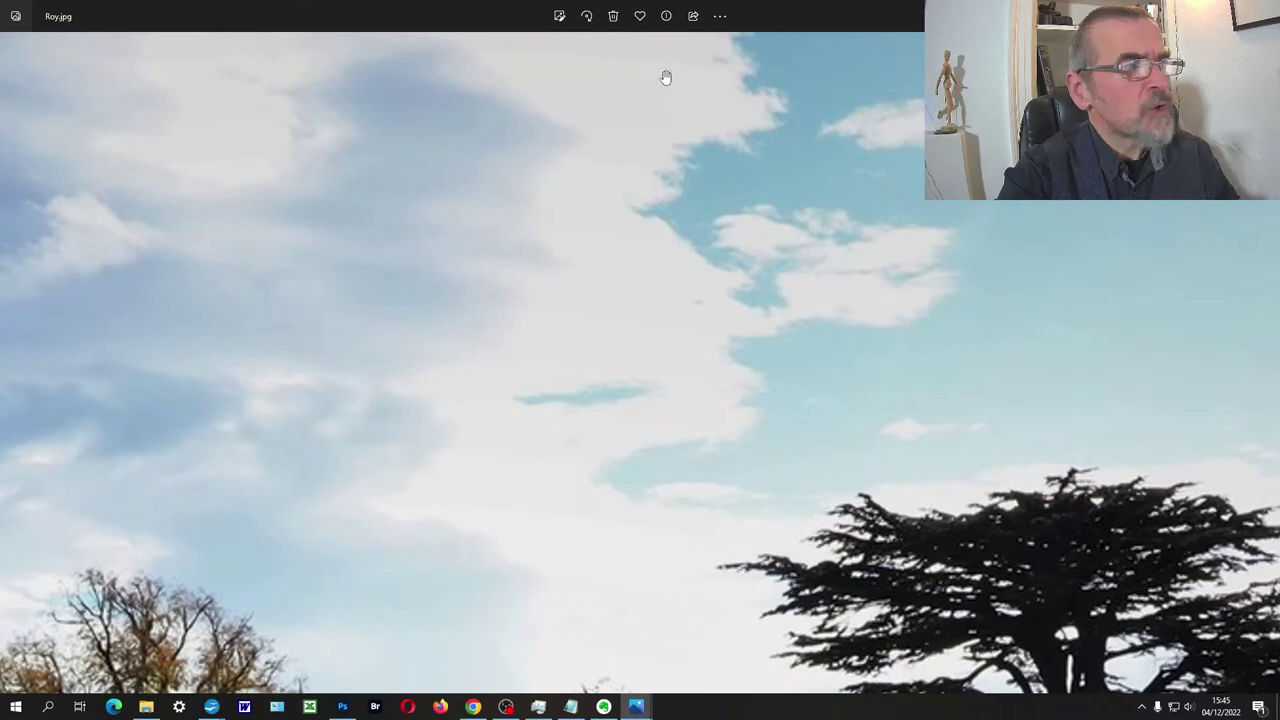
{"action": "scroll", "coordinate": [629, 260], "scroll_direction": "down", "scroll_amount": 7}
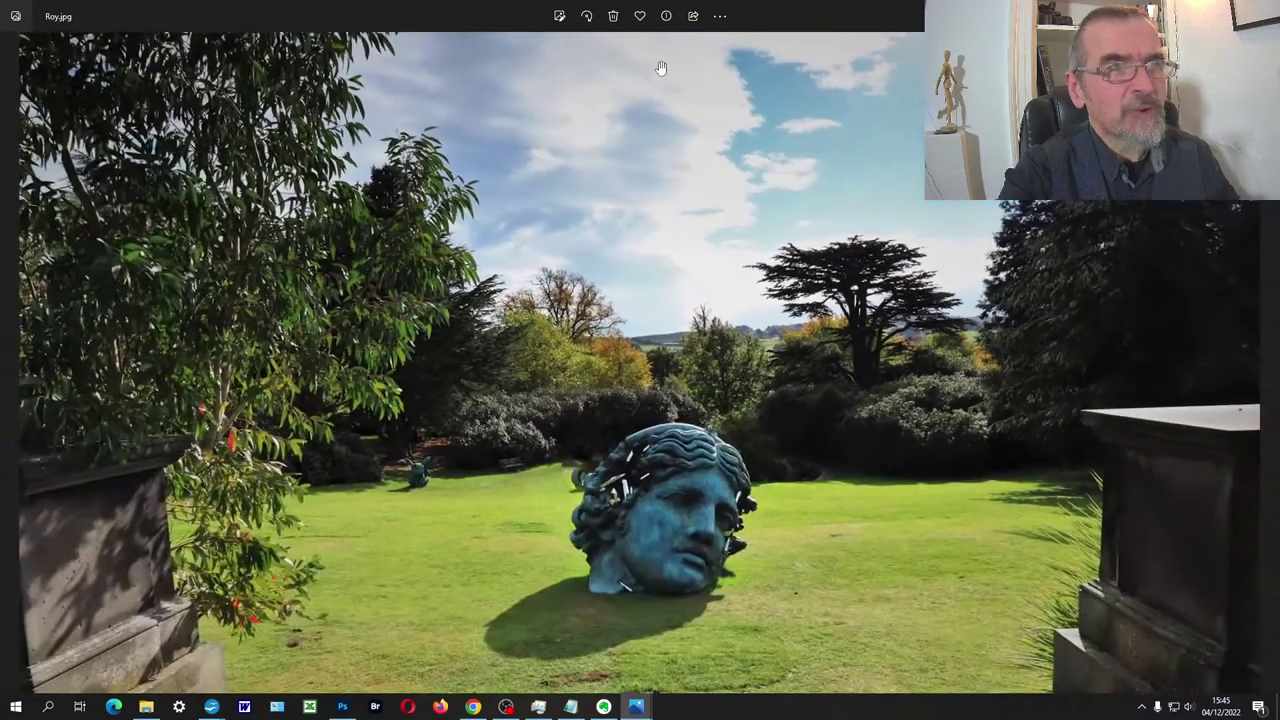
{"action": "scroll", "coordinate": [652, 77], "scroll_direction": "down", "scroll_amount": 3}
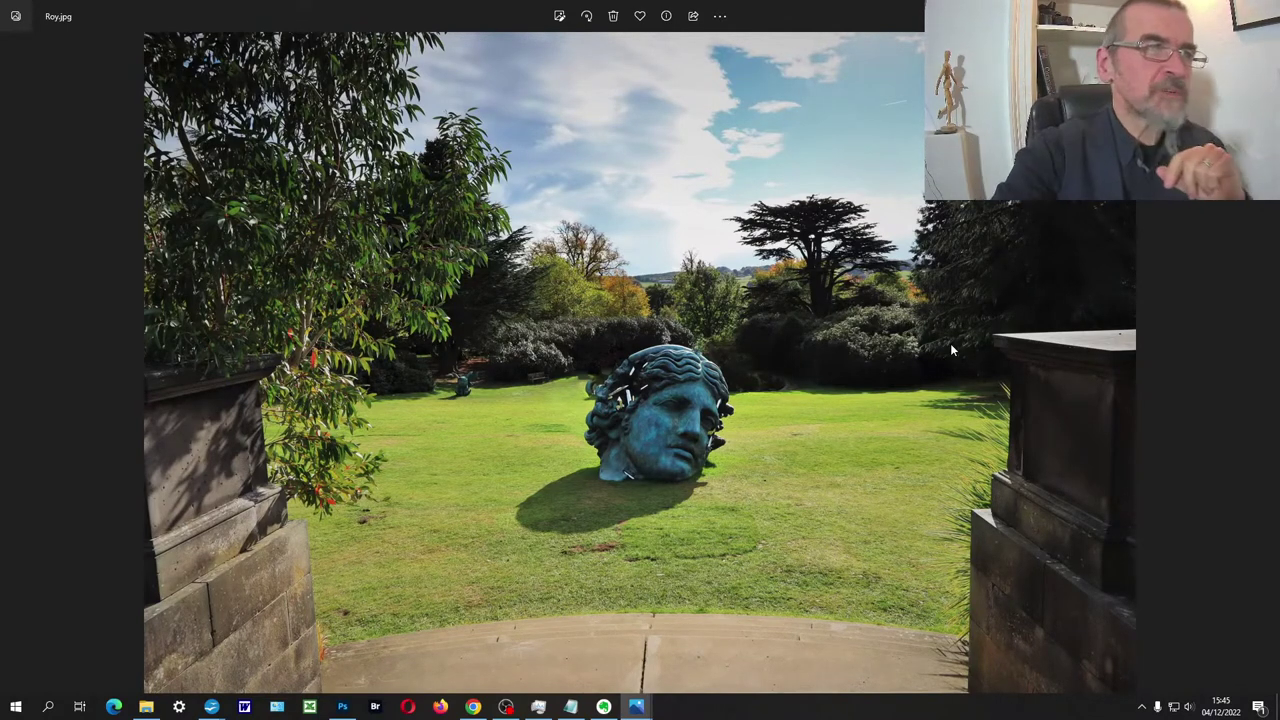
{"action": "right_click", "coordinate": [676, 238]}
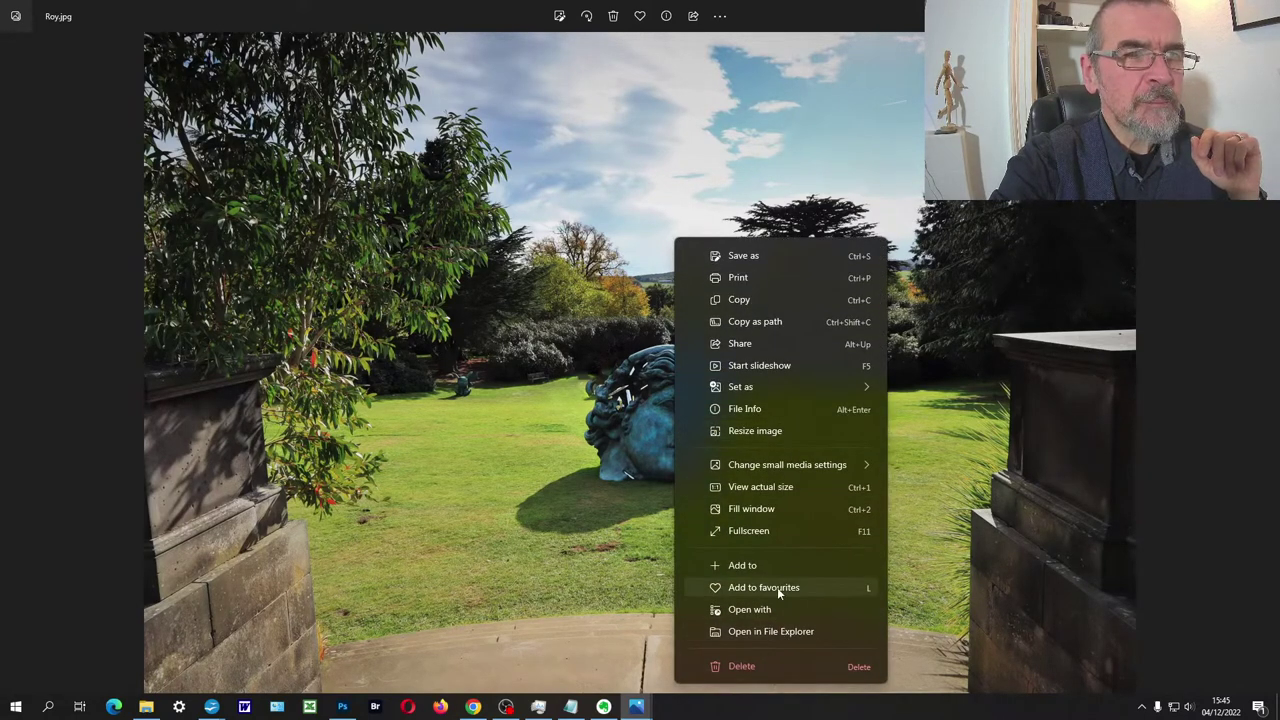
{"action": "left_click", "coordinate": [730, 609]}
{"action": "left_click", "coordinate": [634, 320]}
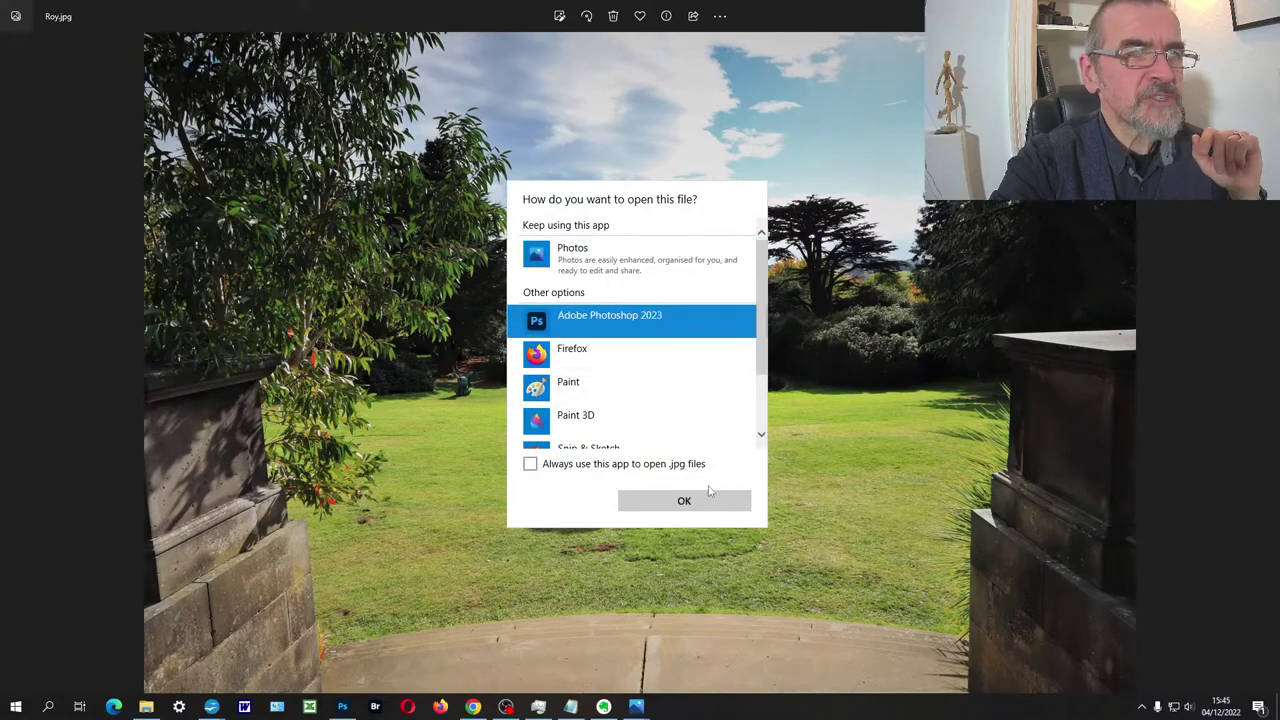
{"action": "left_click", "coordinate": [708, 501]}
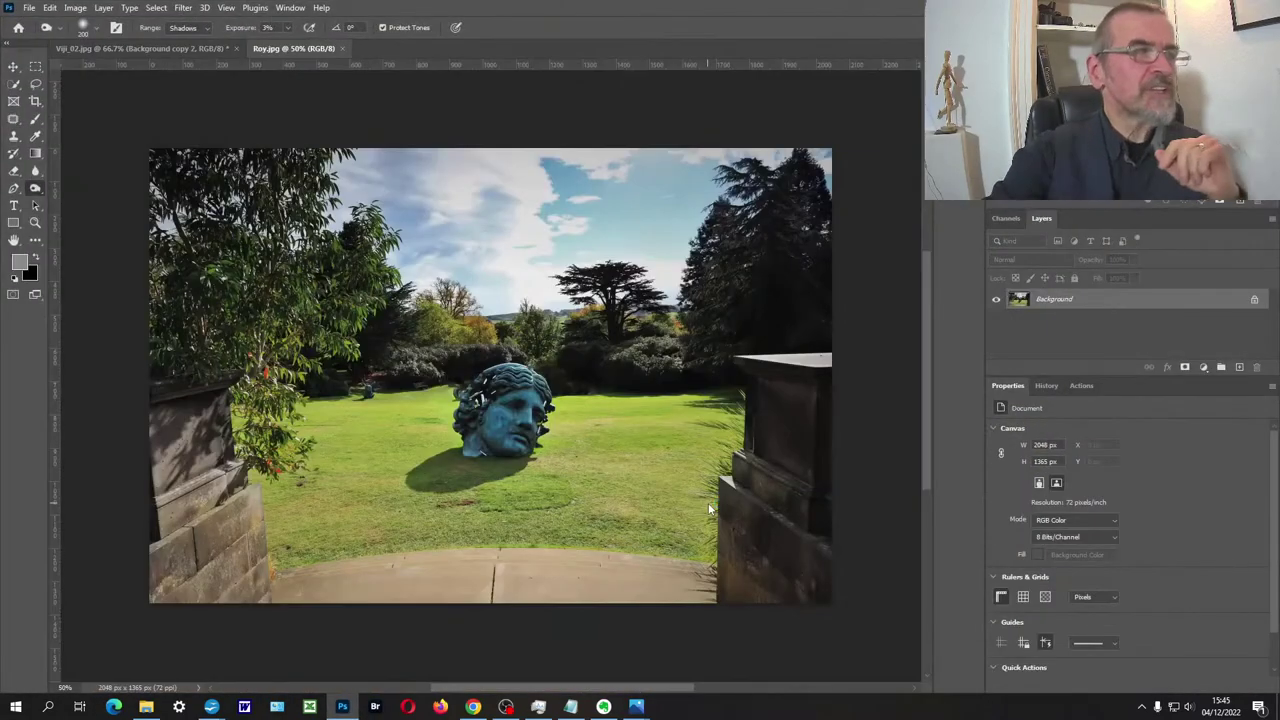
{"action": "left_click", "coordinate": [237, 48]}
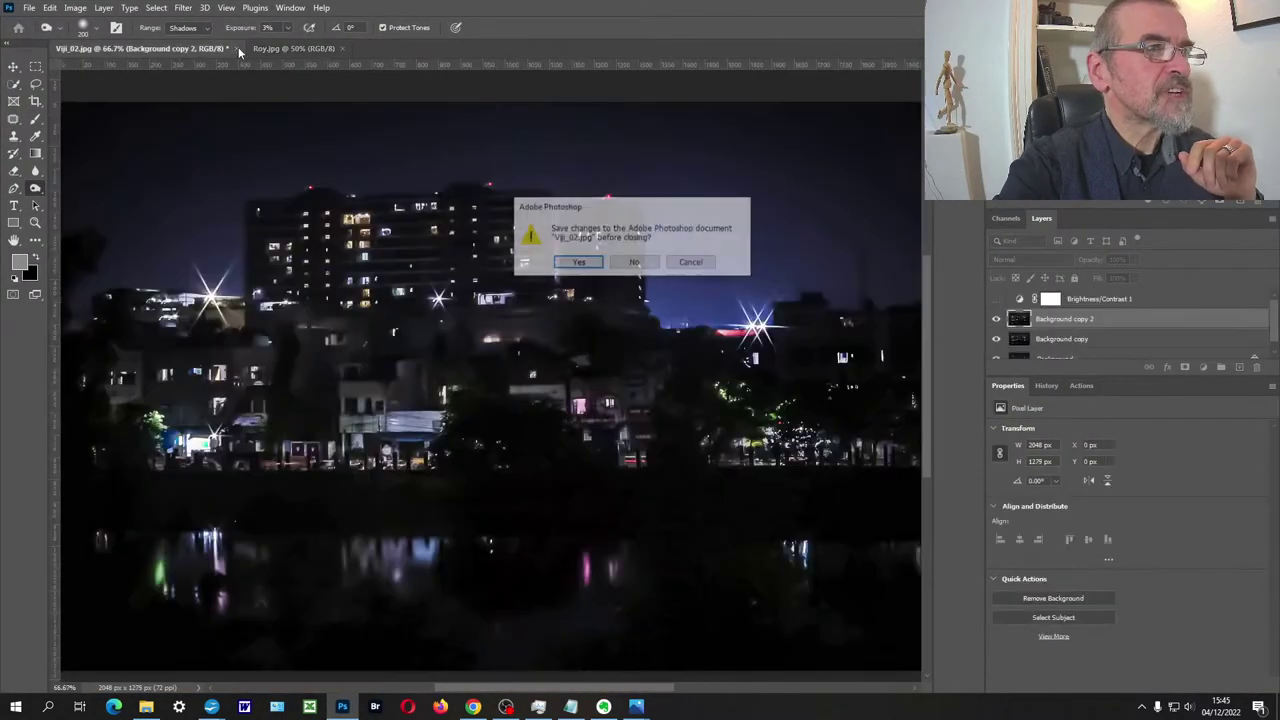
{"action": "left_click", "coordinate": [634, 261]}
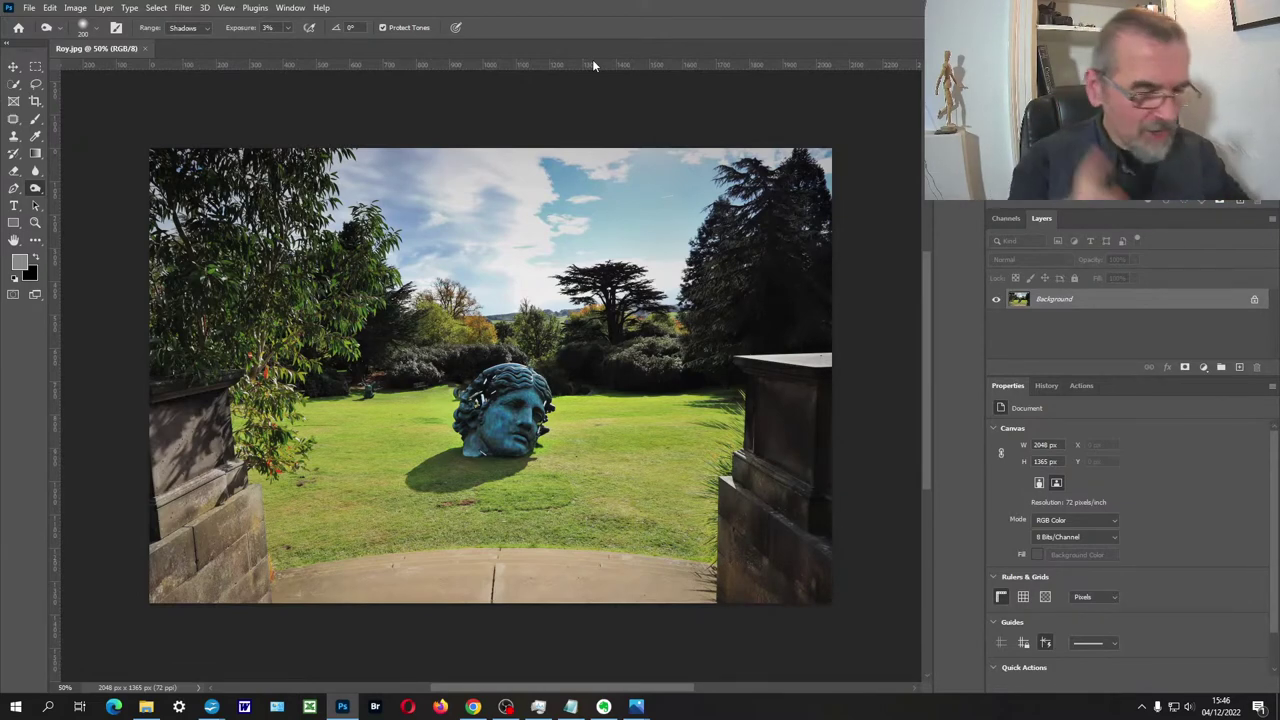
- Duplicate the Background layer of Roy.jpg and apply a heavy Gaussian Blur to the copy
{"action": "key", "text": "ctrl+j"}
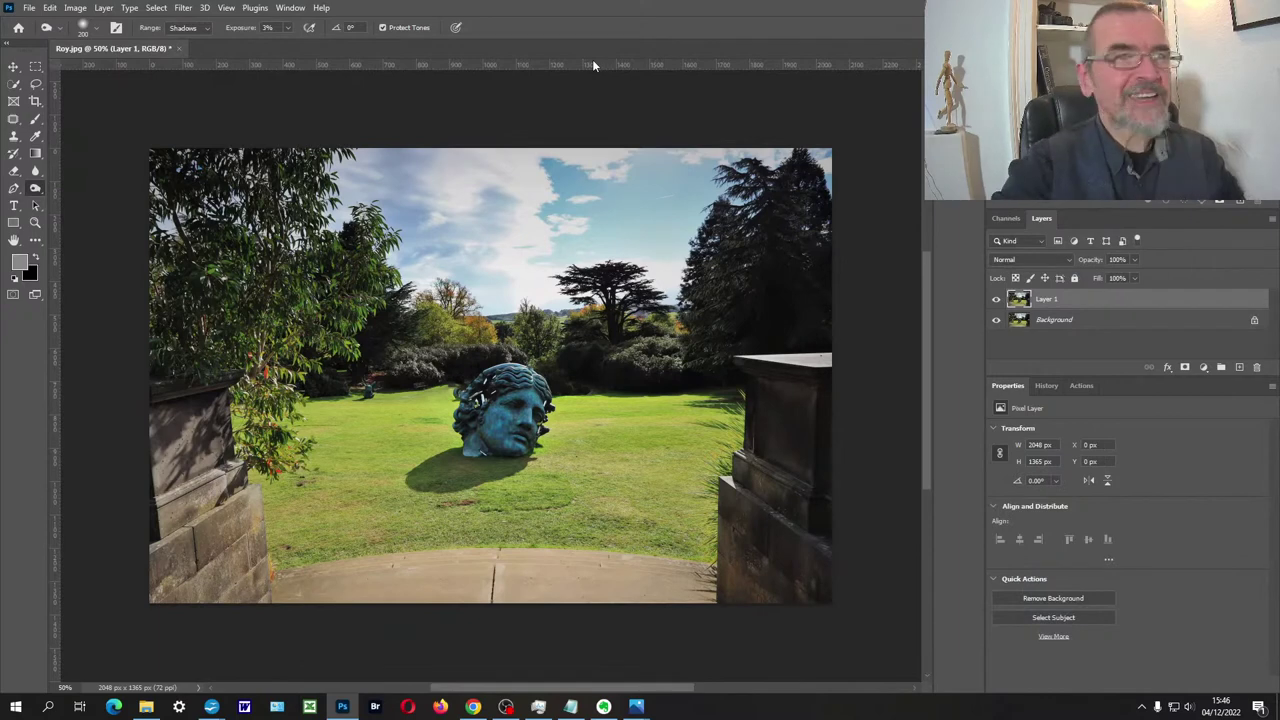
{"action": "left_click", "coordinate": [179, 9]}
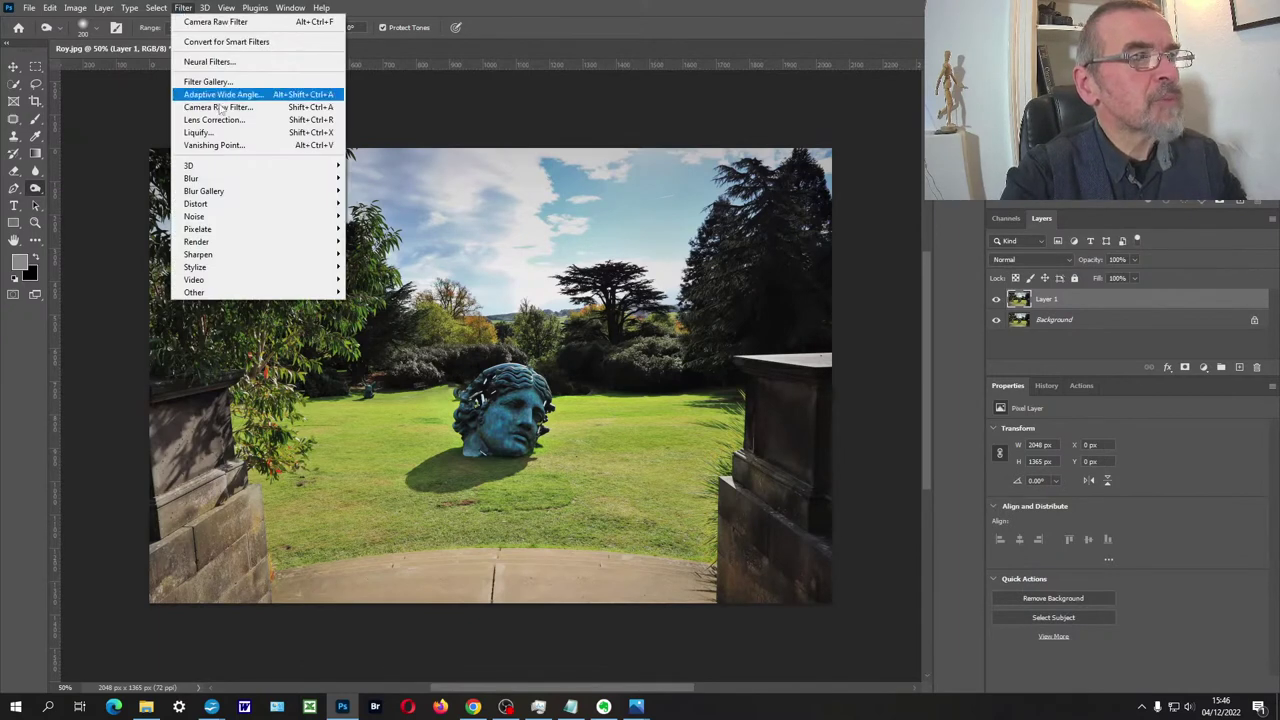
{"action": "mouse_move", "coordinate": [253, 184]}
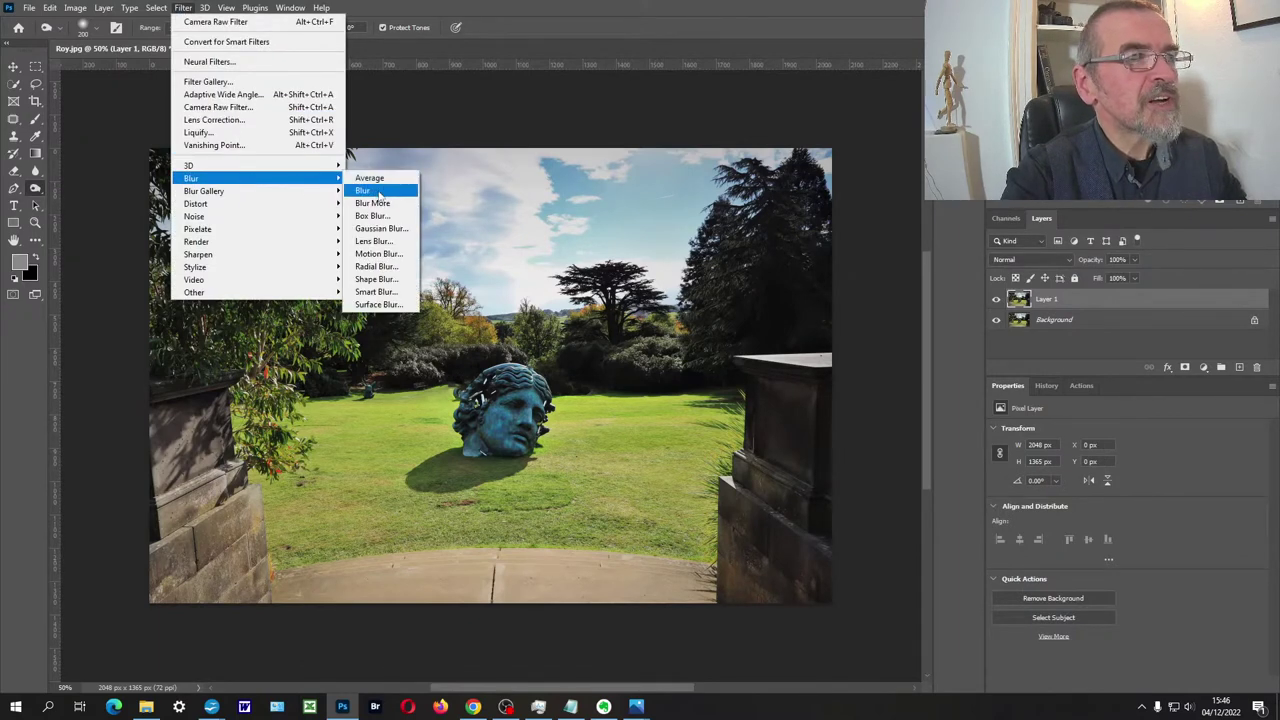
{"action": "left_click", "coordinate": [382, 231]}
{"action": "left_click_drag", "start_coordinate": [572, 351], "coordinate": [615, 351]}
{"action": "left_click", "coordinate": [711, 172]}
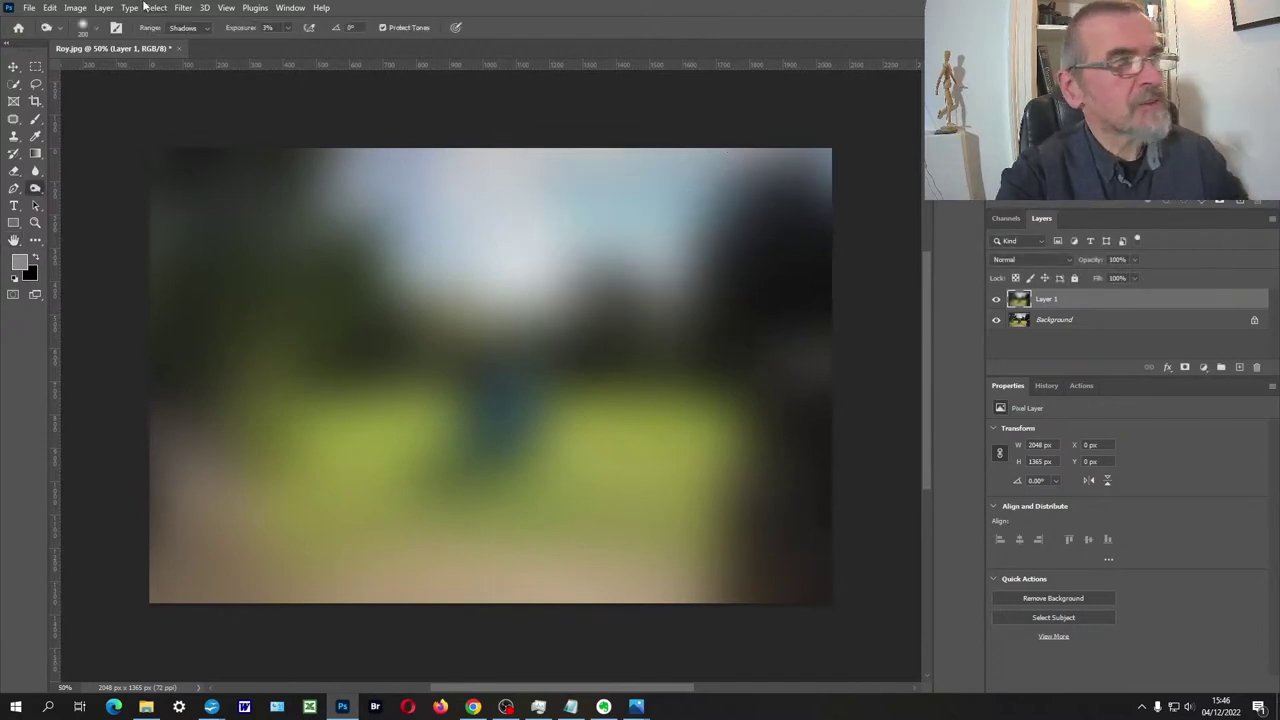
- Rotate the blurred layer 180° and set up the Pencil tool with a white foreground colour
{"action": "left_click", "coordinate": [49, 7]}
{"action": "mouse_move", "coordinate": [104, 314]}
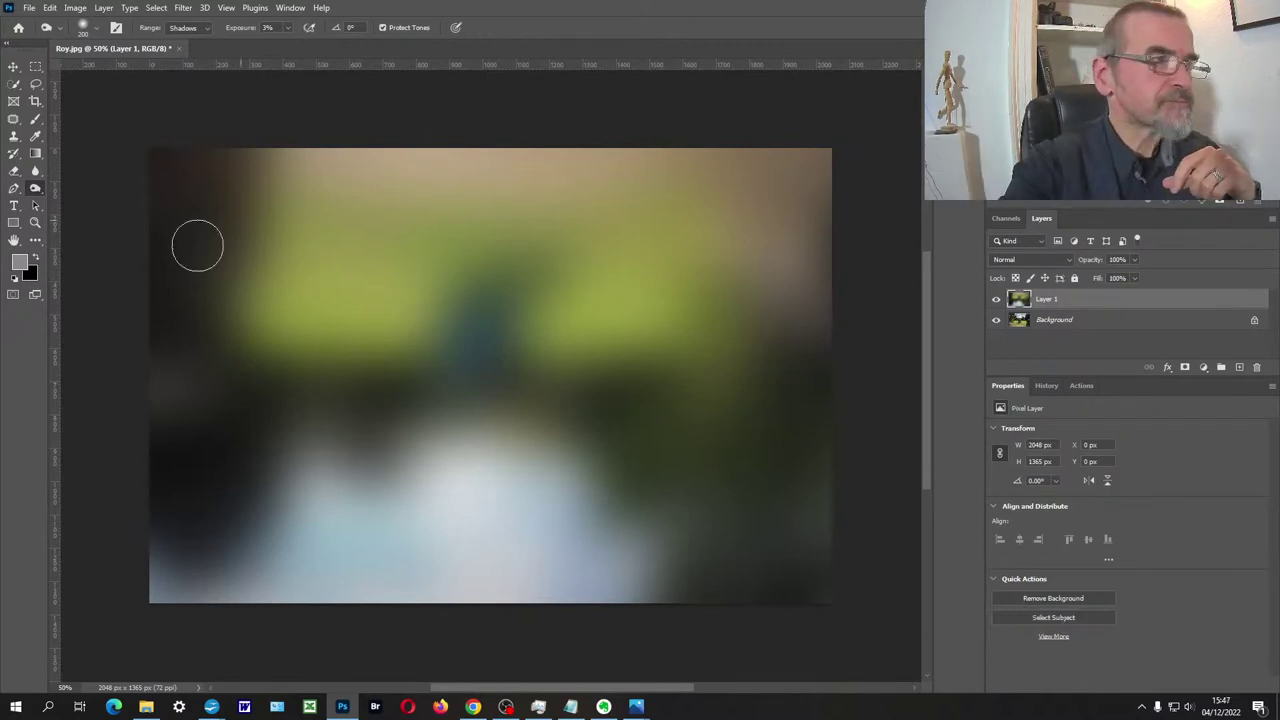
{"action": "left_click", "coordinate": [24, 262]}
{"action": "left_click_drag", "start_coordinate": [711, 509], "coordinate": [555, 409]}
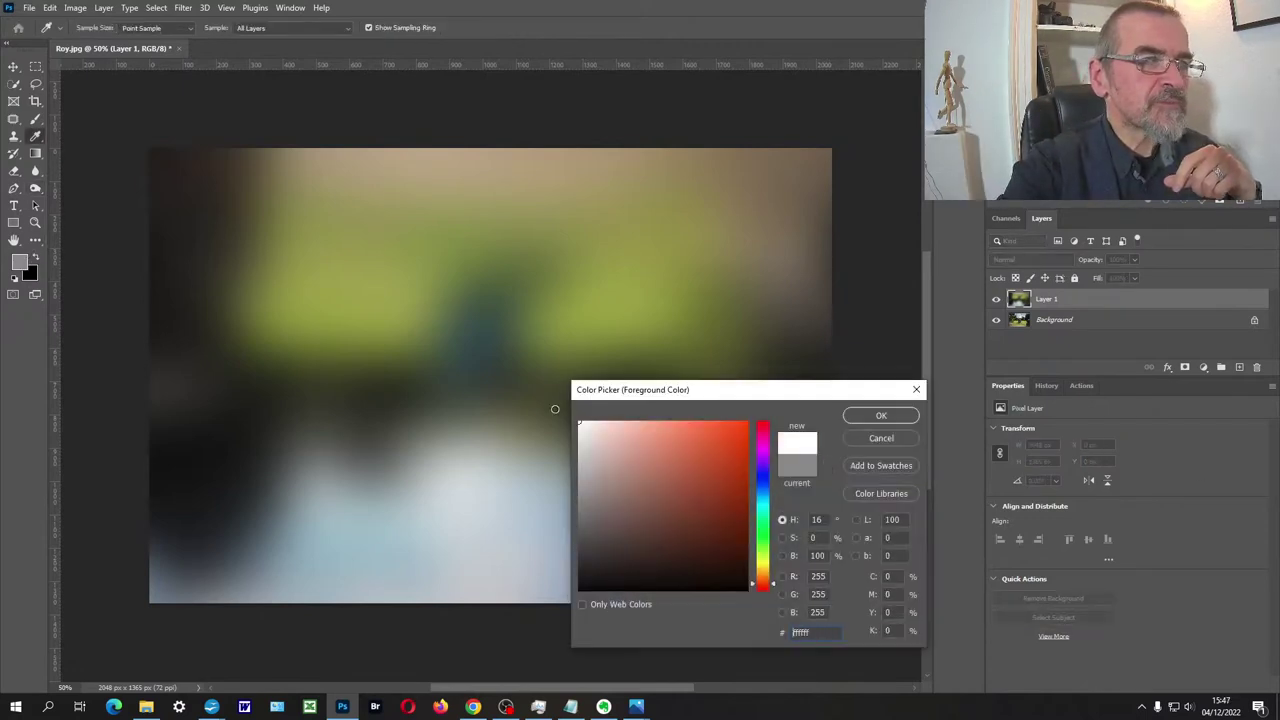
{"action": "left_click", "coordinate": [881, 416]}
{"action": "left_click_drag", "start_coordinate": [36, 119], "coordinate": [80, 132]}
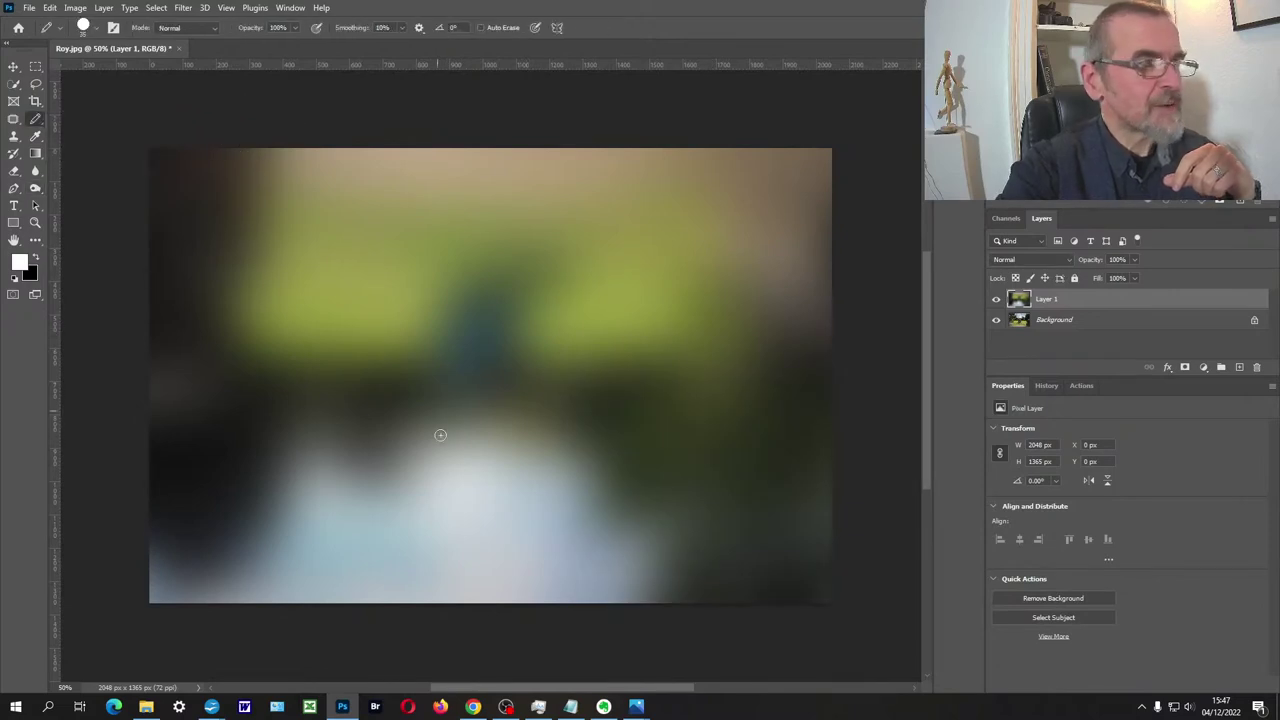
- Circle the bright lower area and the two green patches of the blurred layer, and undo the strokes
{"action": "mouse_move", "coordinate": [488, 385]}
{"action": "left_mouse_down"}
{"action": "mouse_move", "coordinate": [209, 432]}
{"action": "mouse_move", "coordinate": [545, 359]}
{"action": "mouse_move", "coordinate": [263, 365]}
{"action": "left_mouse_up"}
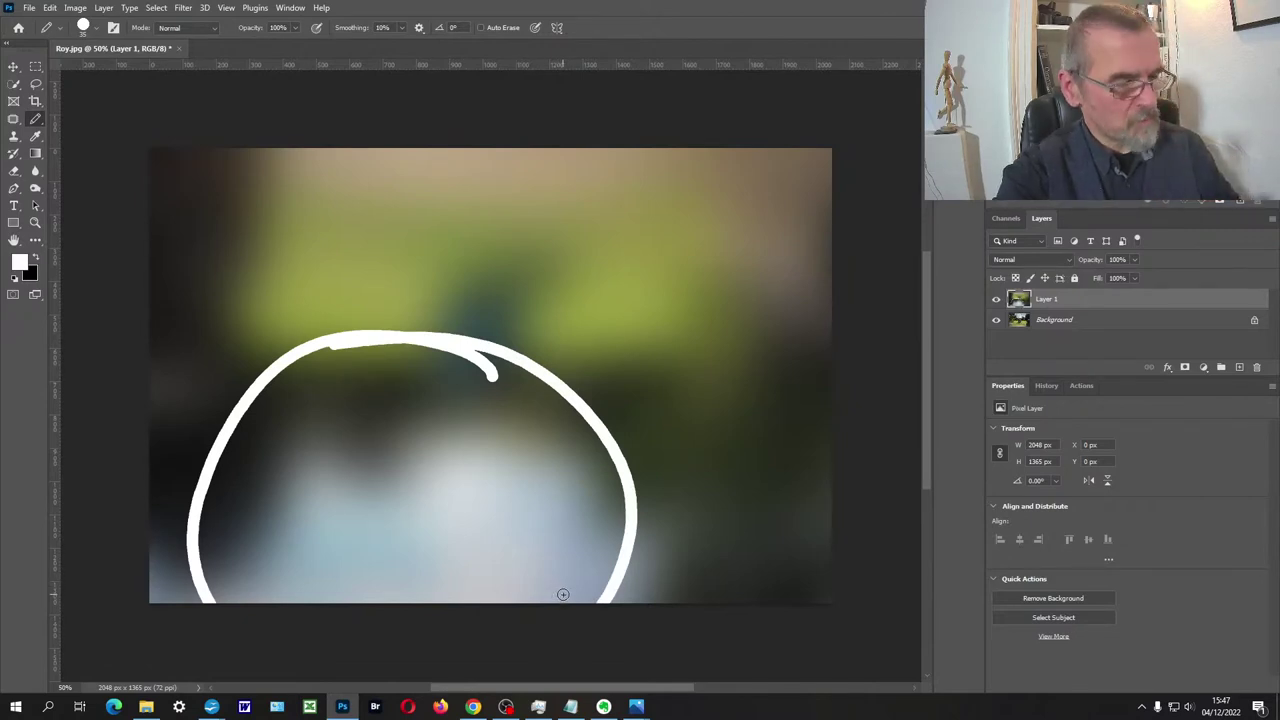
{"action": "key", "text": "ctrl+z"}
{"action": "mouse_move", "coordinate": [648, 231]}
{"action": "left_mouse_down"}
{"action": "mouse_move", "coordinate": [512, 377]}
{"action": "mouse_move", "coordinate": [729, 382]}
{"action": "mouse_move", "coordinate": [640, 212]}
{"action": "left_mouse_up"}
{"action": "mouse_move", "coordinate": [434, 206]}
{"action": "left_mouse_down"}
{"action": "mouse_move", "coordinate": [250, 226]}
{"action": "mouse_move", "coordinate": [507, 245]}
{"action": "mouse_move", "coordinate": [436, 207]}
{"action": "left_mouse_up"}
{"action": "mouse_move", "coordinate": [228, 437]}
{"action": "left_mouse_down"}
{"action": "mouse_move", "coordinate": [637, 408]}
{"action": "mouse_move", "coordinate": [769, 627]}
{"action": "mouse_move", "coordinate": [230, 629]}
{"action": "mouse_move", "coordinate": [169, 485]}
{"action": "mouse_move", "coordinate": [340, 420]}
{"action": "left_mouse_up"}
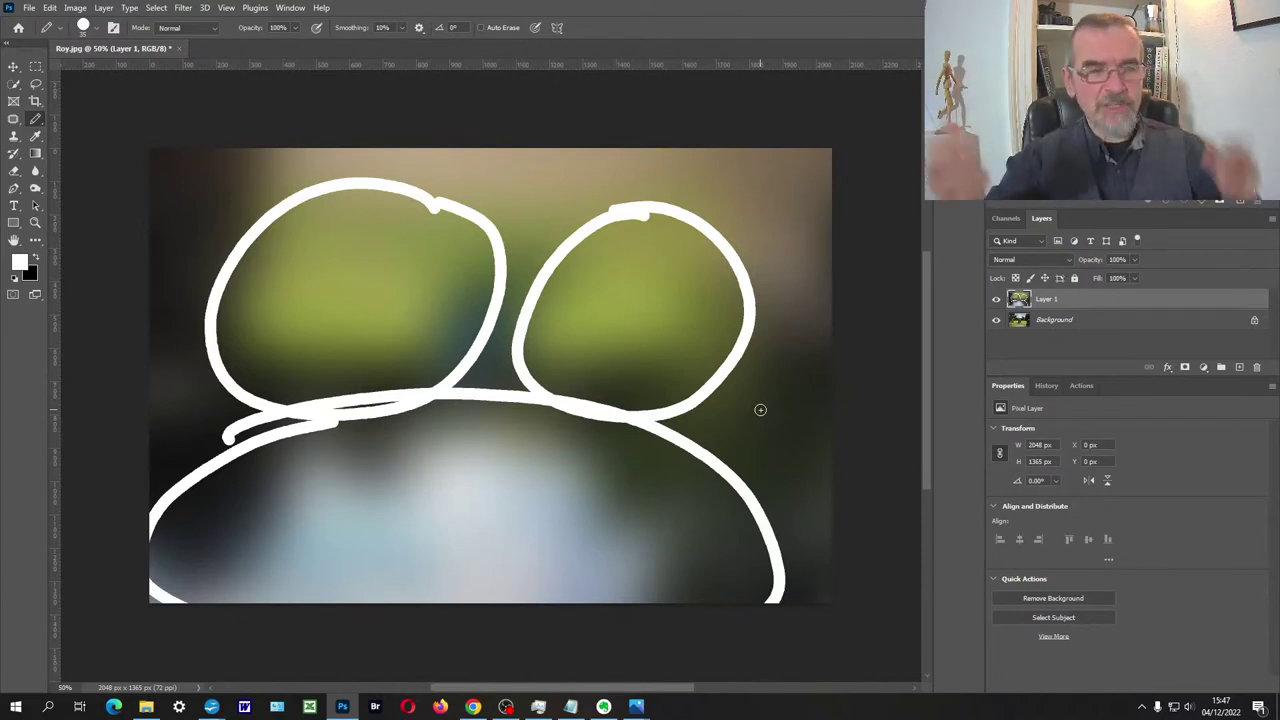
{"action": "key", "text": "ctrl+z"}
{"action": "key", "text": "ctrl+z"}
{"action": "key", "text": "ctrl+z"}
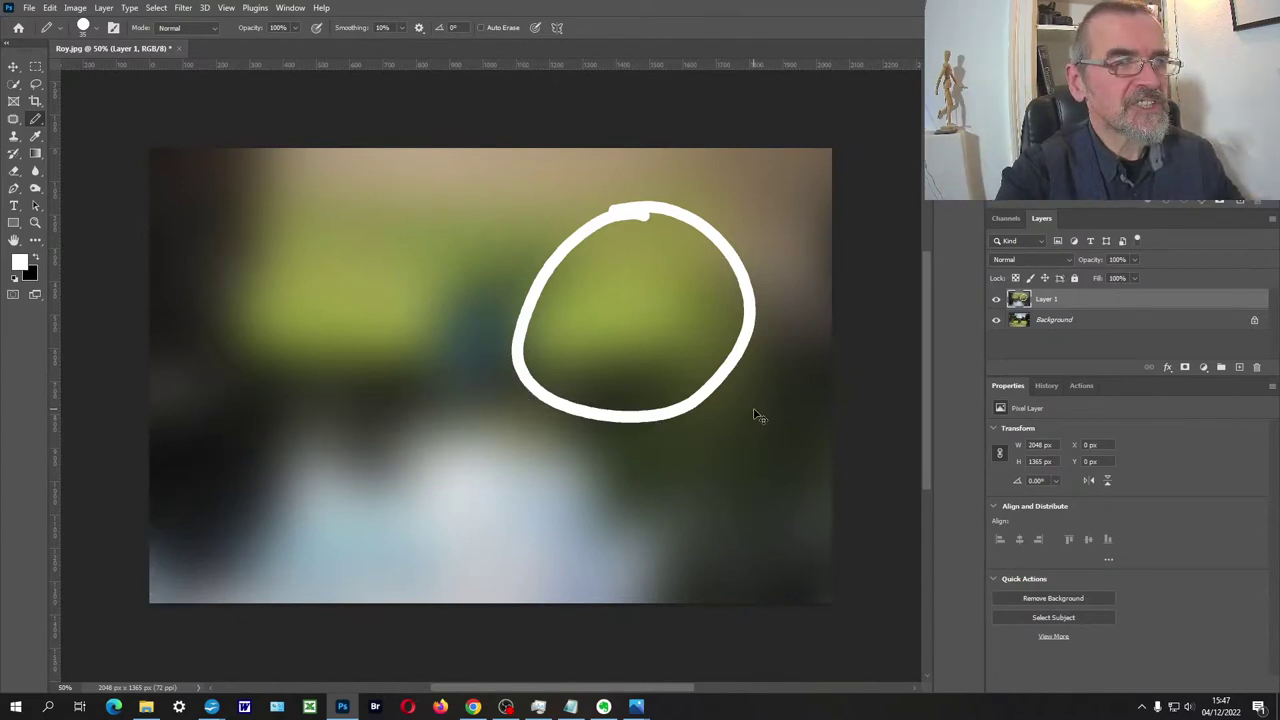
- Outline the dark areas at both sides and the blue shape in the middle, and undo the outlines
{"action": "mouse_move", "coordinate": [244, 160]}
{"action": "left_mouse_down"}
{"action": "mouse_move", "coordinate": [214, 232]}
{"action": "mouse_move", "coordinate": [269, 315]}
{"action": "mouse_move", "coordinate": [271, 450]}
{"action": "mouse_move", "coordinate": [103, 518]}
{"action": "left_mouse_up"}
{"action": "mouse_move", "coordinate": [839, 328]}
{"action": "left_mouse_down"}
{"action": "mouse_move", "coordinate": [630, 382]}
{"action": "mouse_move", "coordinate": [574, 443]}
{"action": "mouse_move", "coordinate": [846, 569]}
{"action": "left_mouse_up"}
{"action": "mouse_move", "coordinate": [534, 364]}
{"action": "left_mouse_down"}
{"action": "mouse_move", "coordinate": [531, 315]}
{"action": "mouse_move", "coordinate": [472, 249]}
{"action": "mouse_move", "coordinate": [431, 336]}
{"action": "mouse_move", "coordinate": [382, 373]}
{"action": "mouse_move", "coordinate": [493, 404]}
{"action": "mouse_move", "coordinate": [539, 385]}
{"action": "left_mouse_up"}
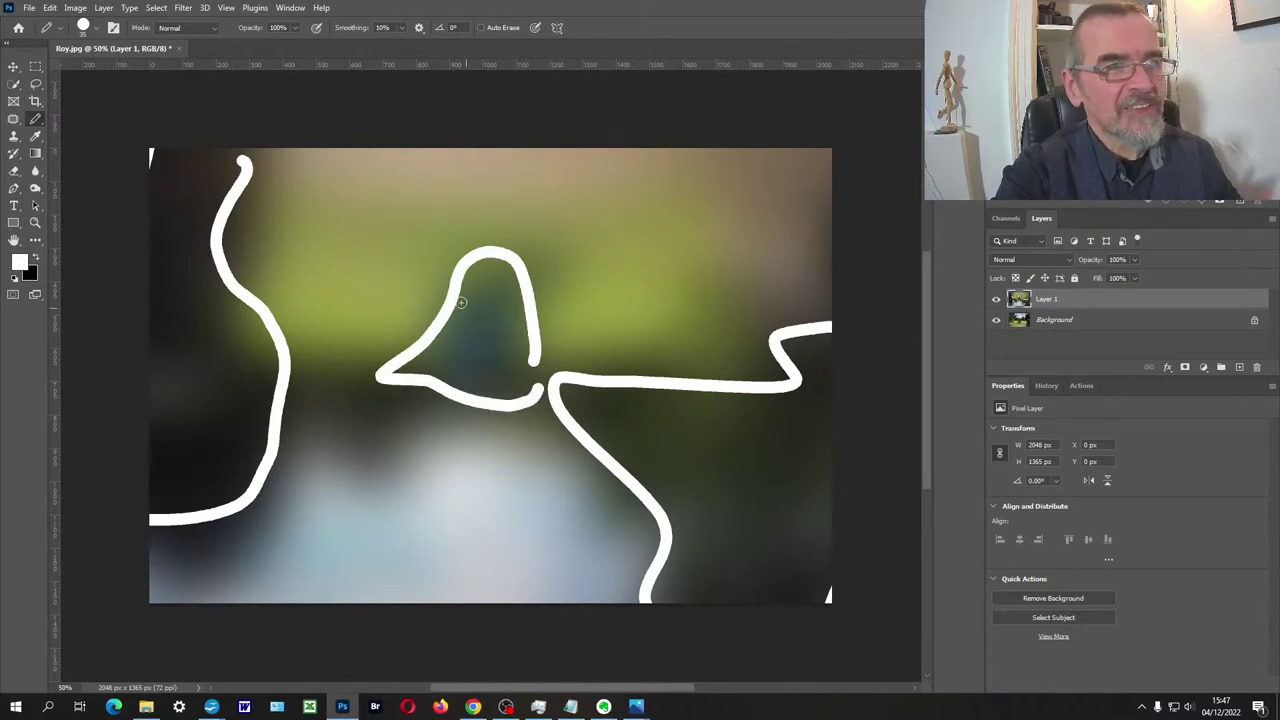
{"action": "key", "text": "ctrl+z"}
{"action": "key", "text": "ctrl+z"}
{"action": "key", "text": "ctrl+z"}
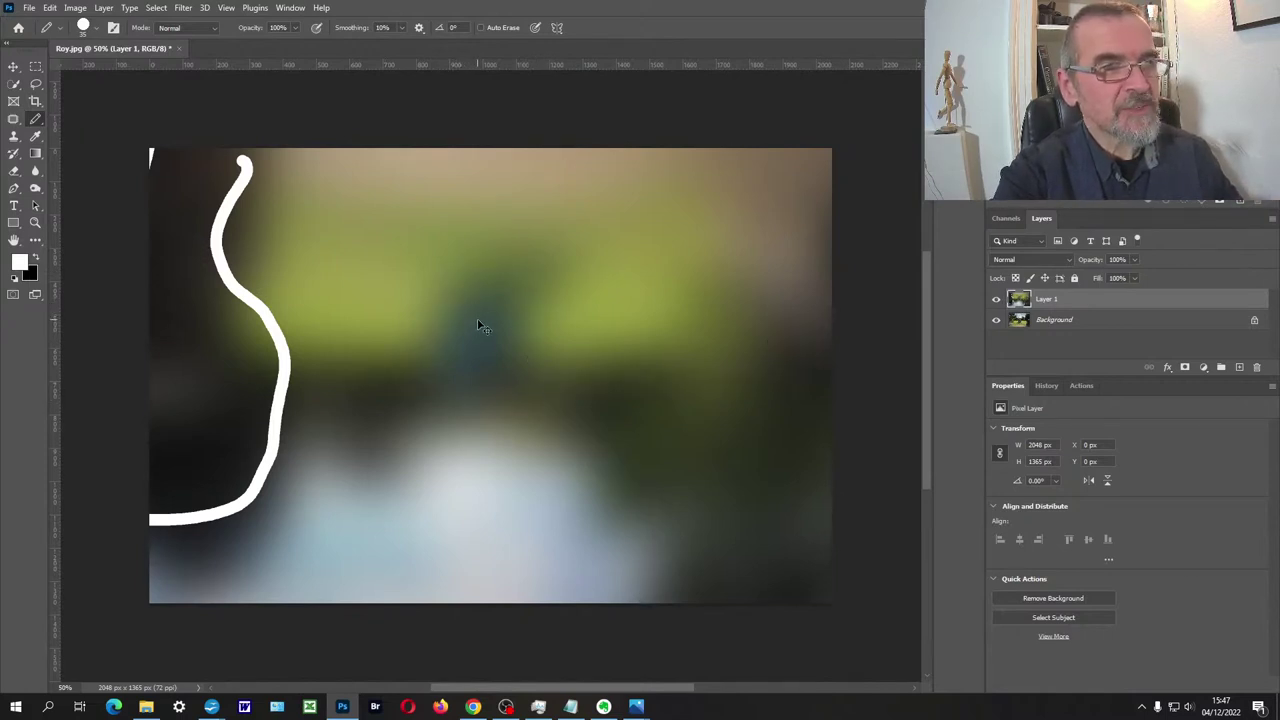
- Circle the two green patches and the pale sky area of the blurred layer with white Pencil strokes
{"action": "mouse_move", "coordinate": [365, 228]}
{"action": "left_mouse_down"}
{"action": "mouse_move", "coordinate": [306, 383]}
{"action": "mouse_move", "coordinate": [372, 240]}
{"action": "left_mouse_up"}
{"action": "left_click_drag", "start_coordinate": [648, 230], "coordinate": [553, 375]}
{"action": "left_click_drag", "start_coordinate": [737, 243], "coordinate": [540, 385]}
{"action": "mouse_move", "coordinate": [606, 508]}
{"action": "left_mouse_down"}
{"action": "mouse_move", "coordinate": [259, 440]}
{"action": "mouse_move", "coordinate": [183, 592]}
{"action": "mouse_move", "coordinate": [562, 622]}
{"action": "mouse_move", "coordinate": [606, 510]}
{"action": "left_mouse_up"}
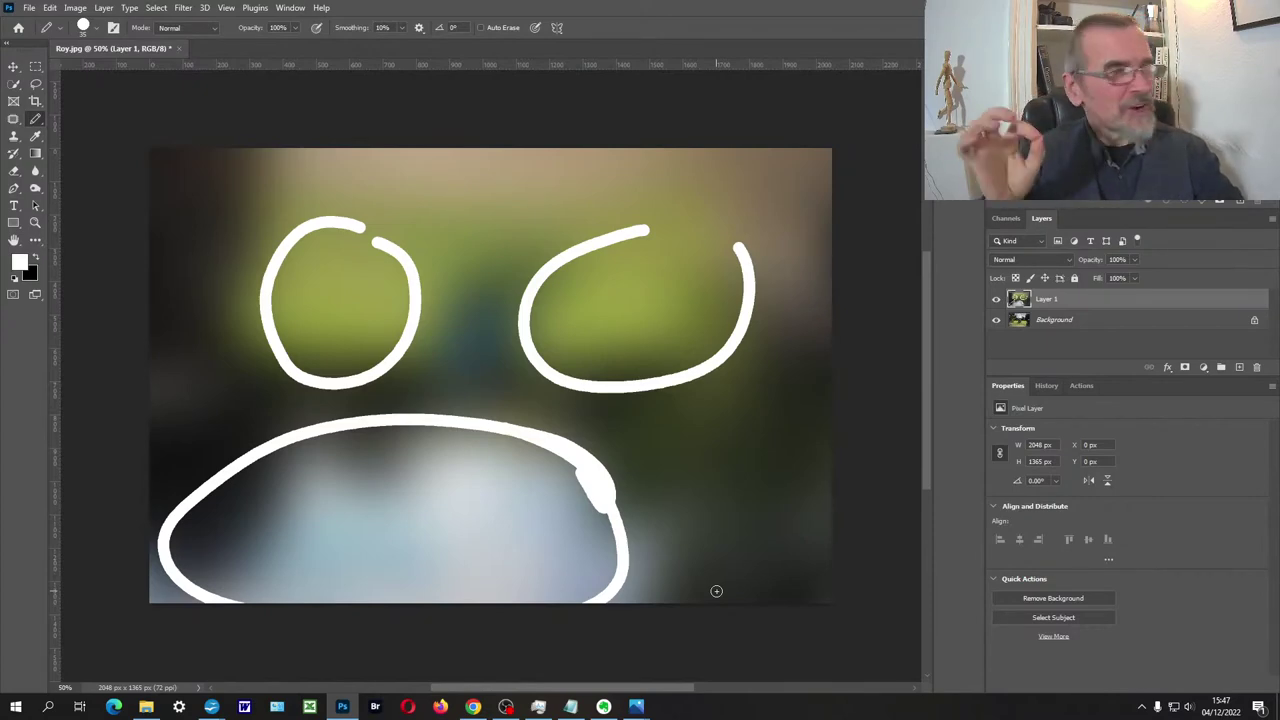
- Hide the blurred layer and inspect the sculpture's head up close before returning to the whole photo
{"action": "left_click", "coordinate": [995, 300]}
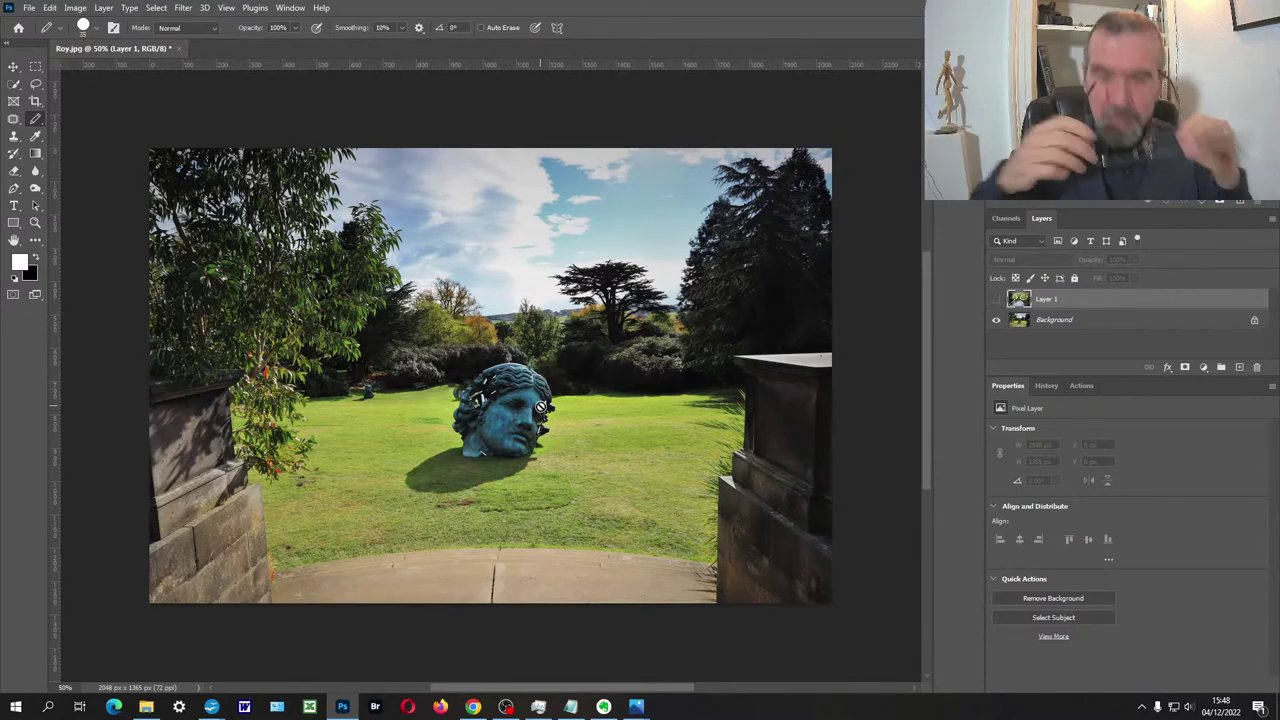
{"action": "left_click", "coordinate": [35, 222]}
{"action": "left_click_drag", "start_coordinate": [530, 428], "coordinate": [530, 428]}
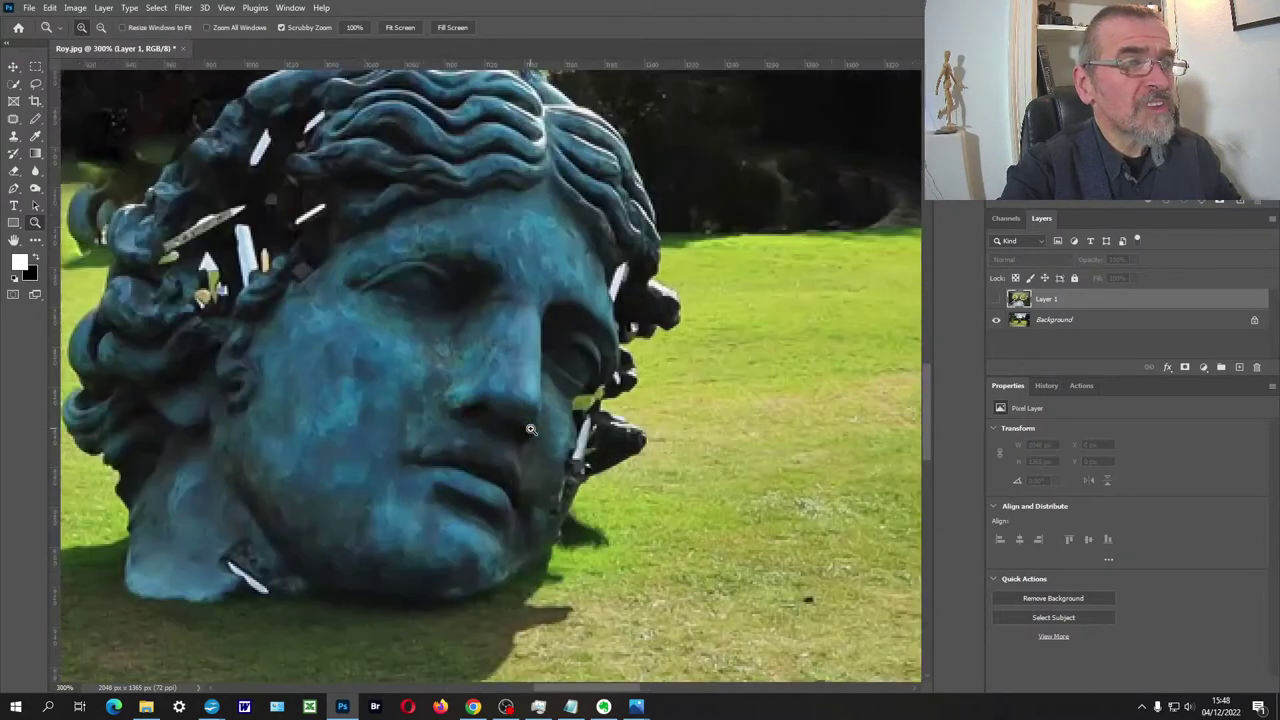
{"action": "left_click", "coordinate": [253, 325], "text": "alt"}
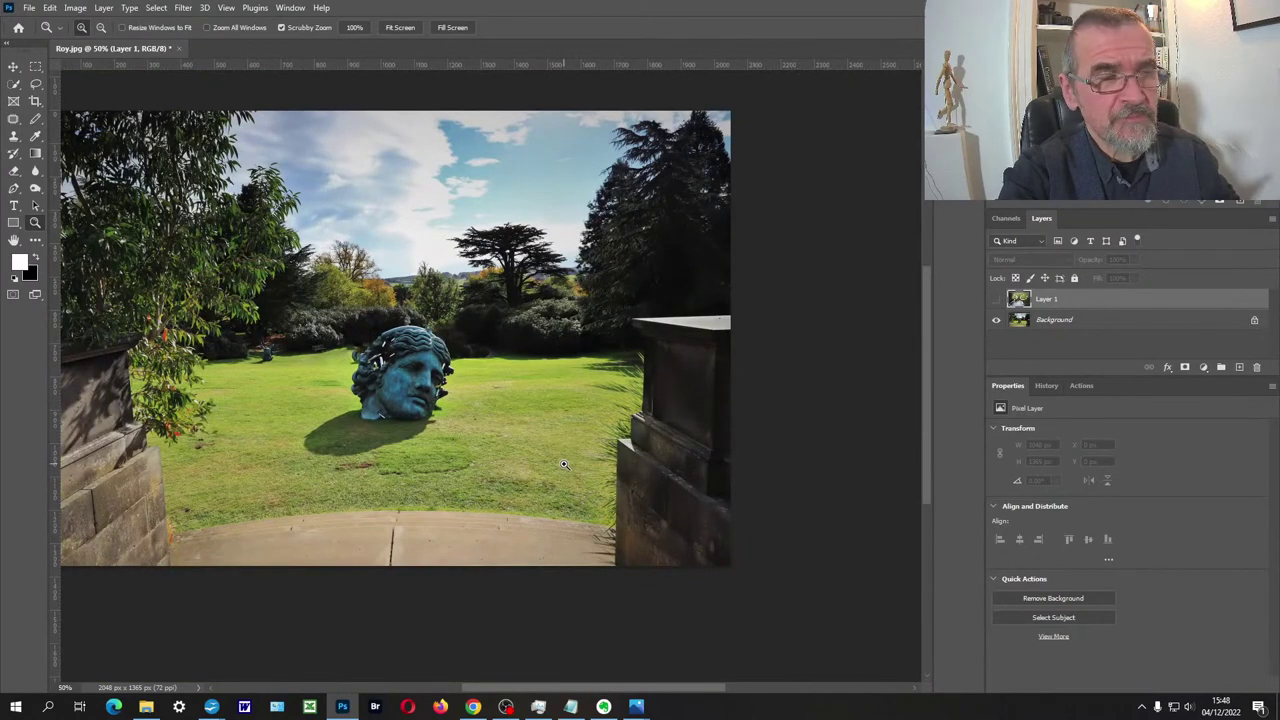
{"action": "left_click_drag", "start_coordinate": [432, 425], "coordinate": [487, 430]}
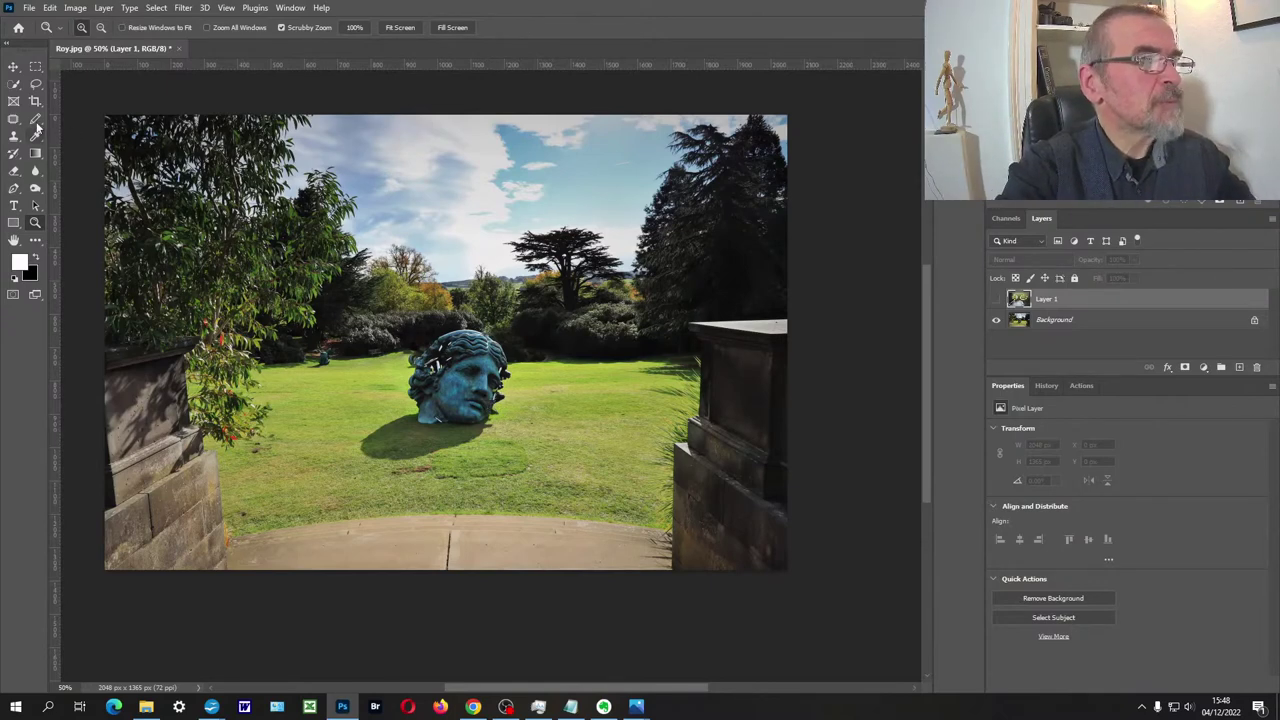
- Crop the photo slightly tighter to 1946 x 1297 px
{"action": "left_click_drag", "start_coordinate": [35, 101], "coordinate": [103, 100]}
{"action": "left_click", "coordinate": [90, 117]}
{"action": "key", "text": "Return"}
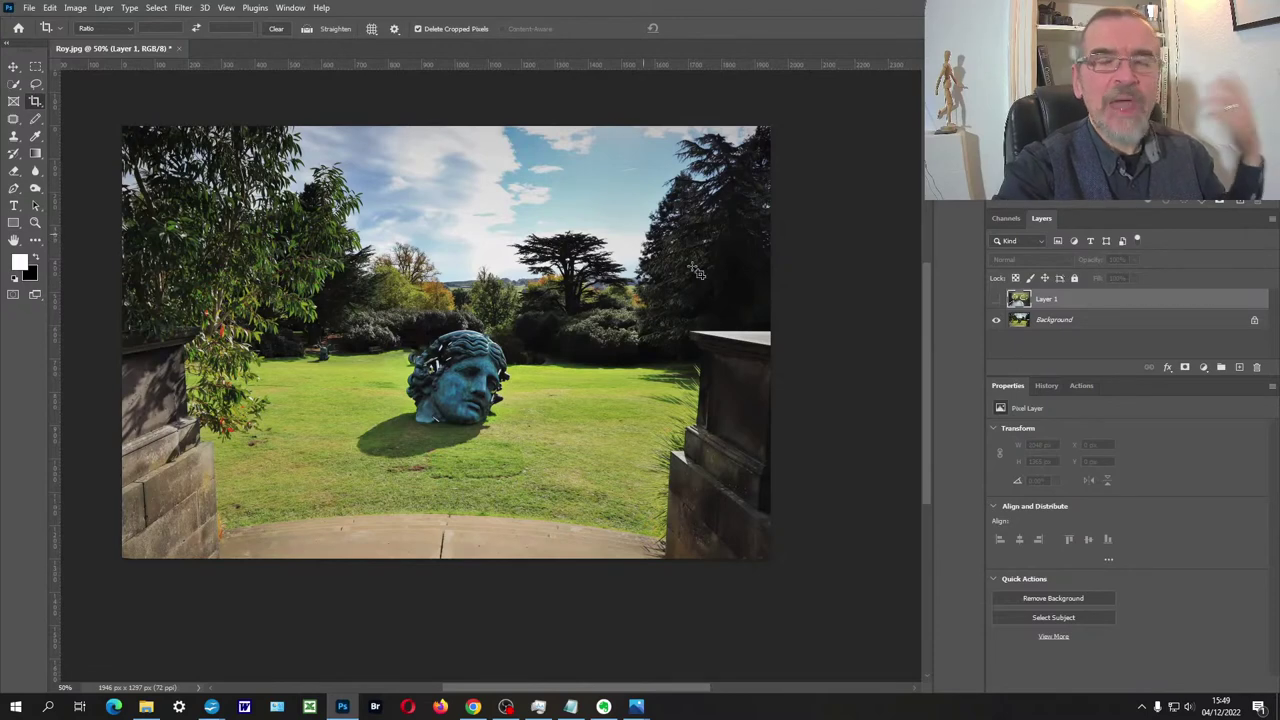
- Add a Curves adjustment layer that darkens the photo, lowering the white point and mapping input 157 to output 91
{"action": "left_click", "coordinate": [1202, 369]}
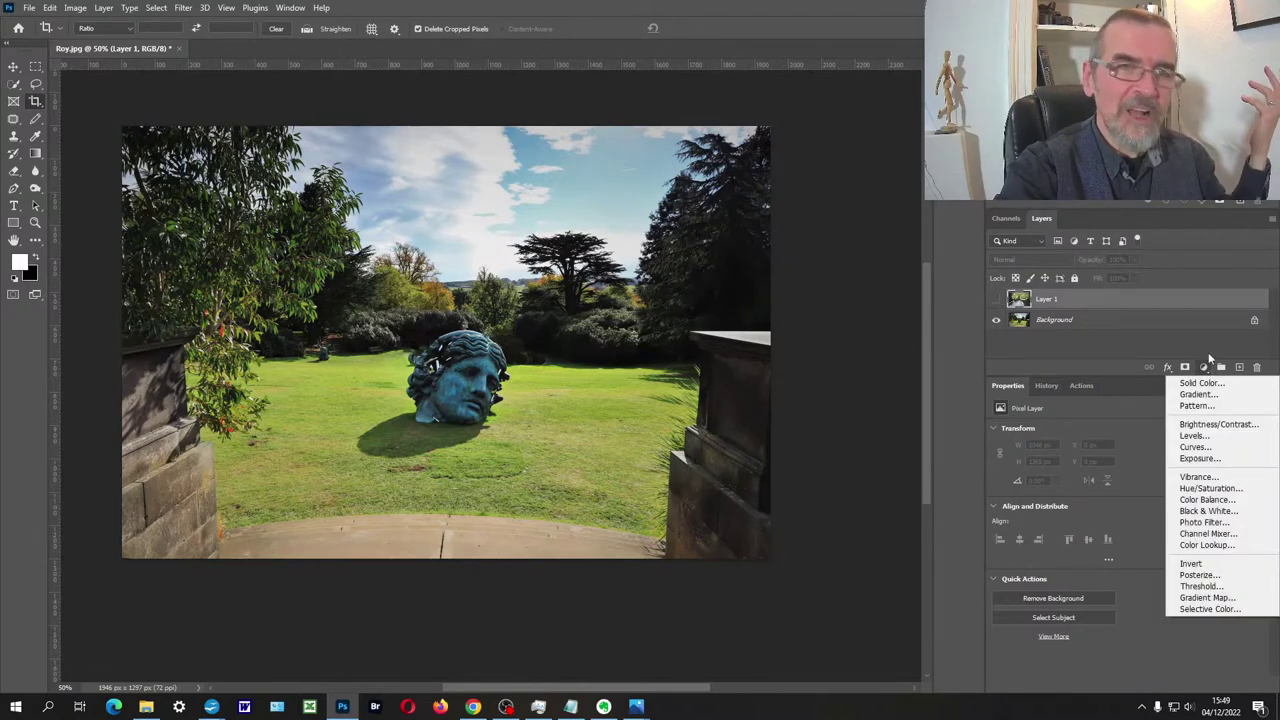
{"action": "left_click", "coordinate": [1224, 449]}
{"action": "left_click_drag", "start_coordinate": [1225, 463], "coordinate": [1232, 497]}
{"action": "left_click_drag", "start_coordinate": [1136, 570], "coordinate": [1160, 573]}
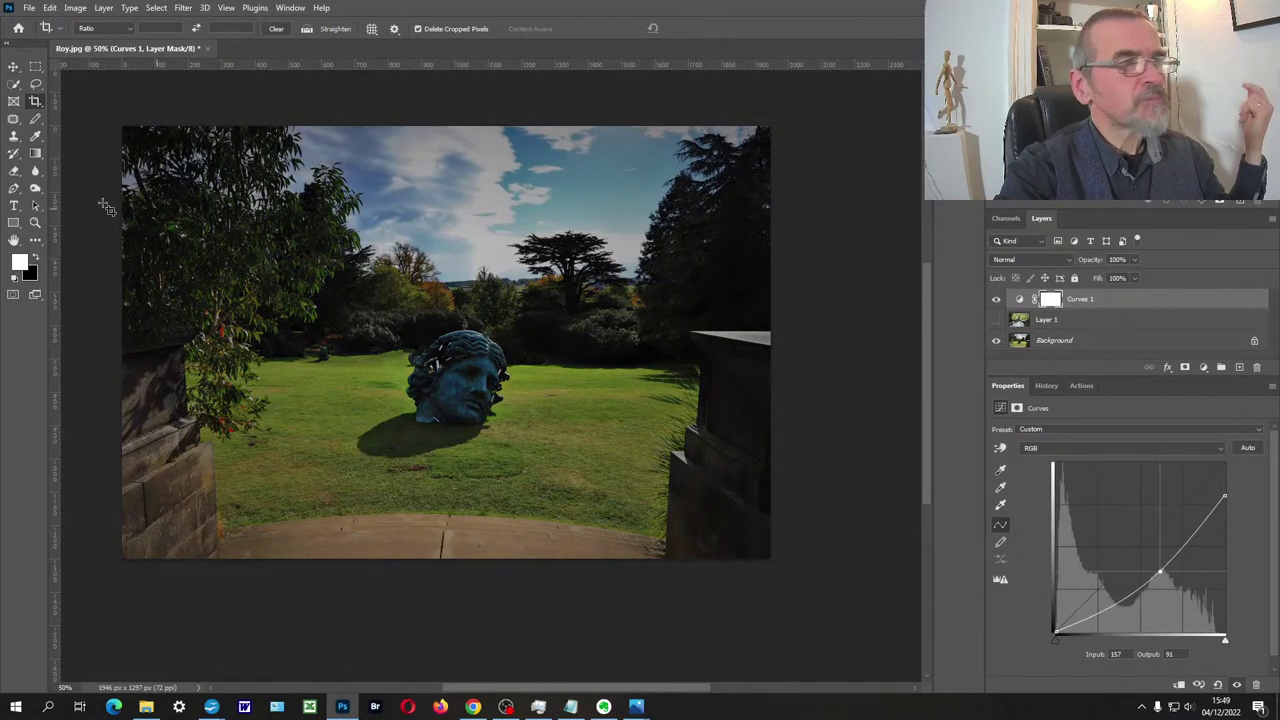
- Paint black on the Curves mask over the sculpture with a soft 600 px brush, and enlarge the brush to 1000 px
{"action": "left_click", "coordinate": [36, 120]}
{"action": "right_click", "coordinate": [37, 121]}
{"action": "left_click", "coordinate": [73, 127]}
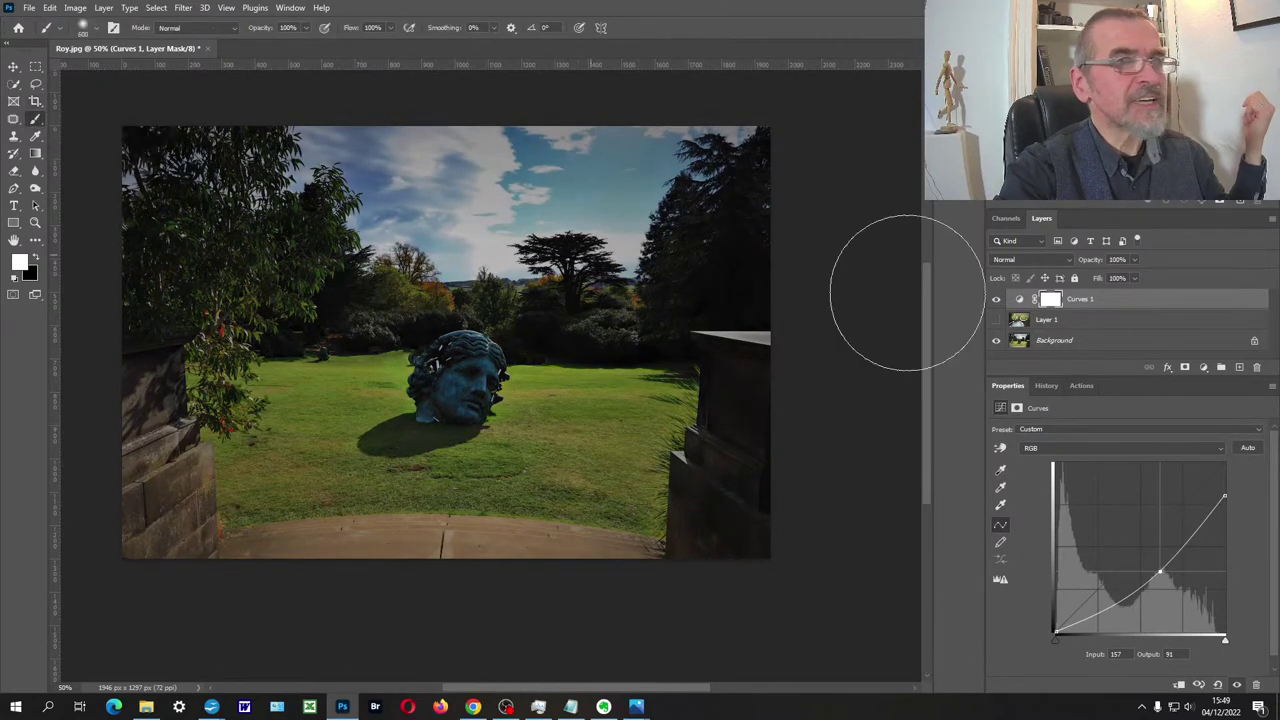
{"action": "left_click", "coordinate": [38, 257]}
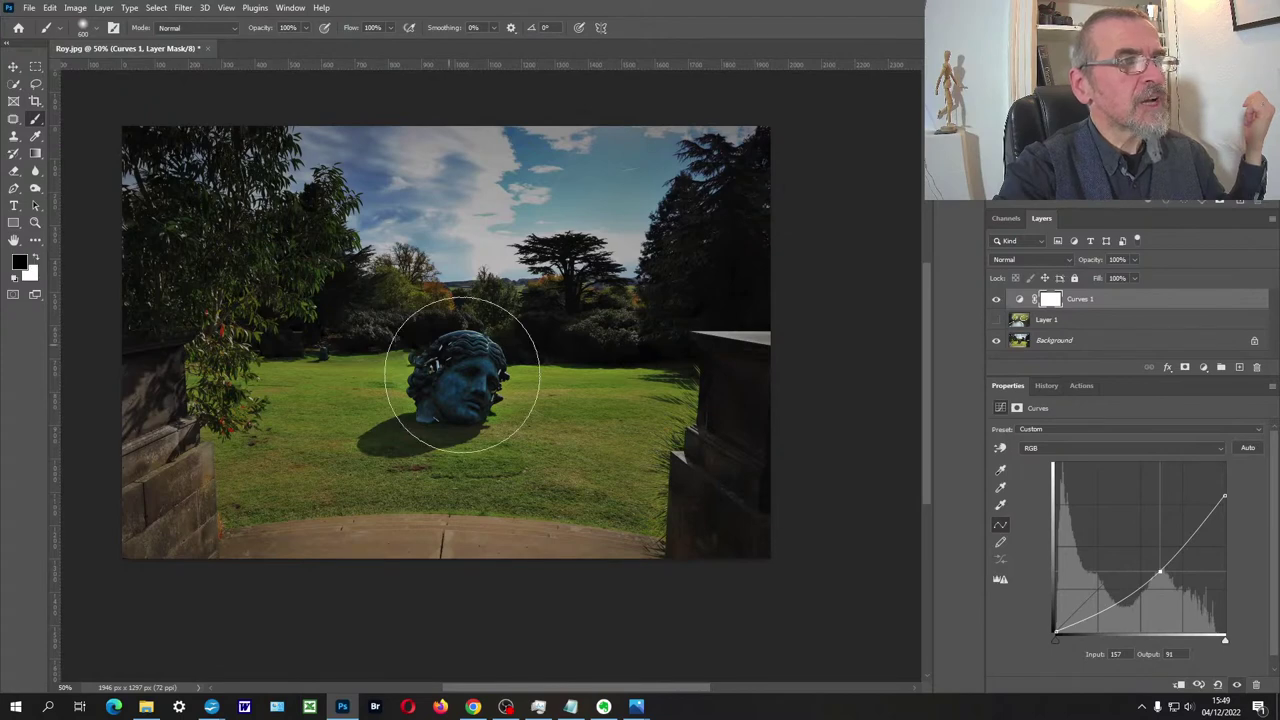
{"action": "left_click_drag", "start_coordinate": [457, 357], "coordinate": [471, 380]}
{"action": "key", "text": "bracketright"}
{"action": "key", "text": "bracketright"}
{"action": "key", "text": "bracketright"}
{"action": "key", "text": "bracketright"}
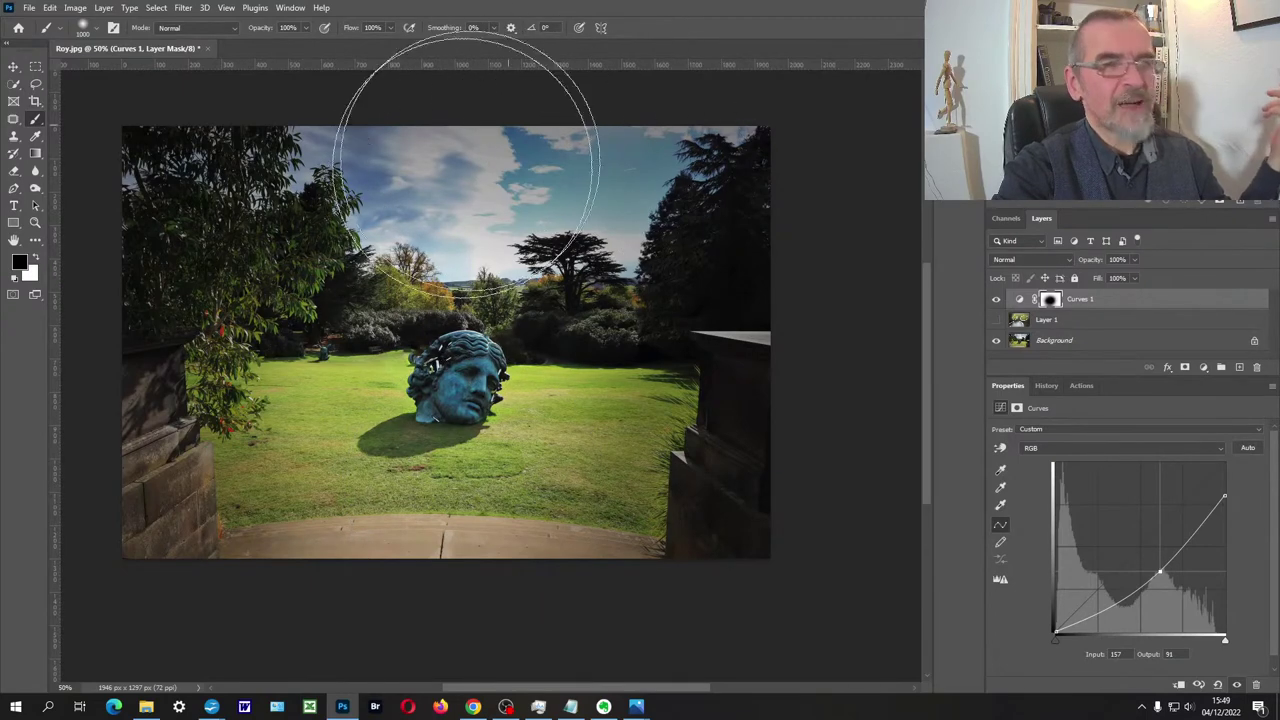
- Hide the Curves layer and duplicate the Background layer
{"action": "left_click", "coordinate": [998, 300]}
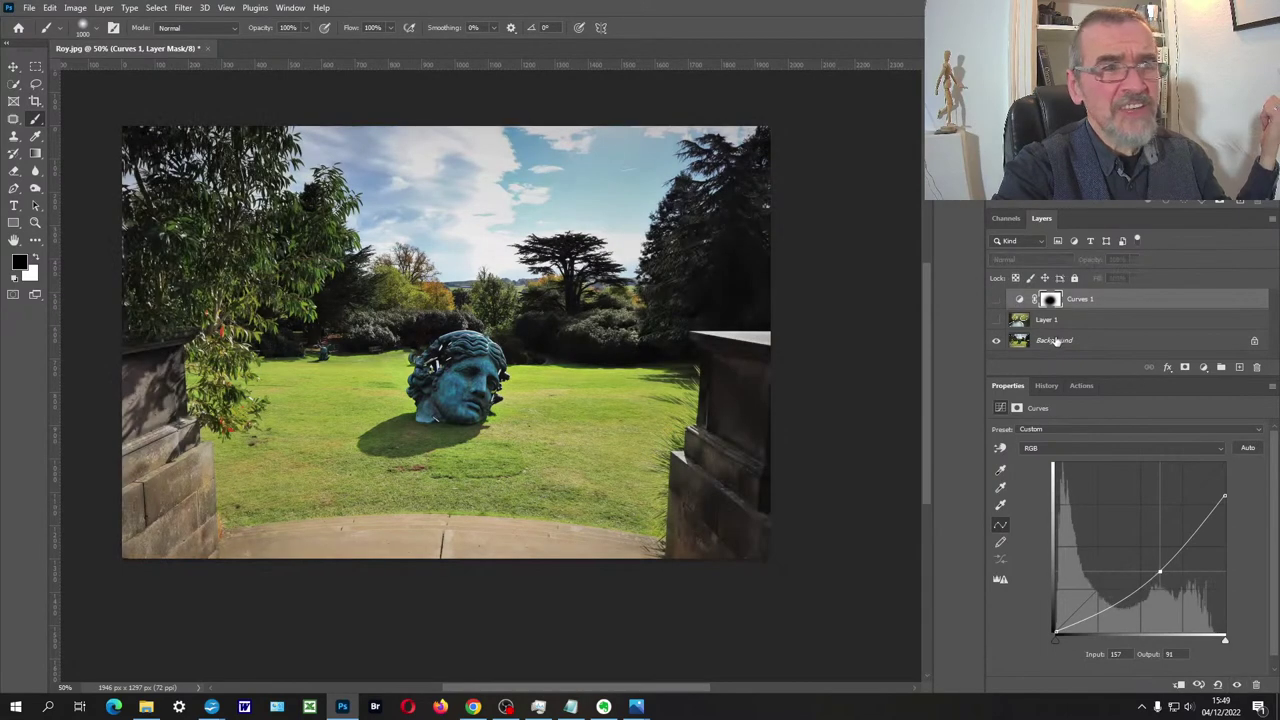
{"action": "left_click", "coordinate": [1060, 342]}
{"action": "key", "text": "ctrl+j"}
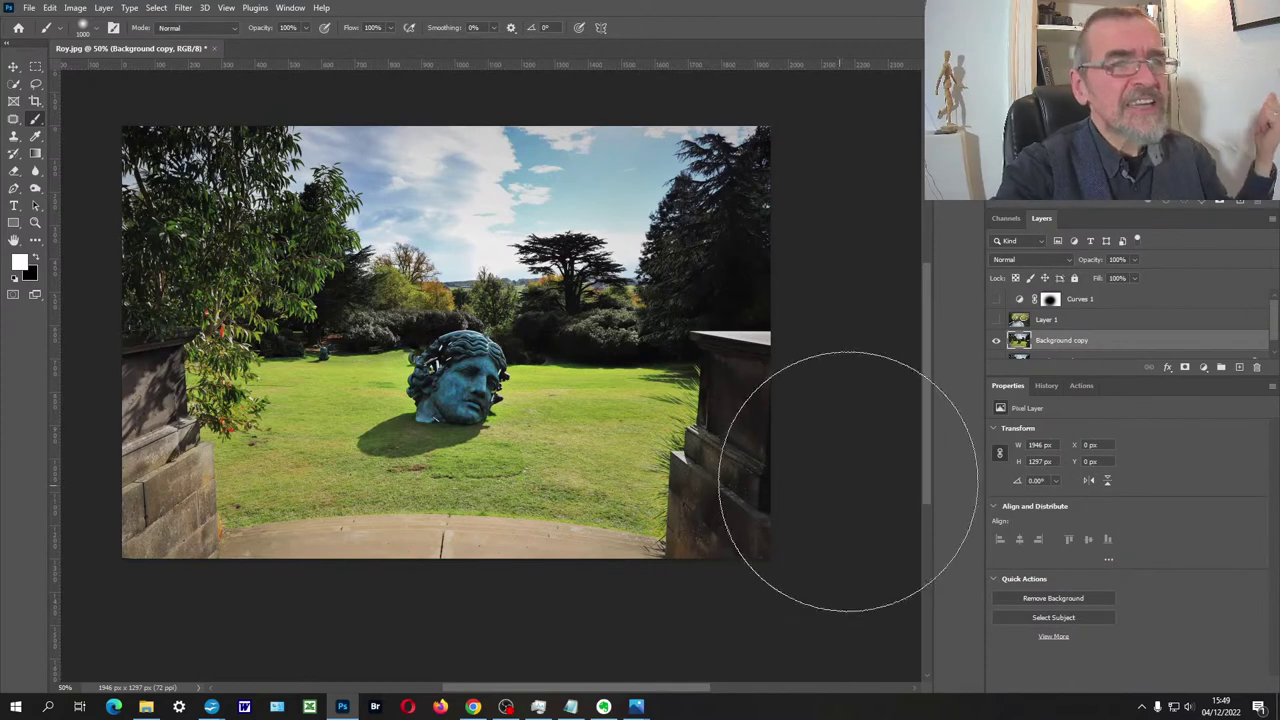
- Crop the photo to 1334 x 957 px, placing the sculpture near the left third and cutting off the left wall
{"action": "left_click", "coordinate": [35, 101]}
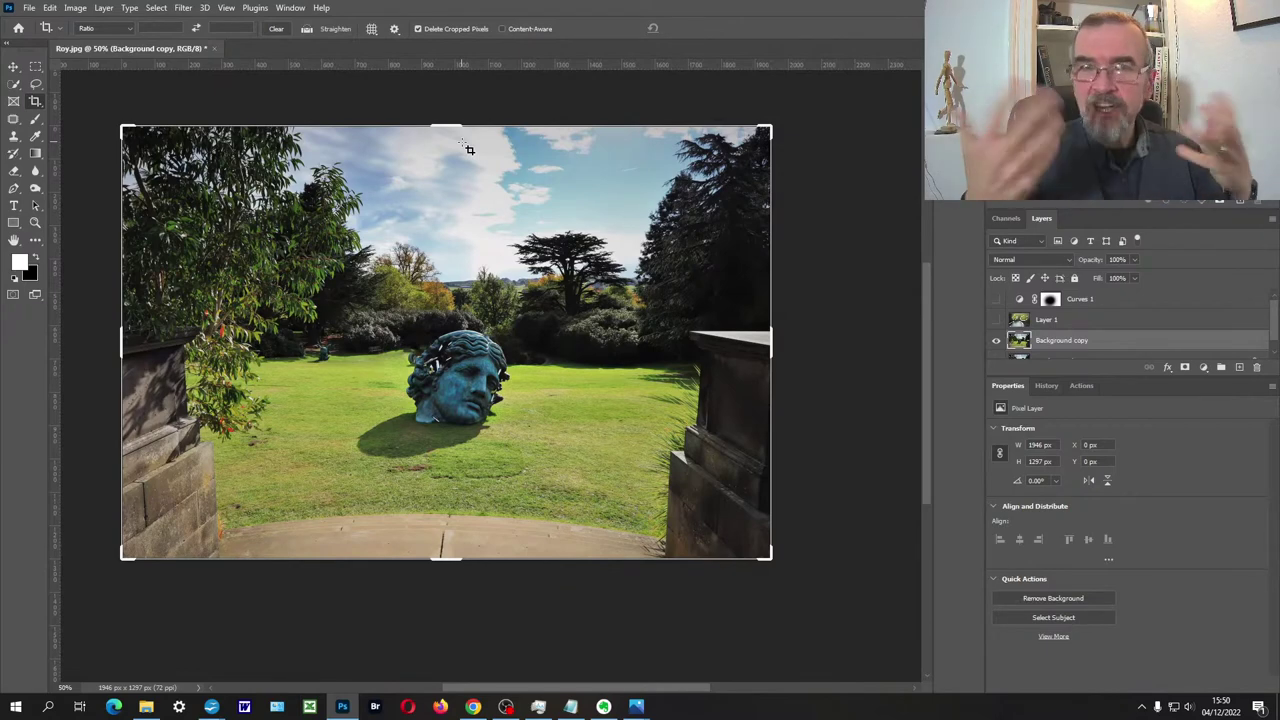
{"action": "left_click_drag", "start_coordinate": [119, 128], "coordinate": [133, 131]}
{"action": "left_click_drag", "start_coordinate": [167, 128], "coordinate": [204, 182]}
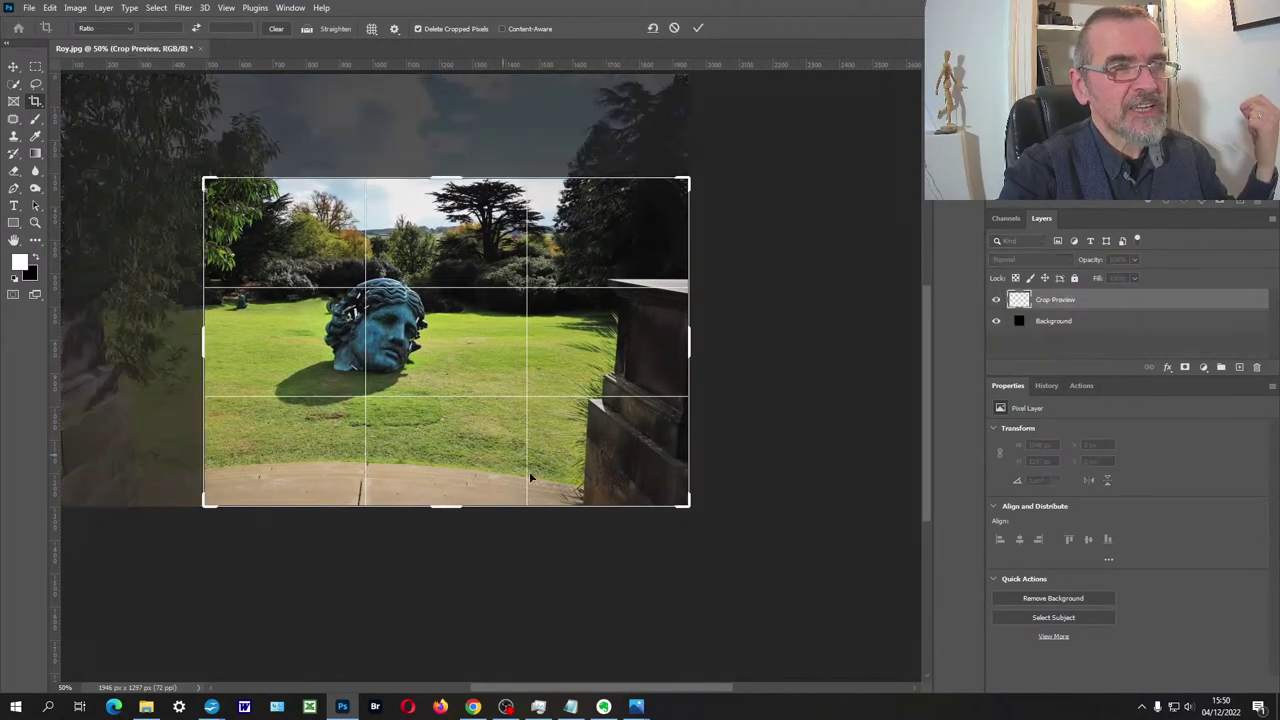
{"action": "mouse_move", "coordinate": [687, 505]}
{"action": "left_mouse_down"}
{"action": "mouse_move", "coordinate": [673, 480]}
{"action": "mouse_move", "coordinate": [645, 481]}
{"action": "mouse_move", "coordinate": [675, 502]}
{"action": "left_mouse_up"}
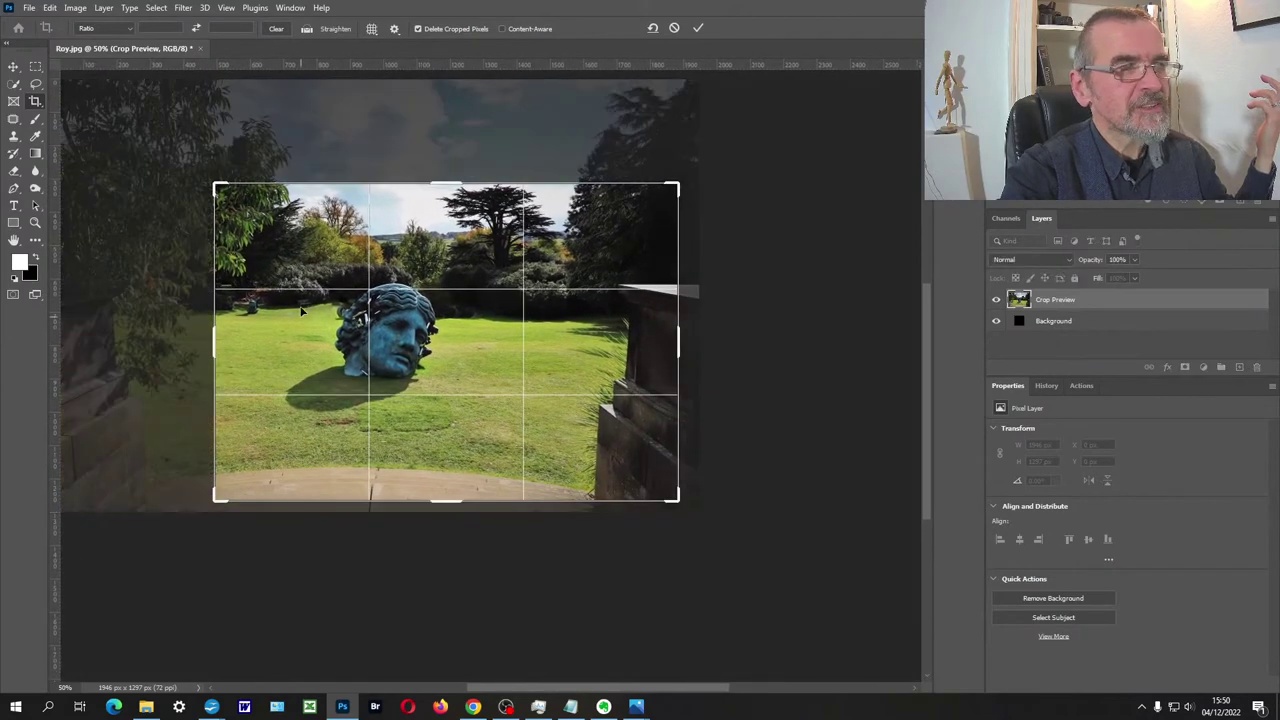
{"action": "left_click_drag", "start_coordinate": [219, 181], "coordinate": [226, 189]}
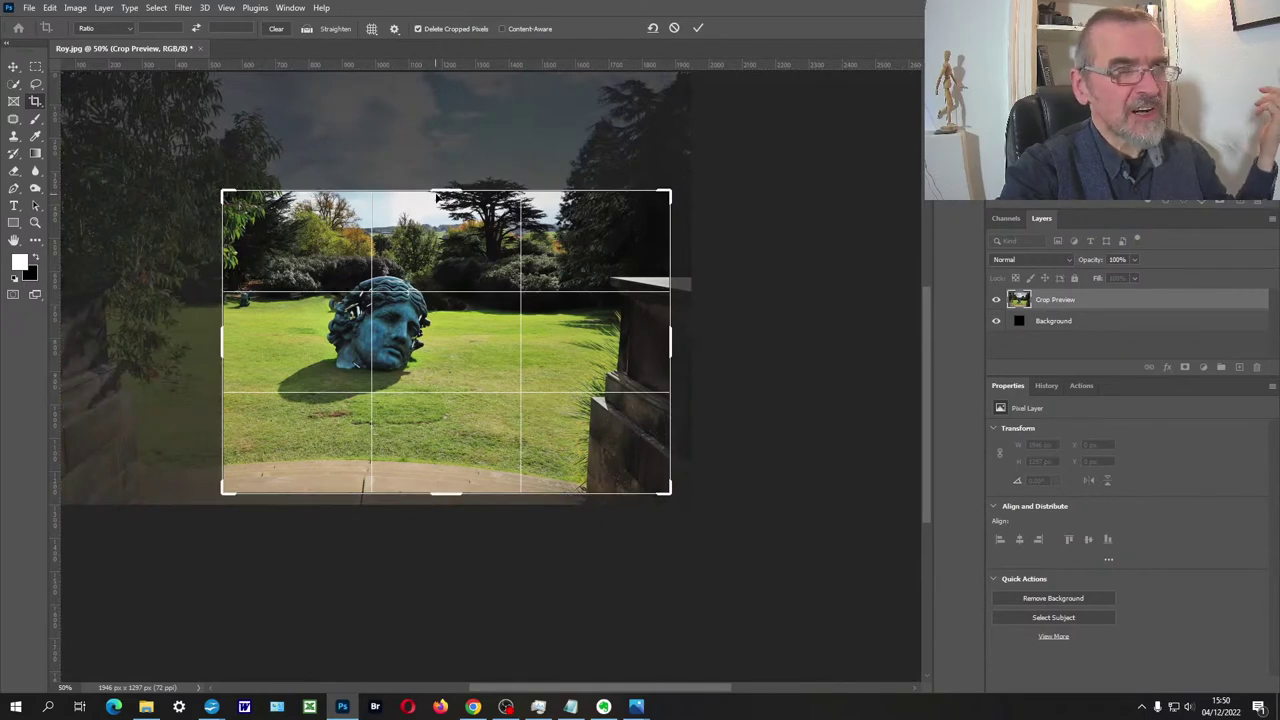
{"action": "left_click_drag", "start_coordinate": [444, 190], "coordinate": [471, 209]}
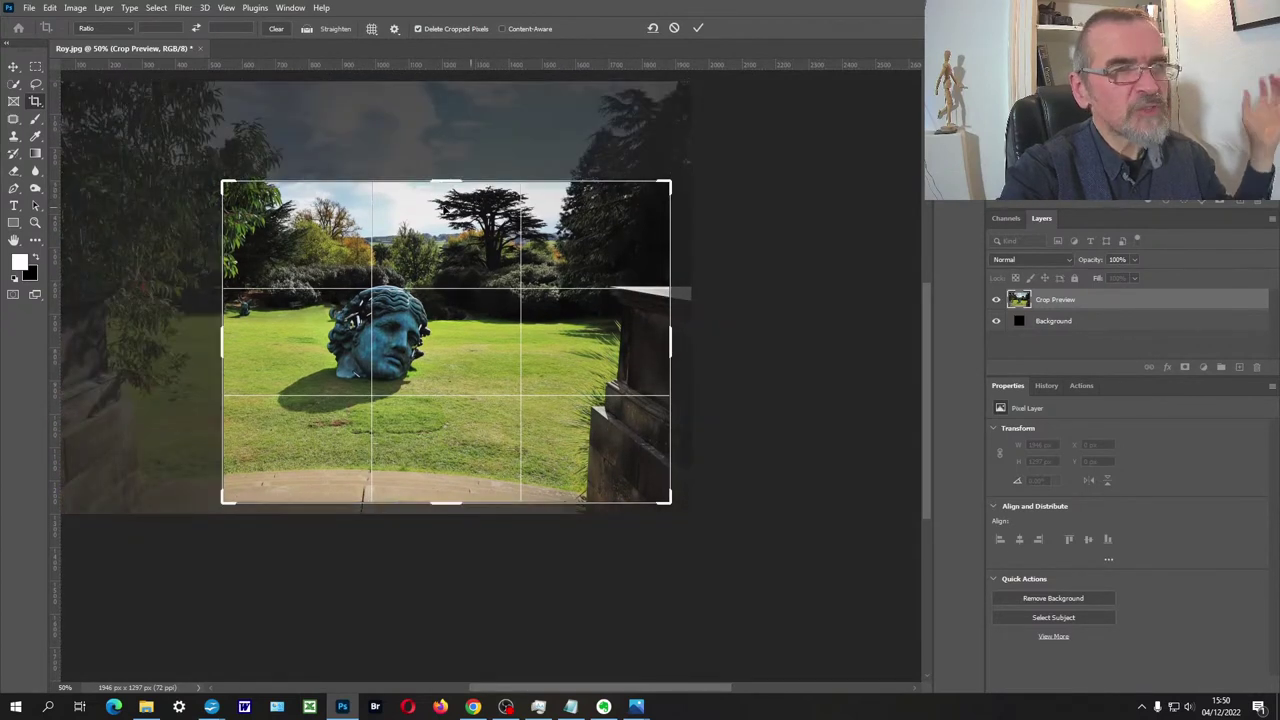
{"action": "left_click_drag", "start_coordinate": [667, 503], "coordinate": [669, 498]}
{"action": "mouse_move", "coordinate": [439, 504]}
{"action": "left_mouse_down"}
{"action": "mouse_move", "coordinate": [457, 493]}
{"action": "mouse_move", "coordinate": [438, 497]}
{"action": "left_mouse_up"}
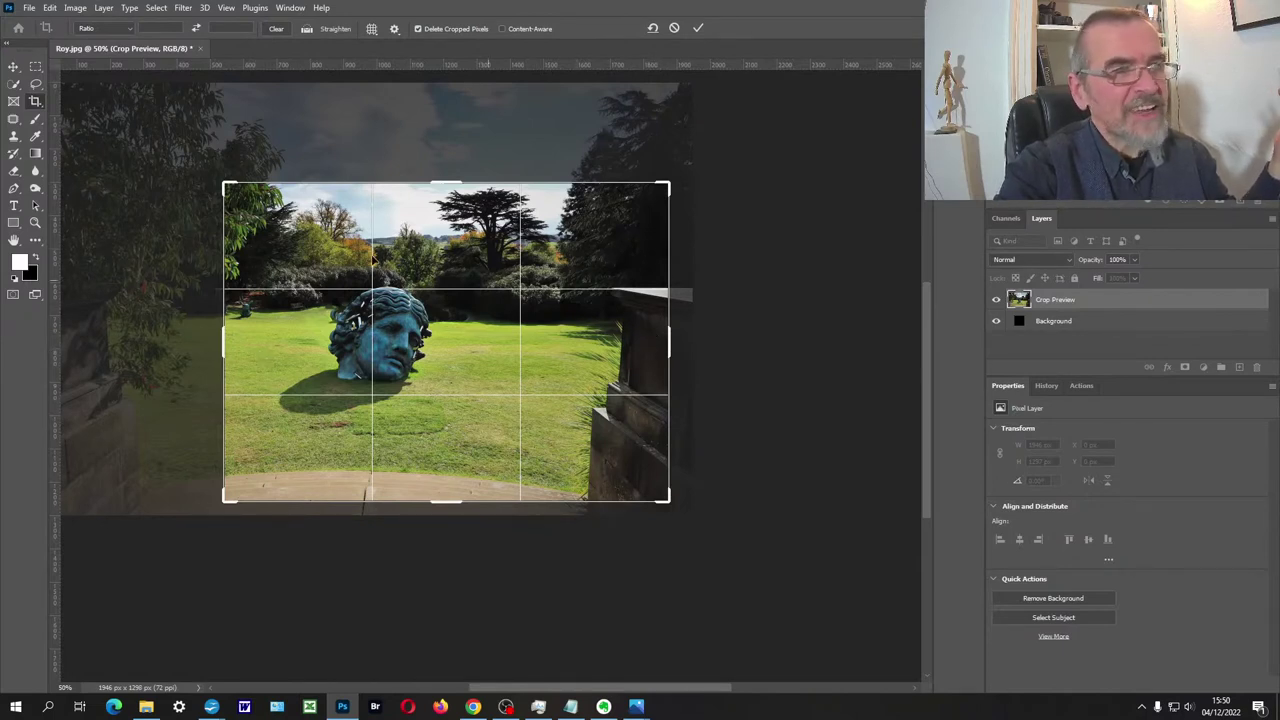
{"action": "key", "text": "Return"}
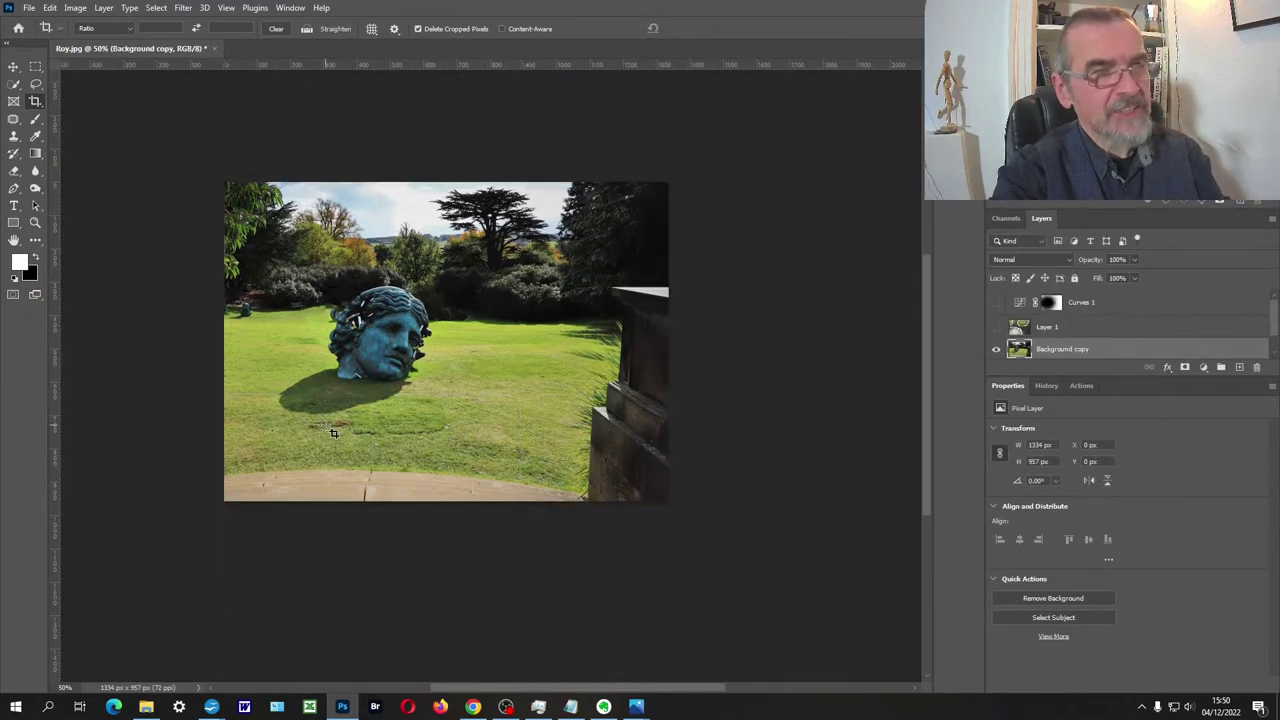
- Duplicate the Background copy layer of the cropped photo
{"action": "left_click", "coordinate": [35, 224]}
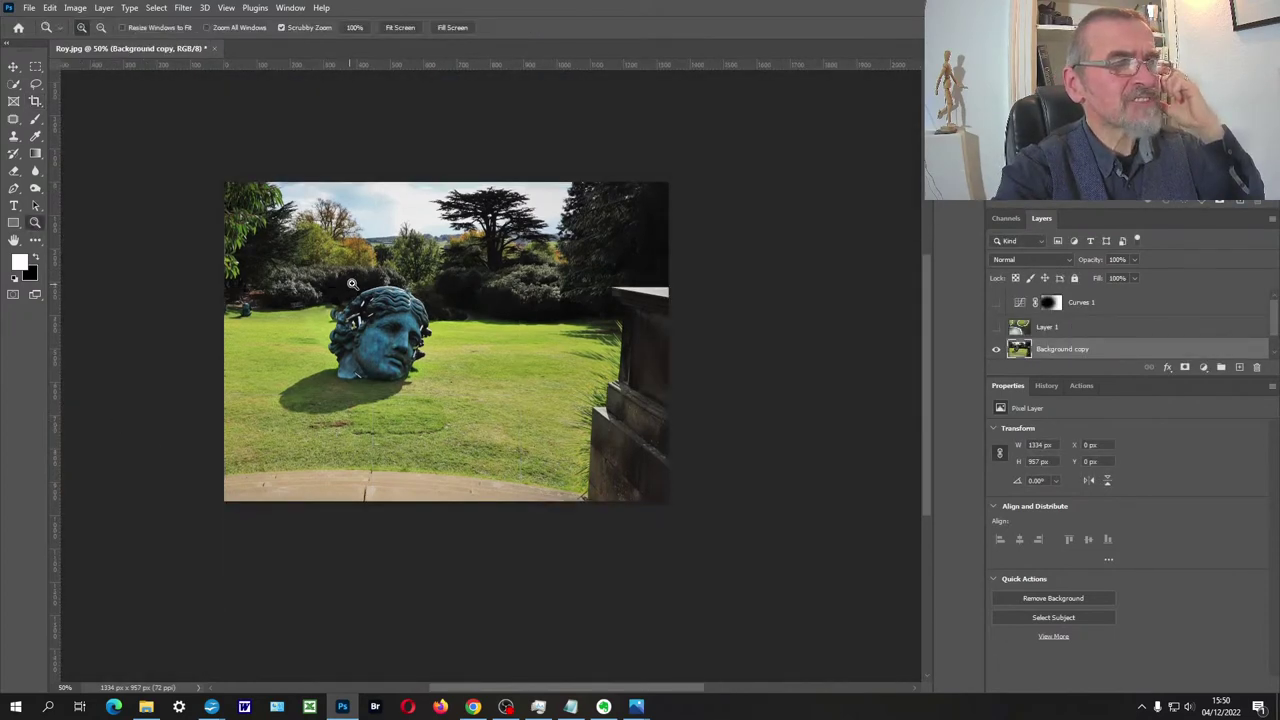
{"action": "left_click", "coordinate": [354, 285]}
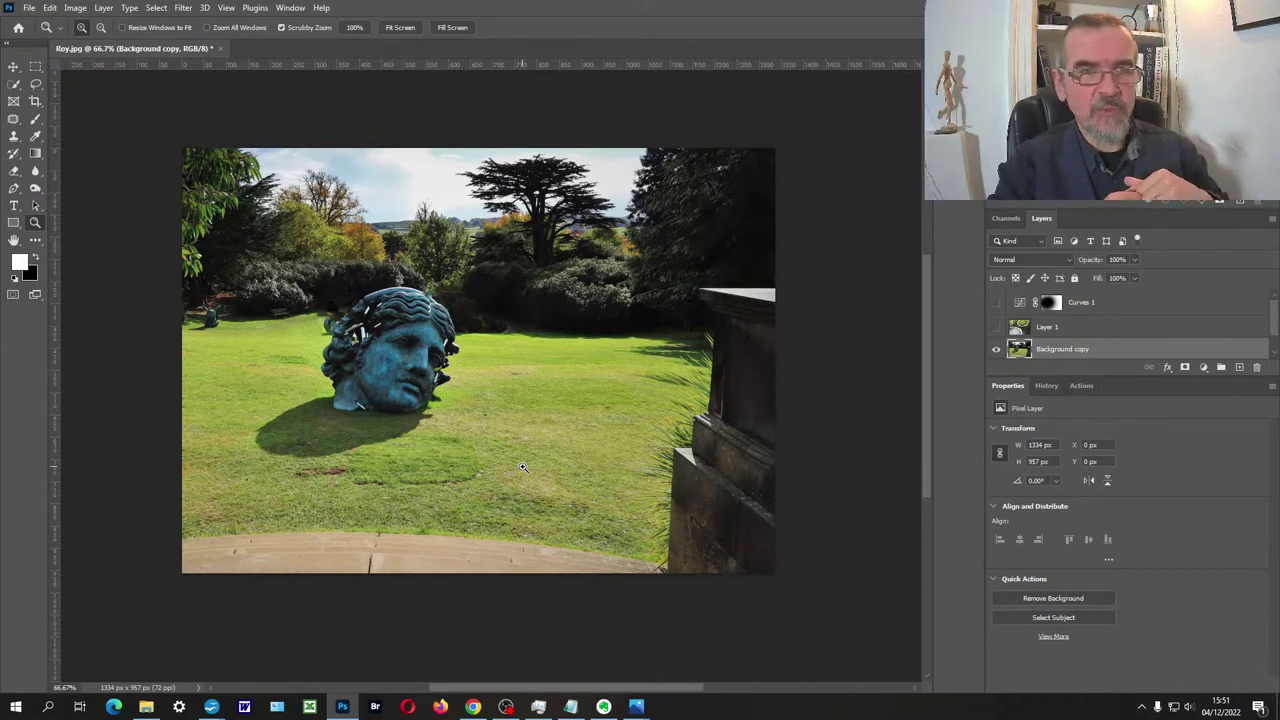
{"action": "key", "text": "ctrl+j"}
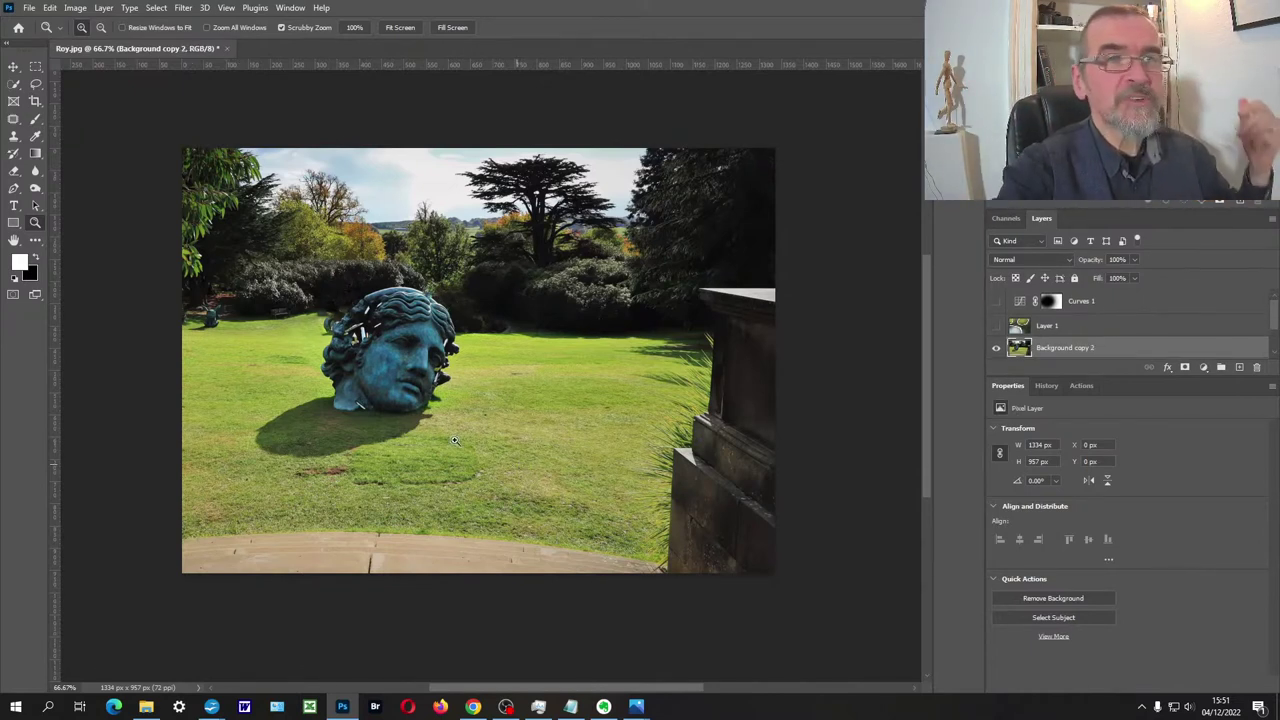
- Open the Background copy 2 layer in the Camera Raw Filter and set the Optics vignette to -77
{"action": "left_click", "coordinate": [184, 8]}
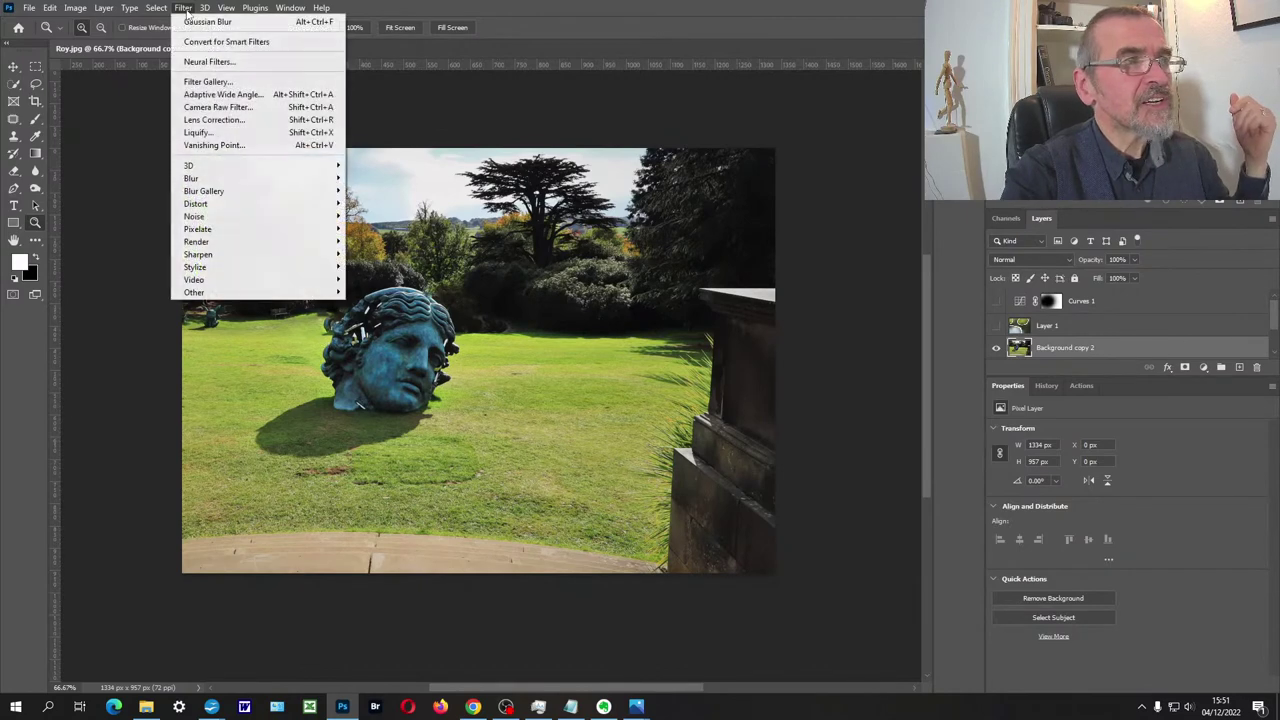
{"action": "left_click", "coordinate": [223, 108]}
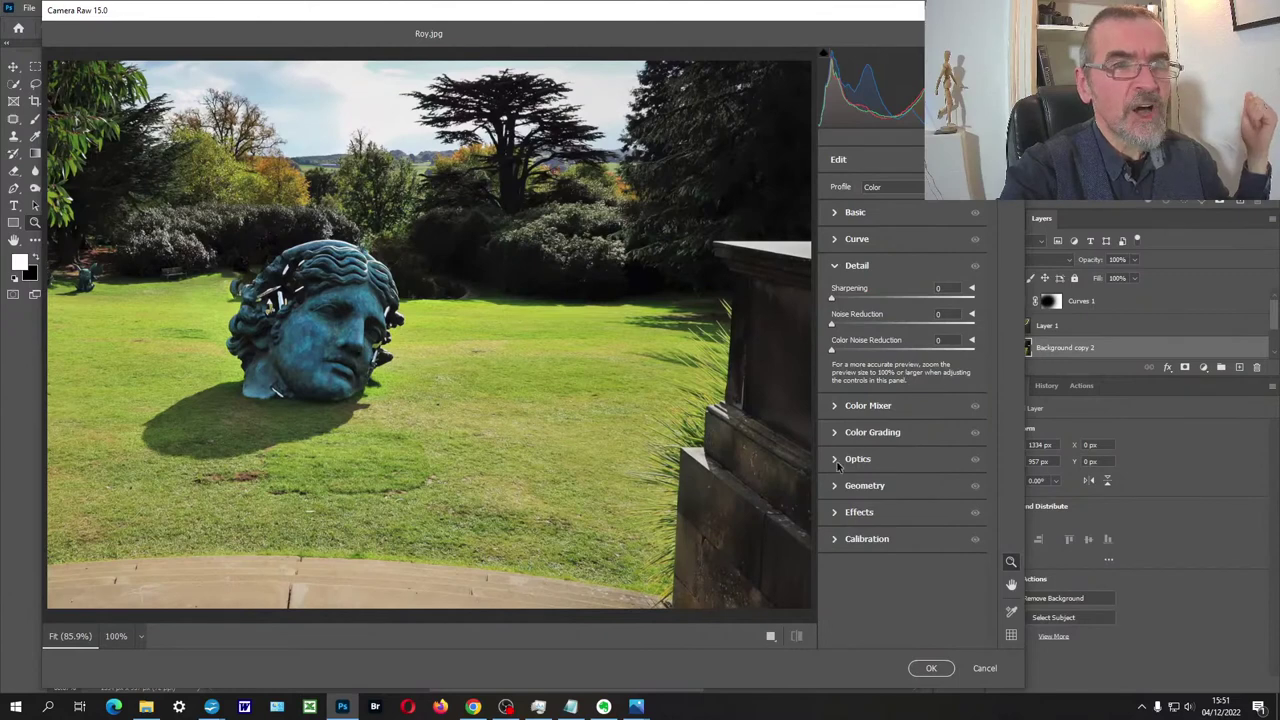
{"action": "left_click", "coordinate": [840, 460]}
{"action": "left_click_drag", "start_coordinate": [901, 404], "coordinate": [883, 405]}
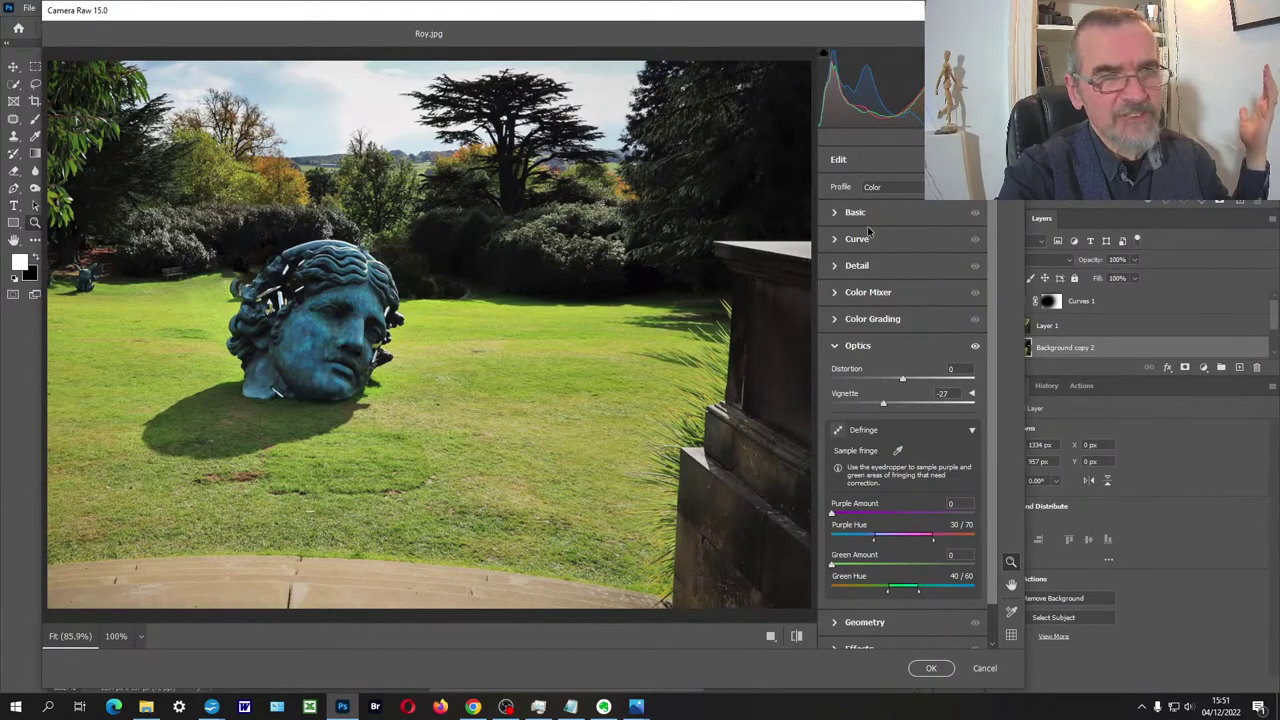
{"action": "left_click_drag", "start_coordinate": [876, 405], "coordinate": [848, 406]}
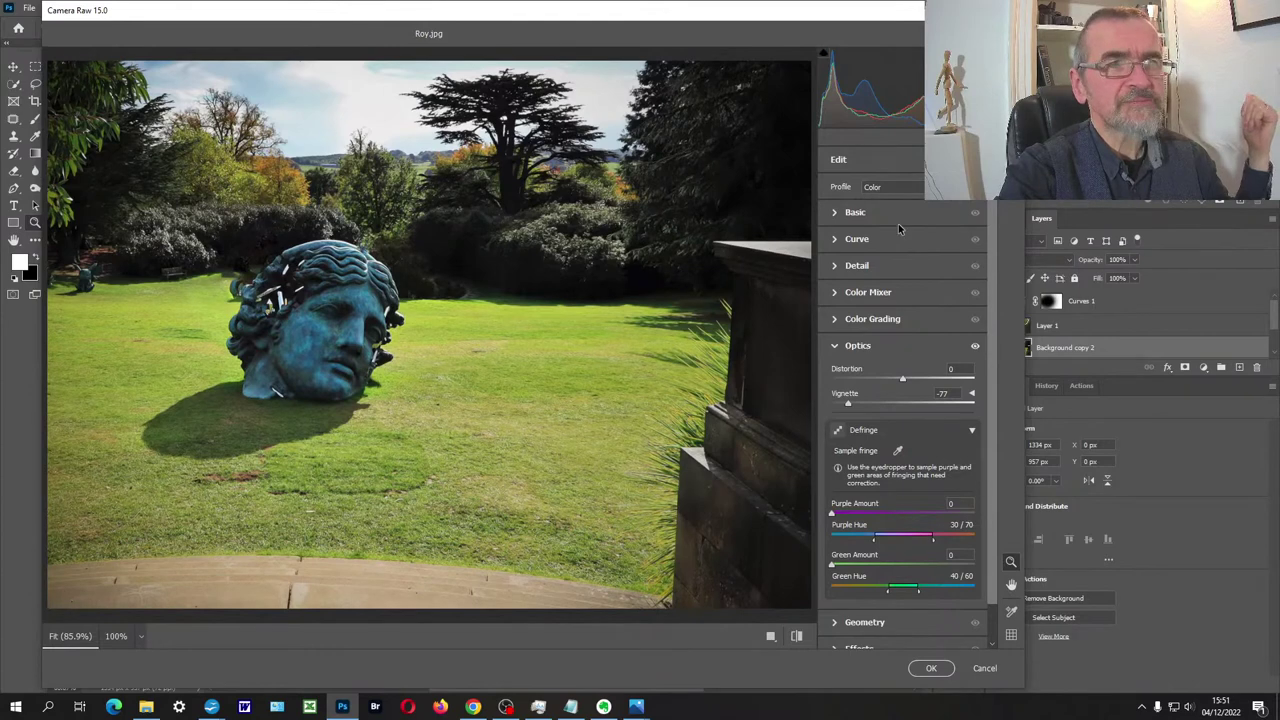
- Set the Basic adjustments to Shadows +51 and Clarity +38, with Exposure at 0.00
{"action": "left_click", "coordinate": [850, 213]}
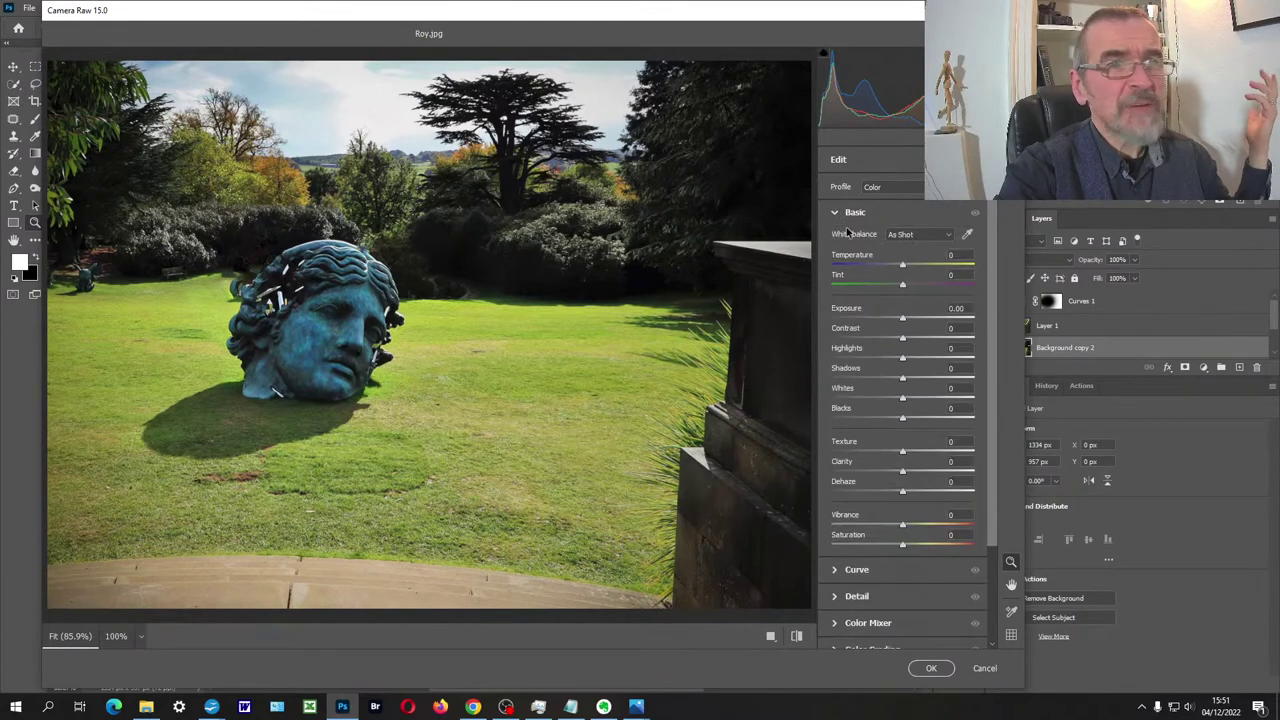
{"action": "left_click_drag", "start_coordinate": [903, 320], "coordinate": [907, 320]}
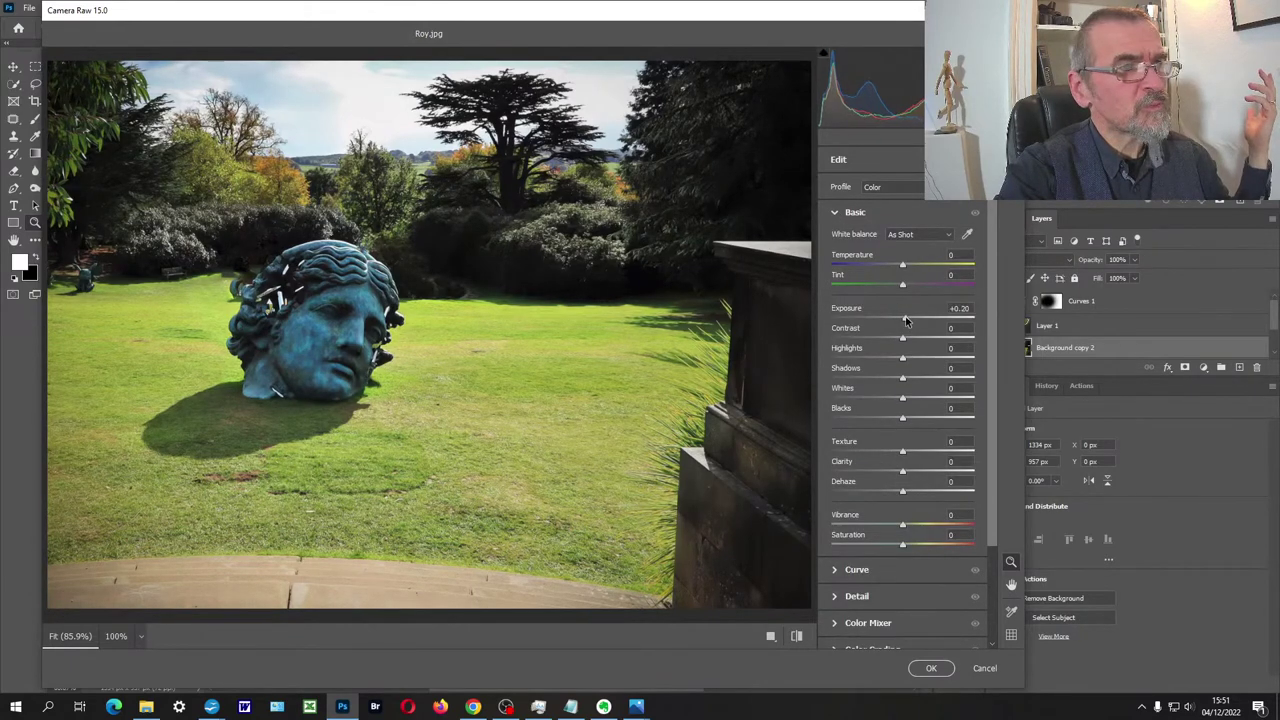
{"action": "left_click_drag", "start_coordinate": [904, 381], "coordinate": [937, 377]}
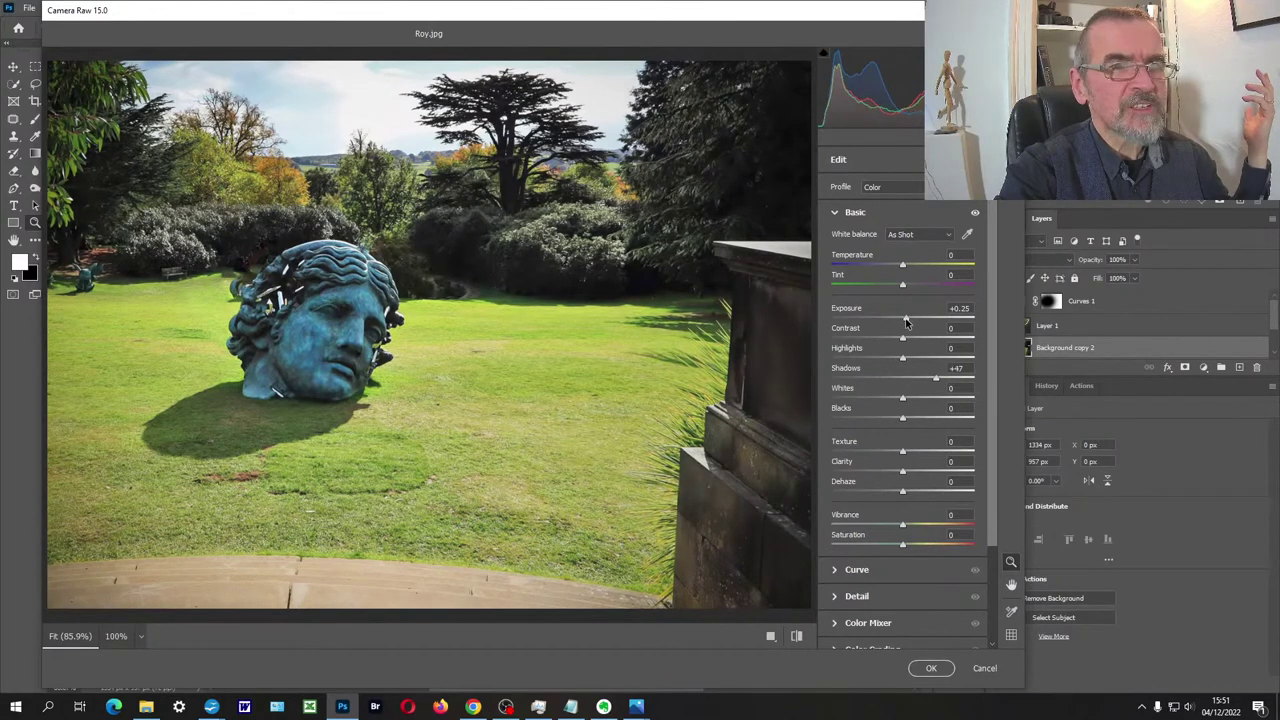
{"action": "left_click_drag", "start_coordinate": [907, 321], "coordinate": [902, 321]}
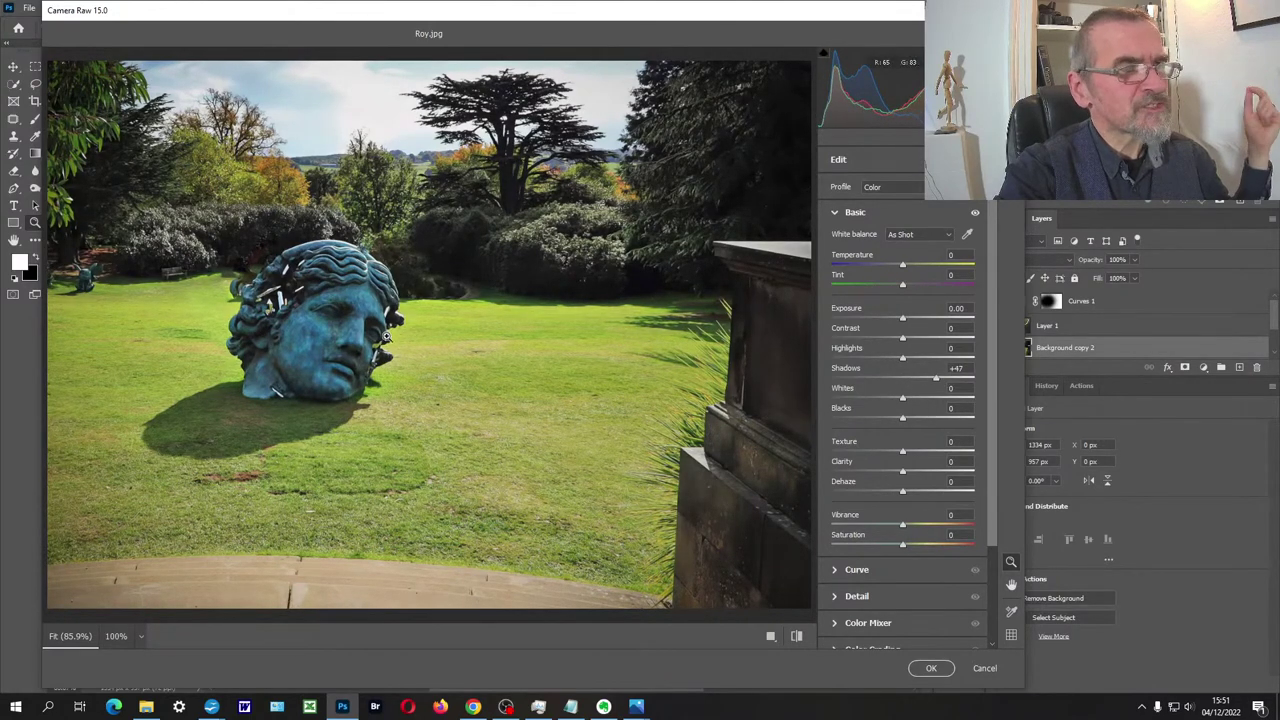
{"action": "mouse_move", "coordinate": [932, 383]}
{"action": "left_mouse_down"}
{"action": "mouse_move", "coordinate": [908, 383]}
{"action": "mouse_move", "coordinate": [939, 381]}
{"action": "left_mouse_up"}
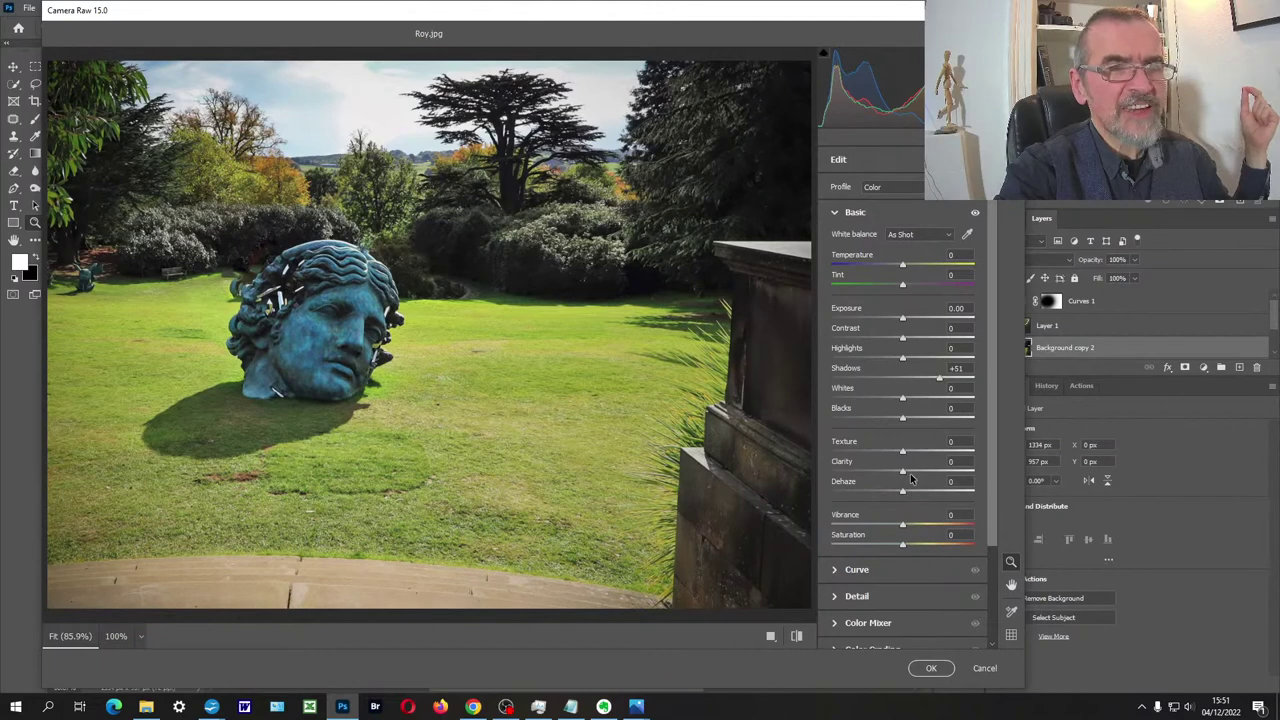
{"action": "left_click_drag", "start_coordinate": [904, 473], "coordinate": [930, 470]}
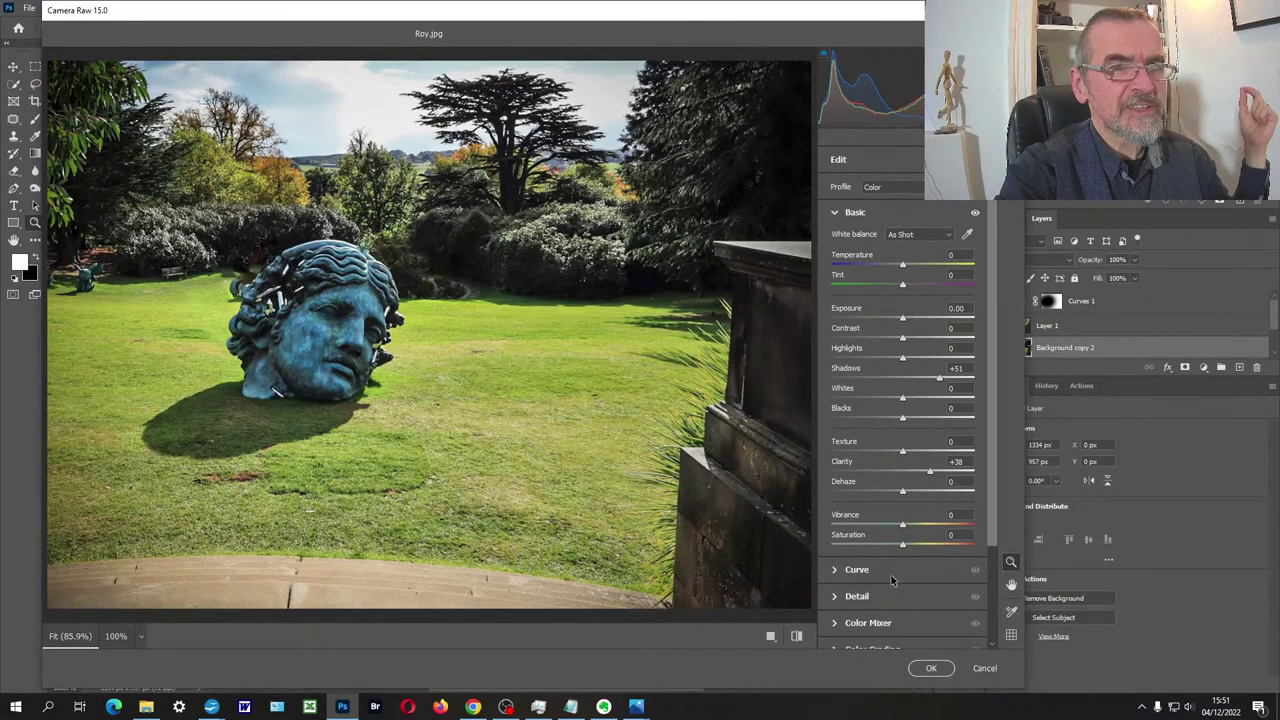
- Set the Optics vignette to -82 and apply the Camera Raw adjustments to the layer
{"action": "scroll", "coordinate": [891, 575], "scroll_direction": "down", "scroll_amount": 1}
{"action": "left_click", "coordinate": [838, 597]}
{"action": "mouse_move", "coordinate": [849, 403]}
{"action": "left_mouse_down"}
{"action": "mouse_move", "coordinate": [828, 403]}
{"action": "mouse_move", "coordinate": [845, 405]}
{"action": "left_mouse_up"}
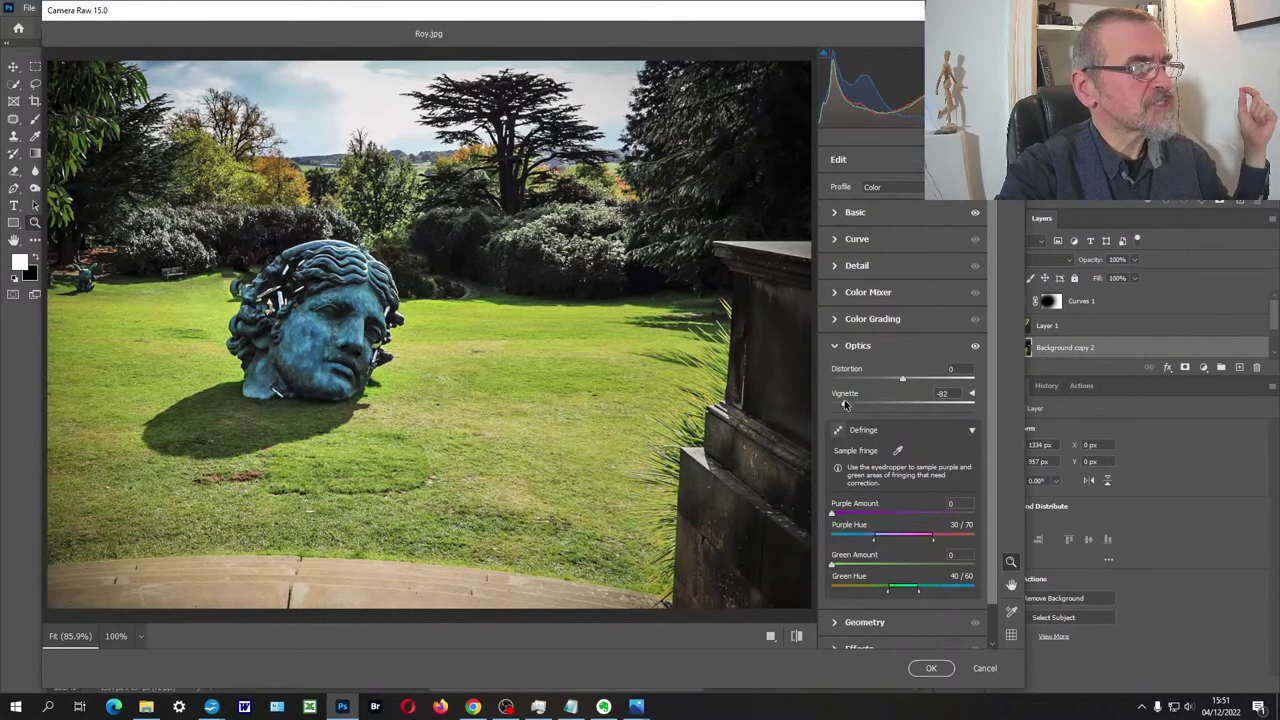
{"action": "left_click", "coordinate": [933, 668]}
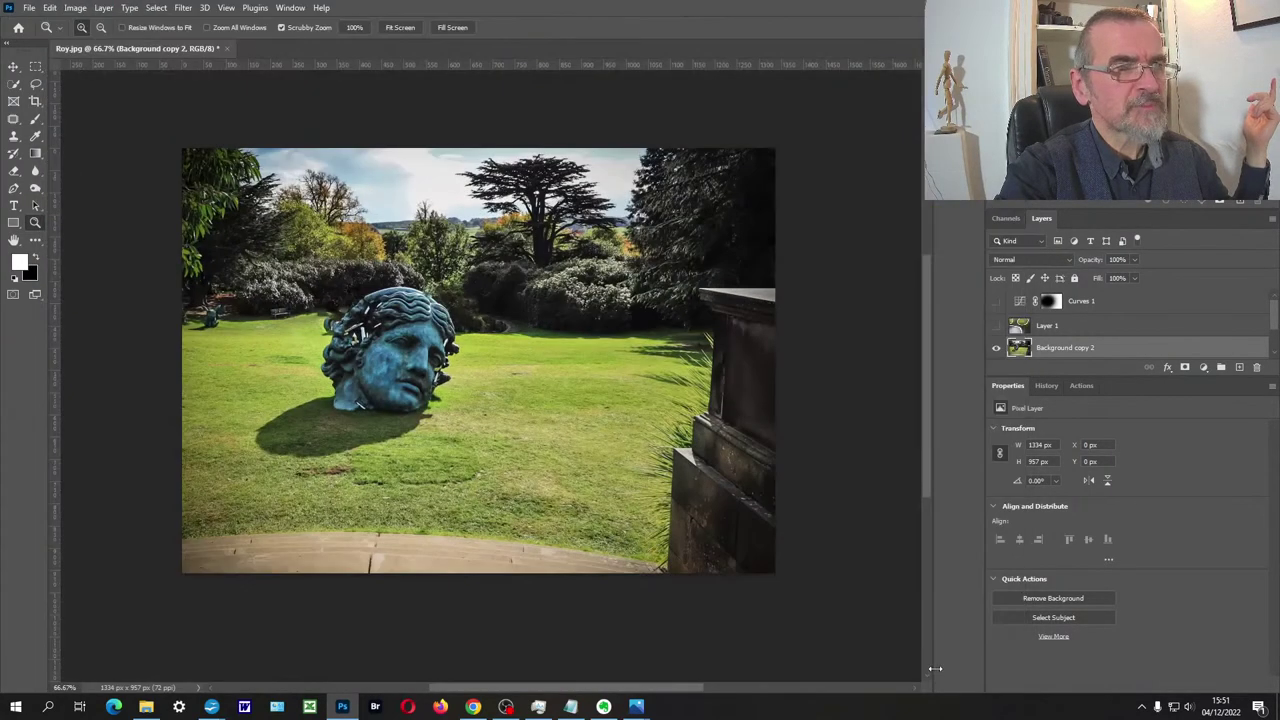
- Switch the visibility of Background copy 2 off and on to compare the photo with and without the Camera Raw edit
{"action": "left_click", "coordinate": [997, 348]}
{"action": "left_click", "coordinate": [997, 348]}
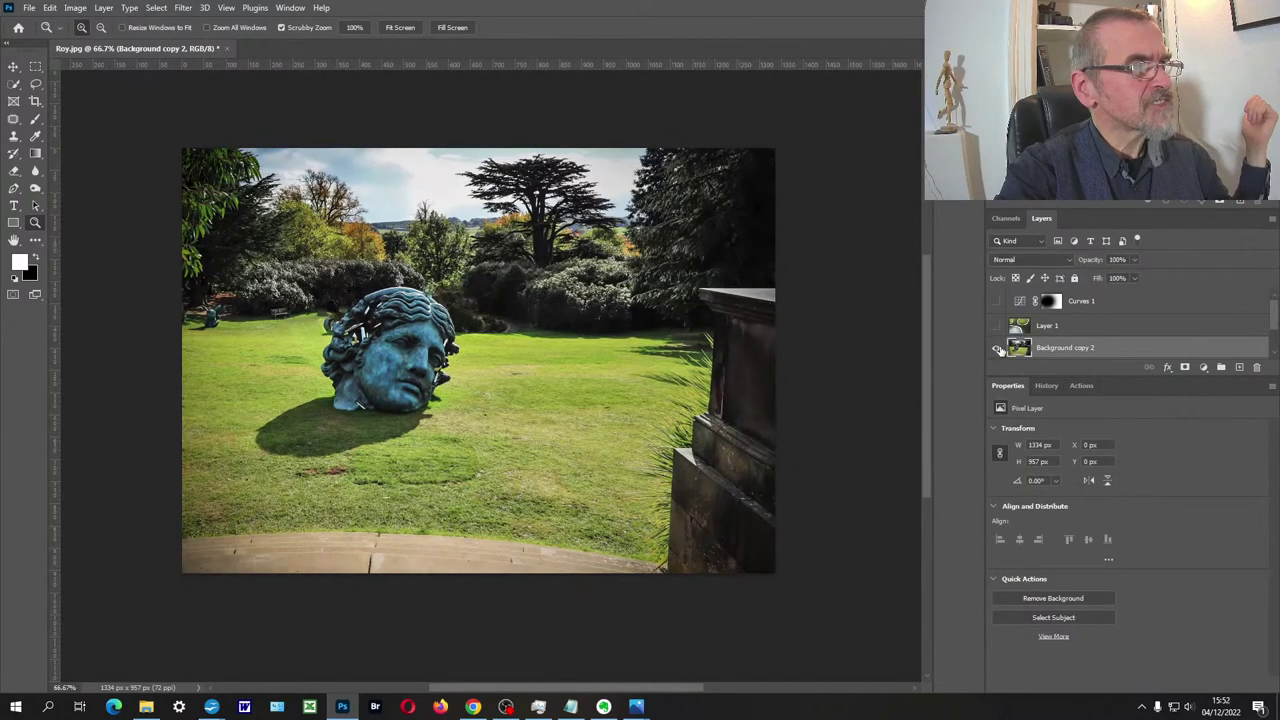
{"action": "left_click", "coordinate": [997, 348]}
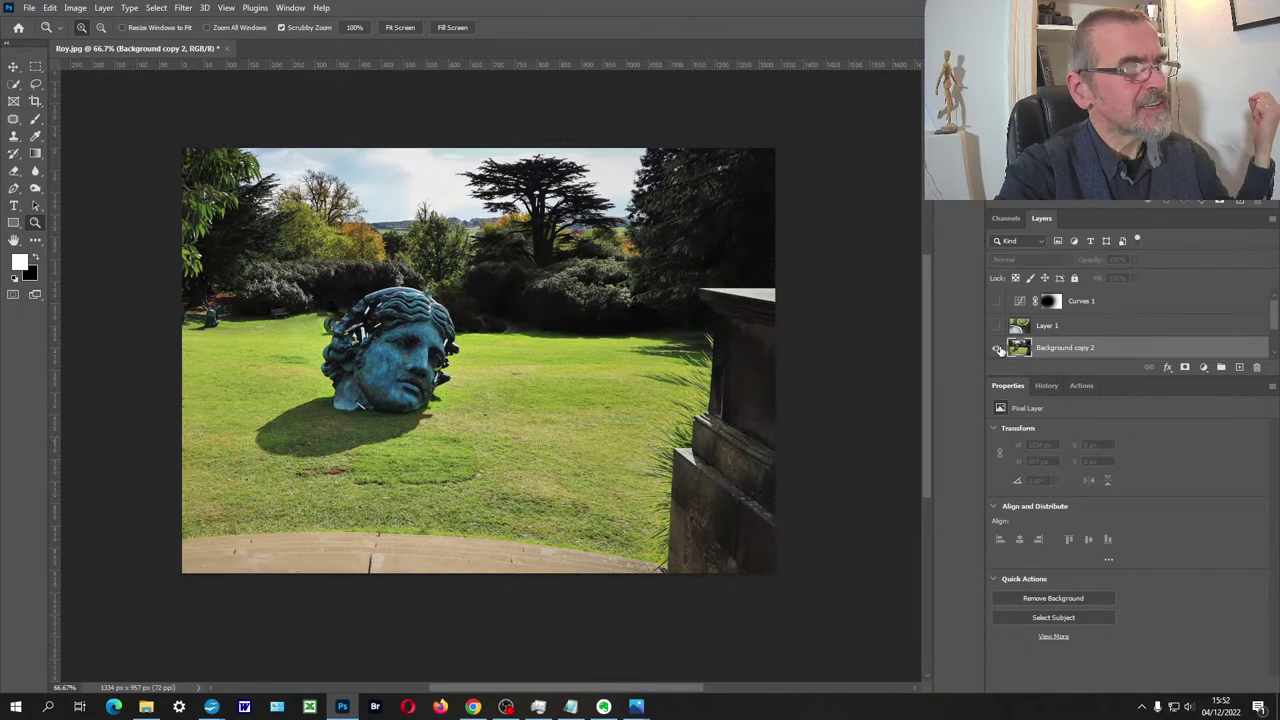
{"action": "left_click", "coordinate": [997, 348]}
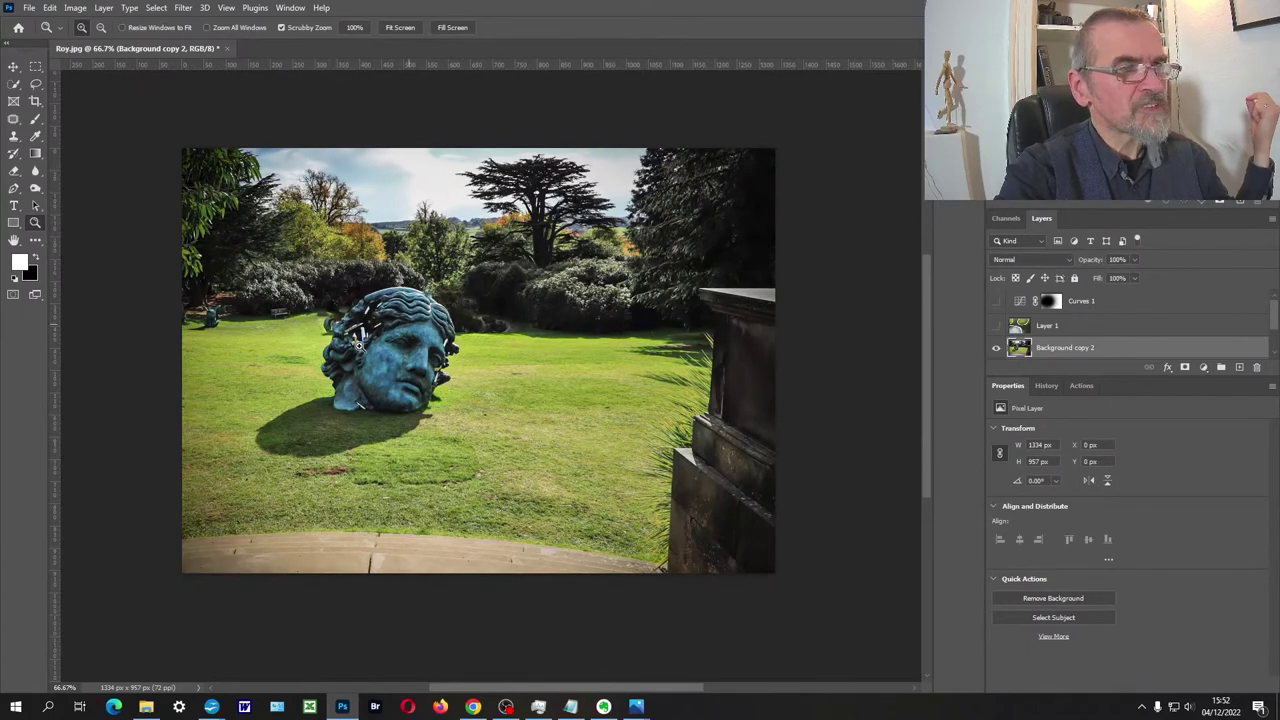
- Duplicate Background copy 2 and dodge the midtones of the sculpture's face and hair with a 300 px brush at 6% exposure
{"action": "key", "text": "ctrl+j"}
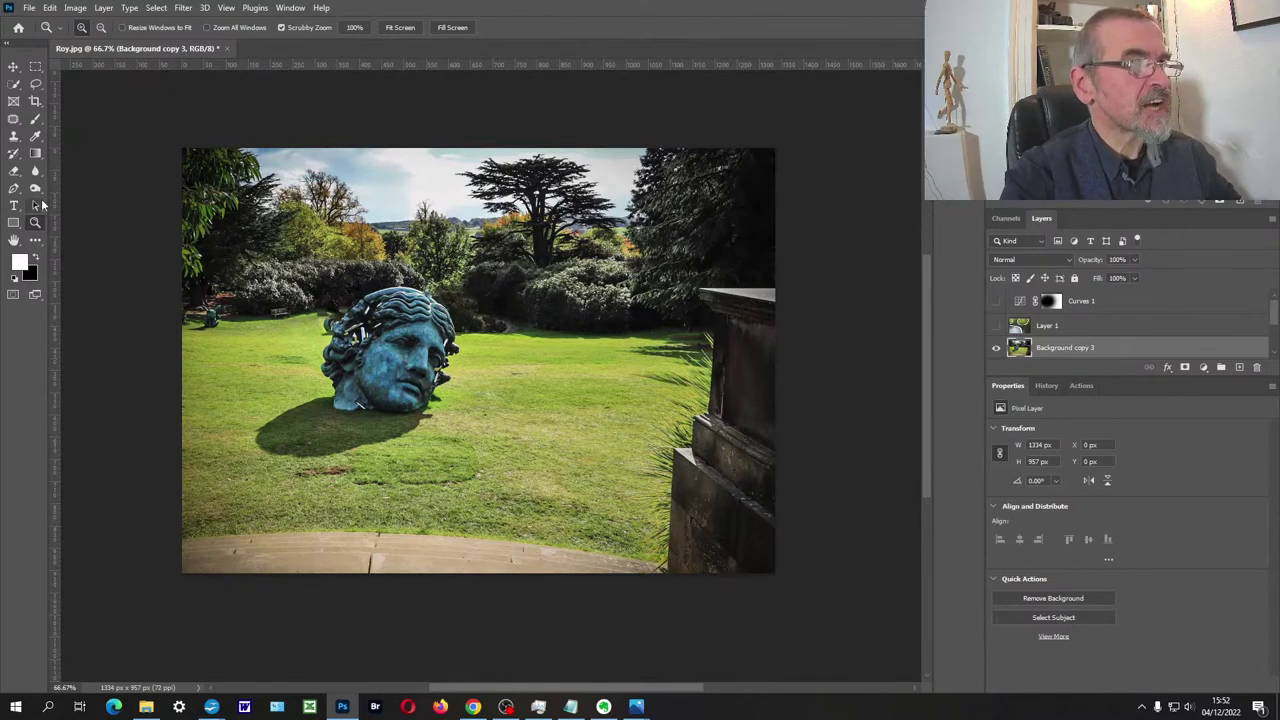
{"action": "left_click_drag", "start_coordinate": [35, 187], "coordinate": [64, 187]}
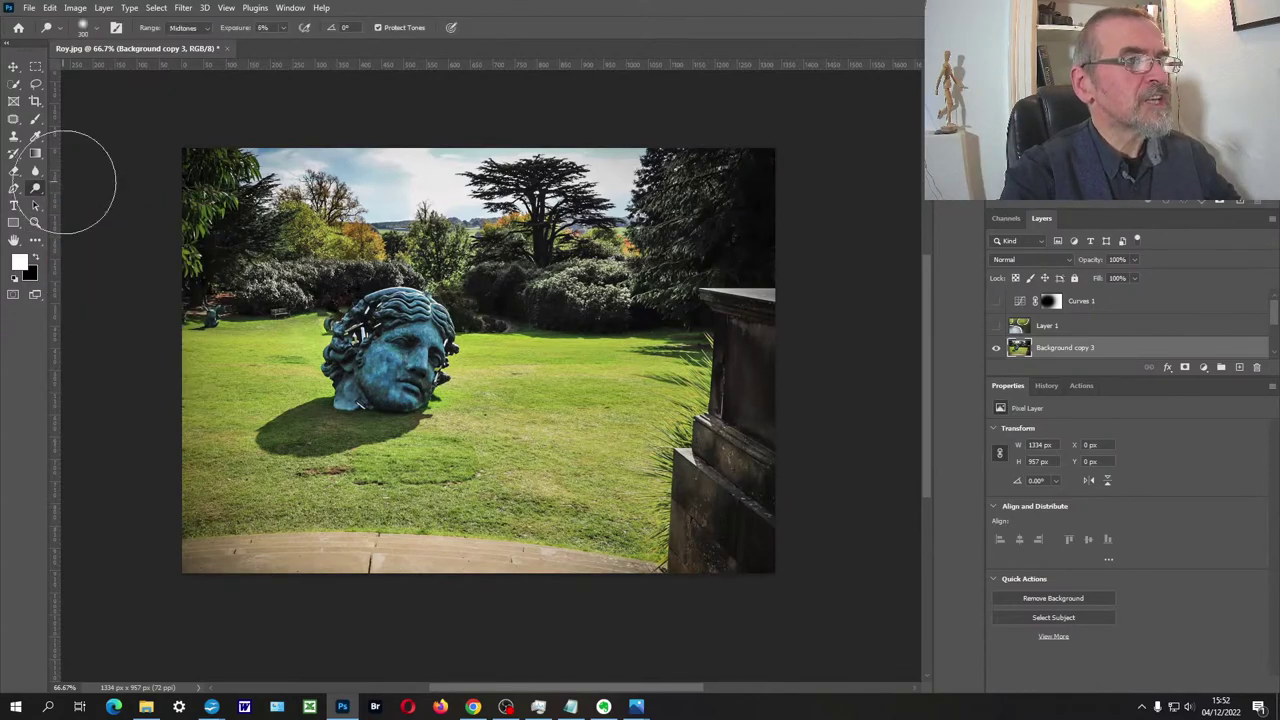
{"action": "scroll", "coordinate": [390, 358], "scroll_direction": "up", "scroll_amount": 3}
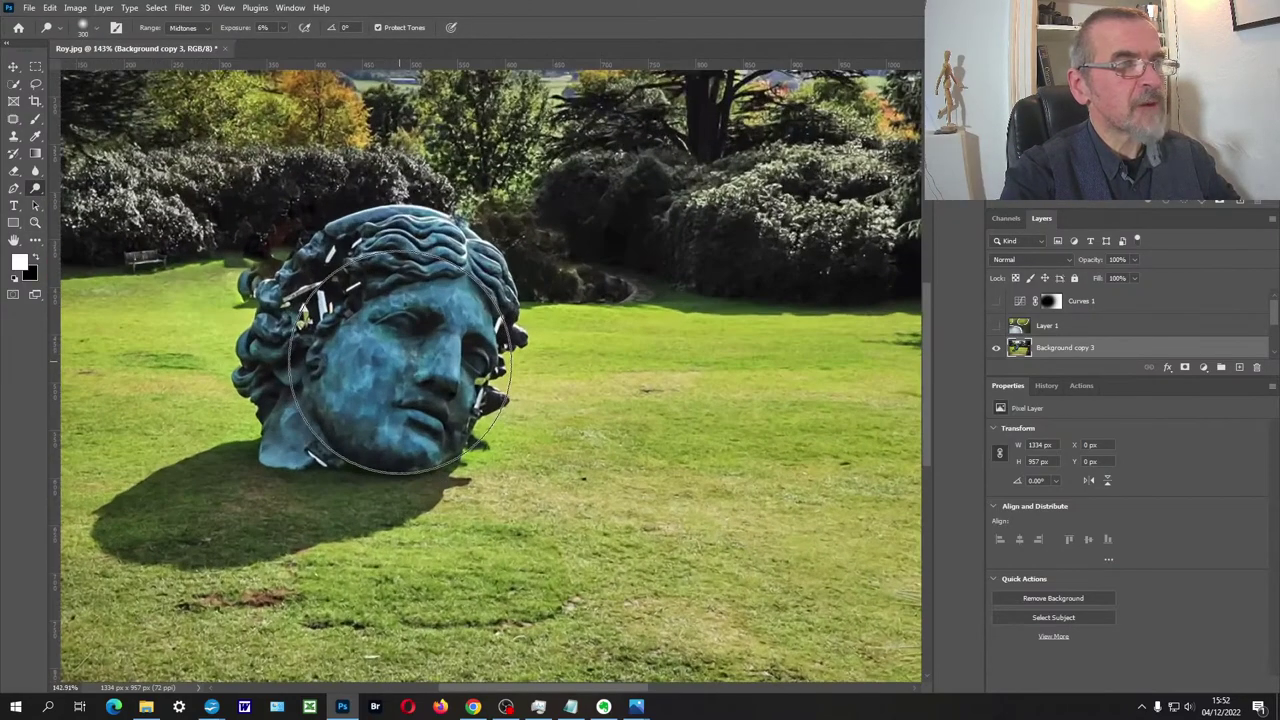
{"action": "mouse_move", "coordinate": [389, 317]}
{"action": "left_mouse_down"}
{"action": "mouse_move", "coordinate": [400, 371]}
{"action": "mouse_move", "coordinate": [390, 350]}
{"action": "mouse_move", "coordinate": [350, 373]}
{"action": "mouse_move", "coordinate": [371, 429]}
{"action": "mouse_move", "coordinate": [337, 351]}
{"action": "mouse_move", "coordinate": [364, 364]}
{"action": "mouse_move", "coordinate": [349, 423]}
{"action": "mouse_move", "coordinate": [429, 314]}
{"action": "mouse_move", "coordinate": [386, 400]}
{"action": "mouse_move", "coordinate": [467, 485]}
{"action": "left_mouse_up"}
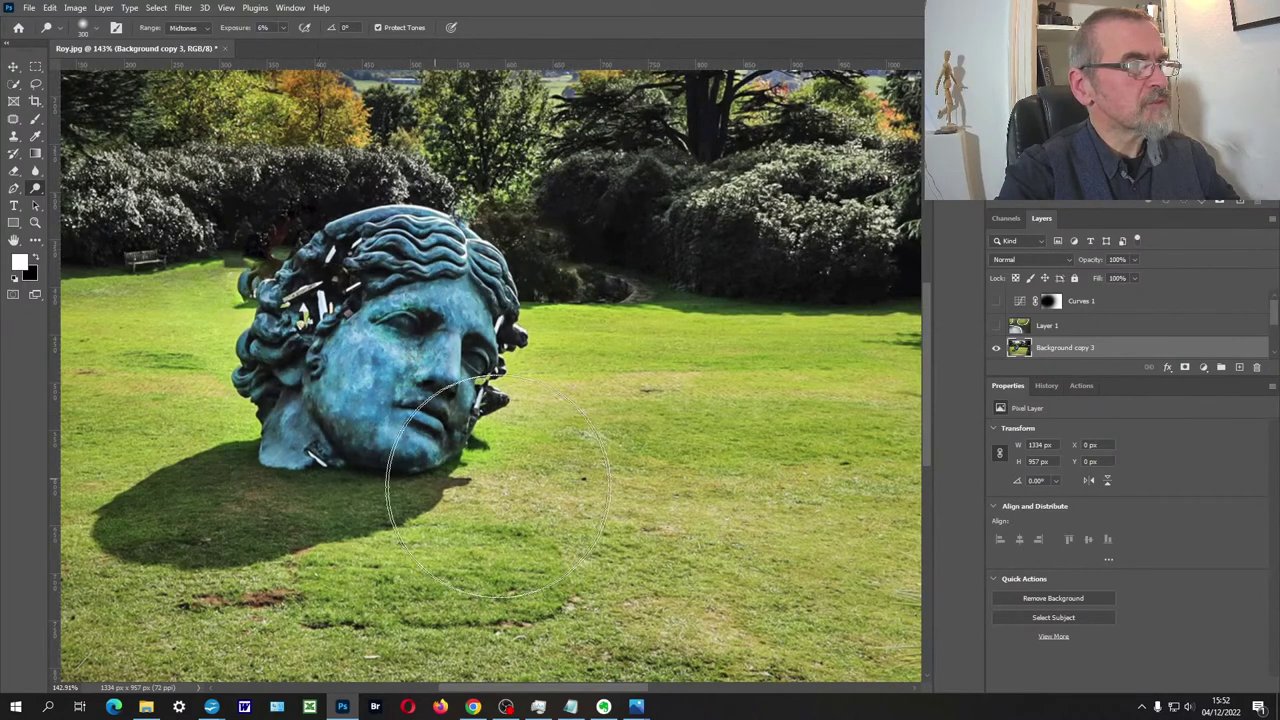
- Switch the visibility of Background copy 3 off and on to compare the sculpture before and after dodging
{"action": "left_click", "coordinate": [995, 349]}
{"action": "left_click", "coordinate": [996, 347]}
{"action": "left_click", "coordinate": [996, 347]}
{"action": "left_click", "coordinate": [996, 347]}
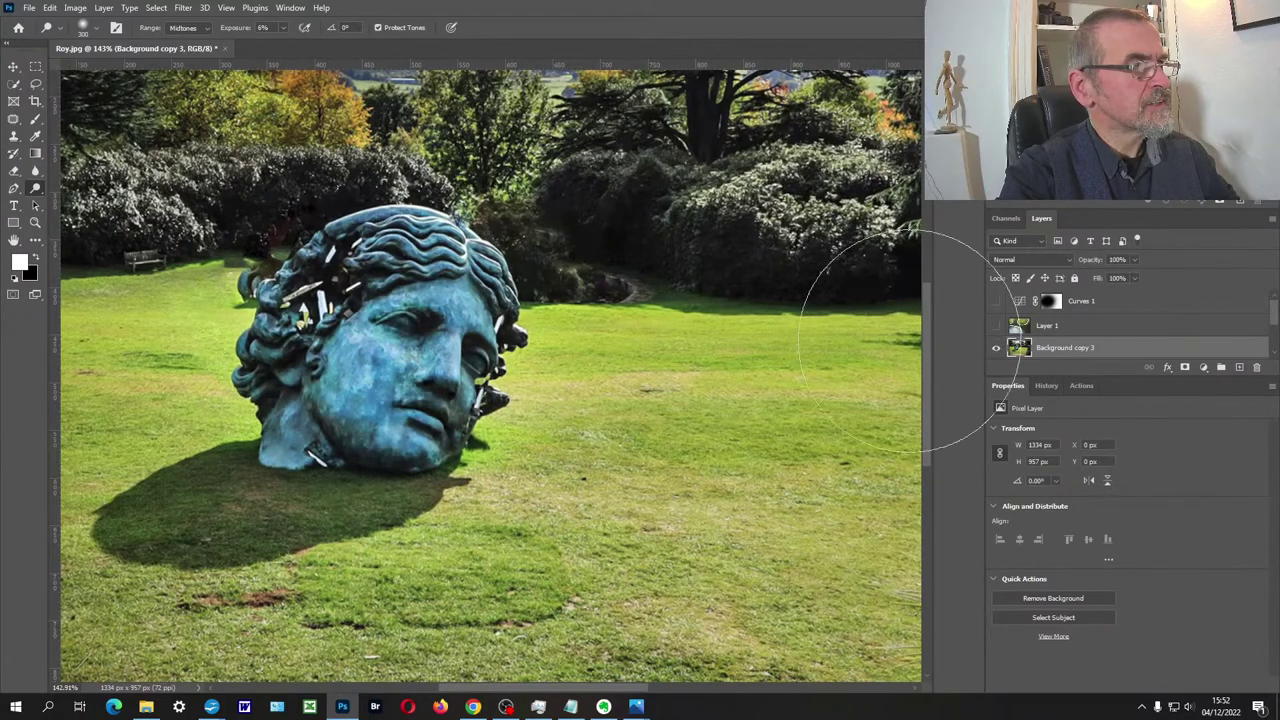
- Enlarge the layer list and group Background copy, Background copy 2 and Background copy 3 together
{"action": "double_click", "coordinate": [35, 222]}
{"action": "key", "text": "ctrl+minus"}
{"action": "key", "text": "ctrl+minus"}
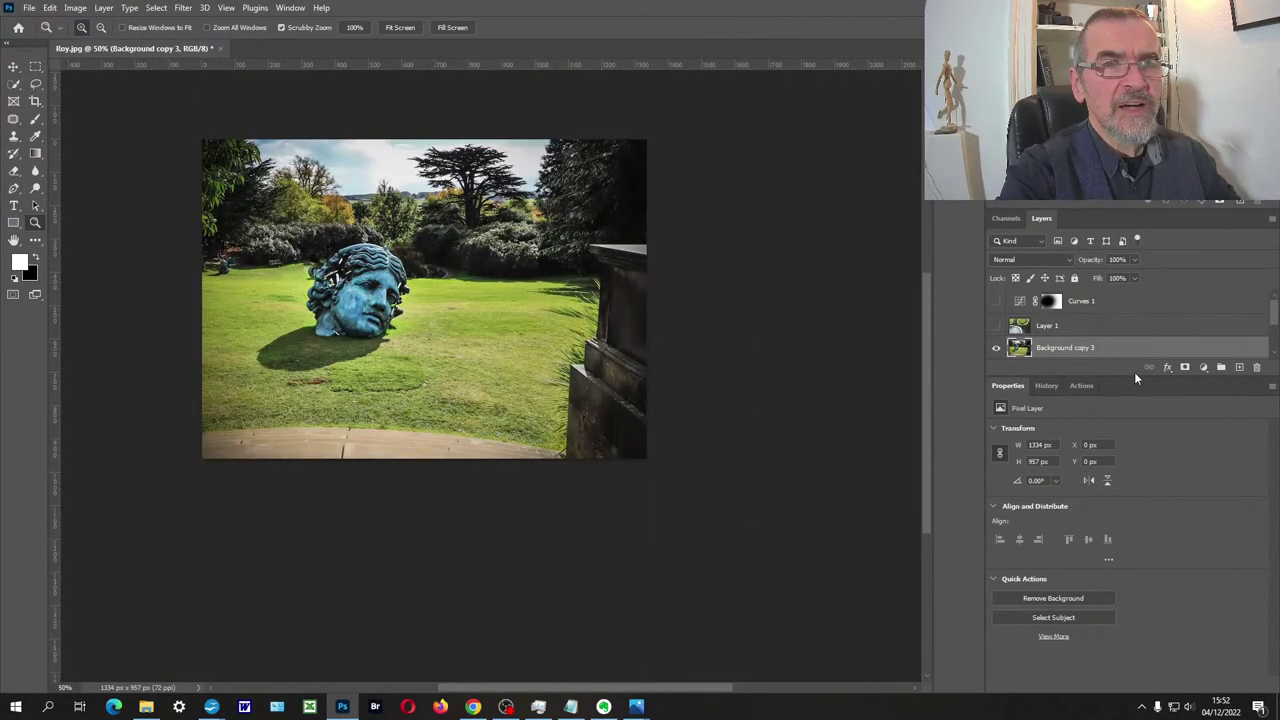
{"action": "left_click_drag", "start_coordinate": [1132, 375], "coordinate": [1132, 468]}
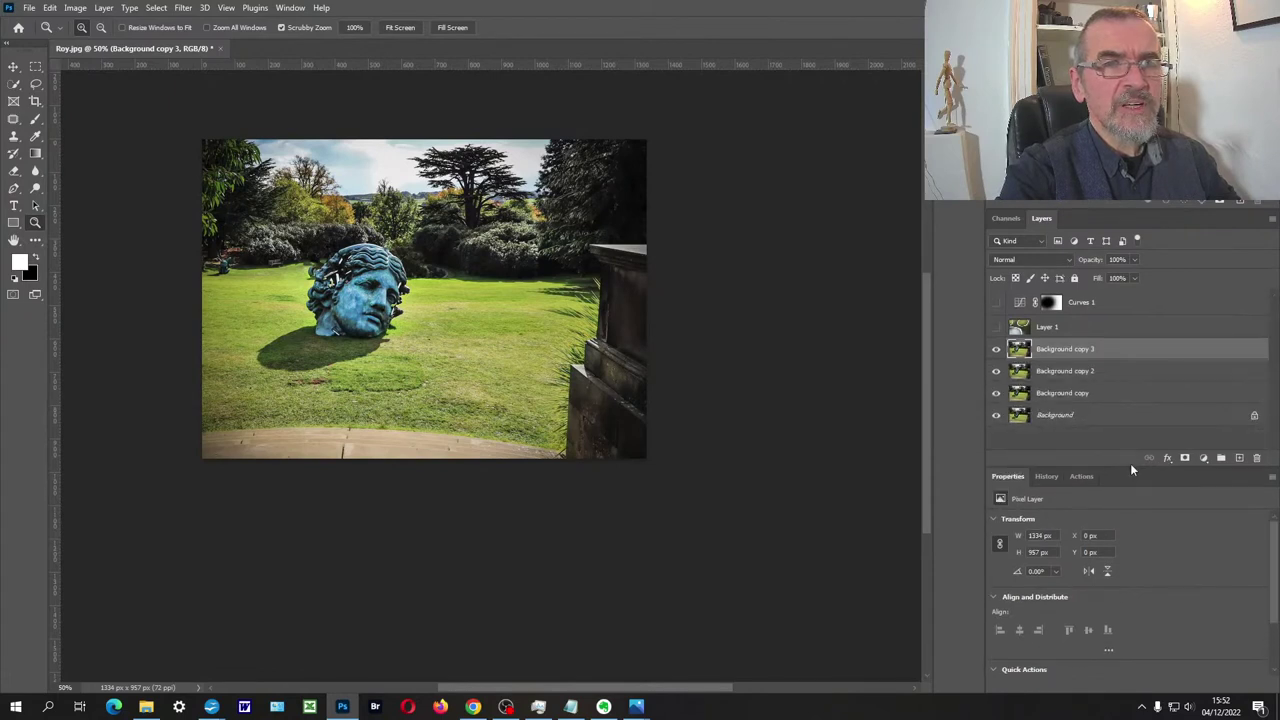
{"action": "left_click", "coordinate": [1113, 392], "text": "shift"}
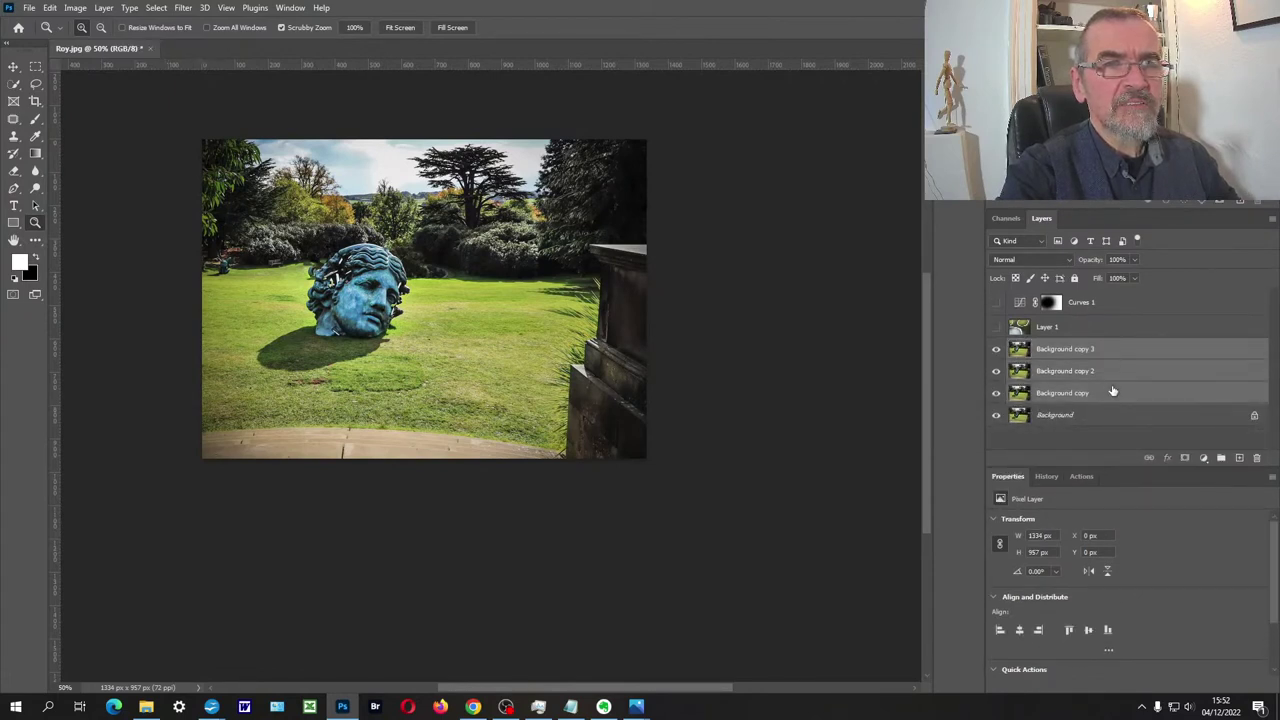
{"action": "left_click", "coordinate": [1221, 458]}
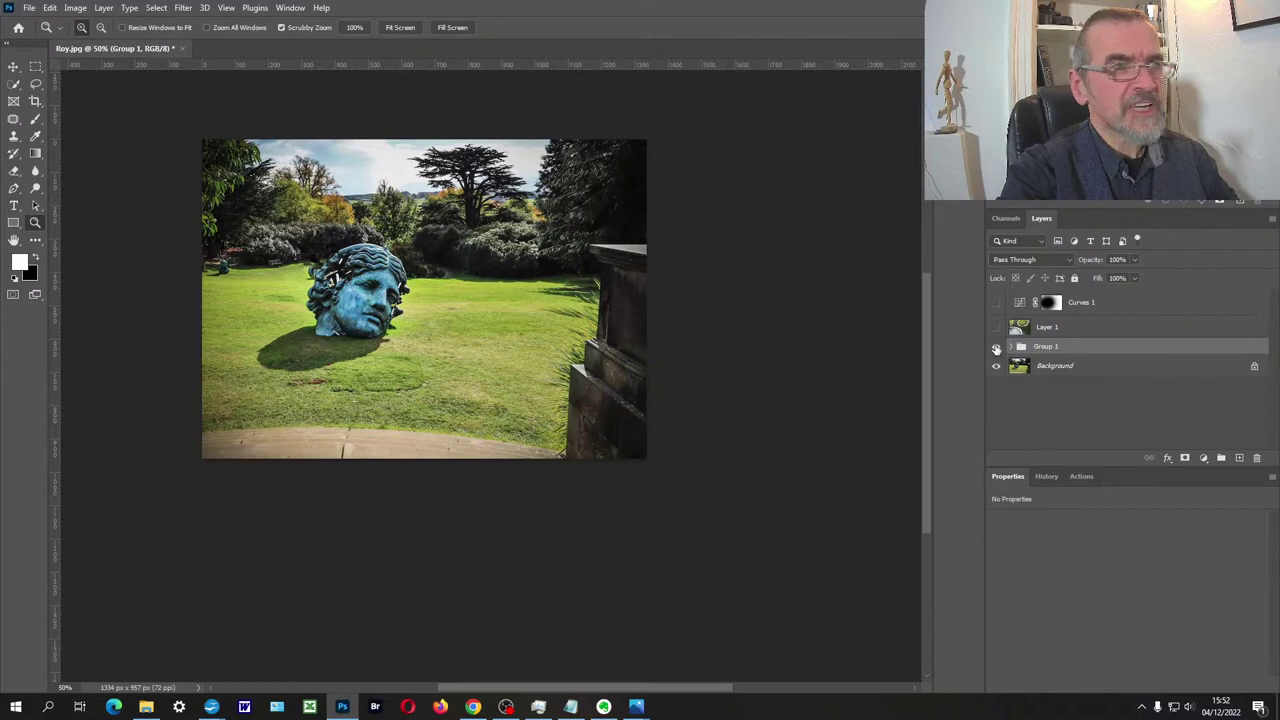
- Switch the visibility of the layer group off and on to compare the enhanced photo with the cropped original, overall and at 100% zoom
{"action": "left_click", "coordinate": [996, 347]}
{"action": "left_click", "coordinate": [996, 346]}
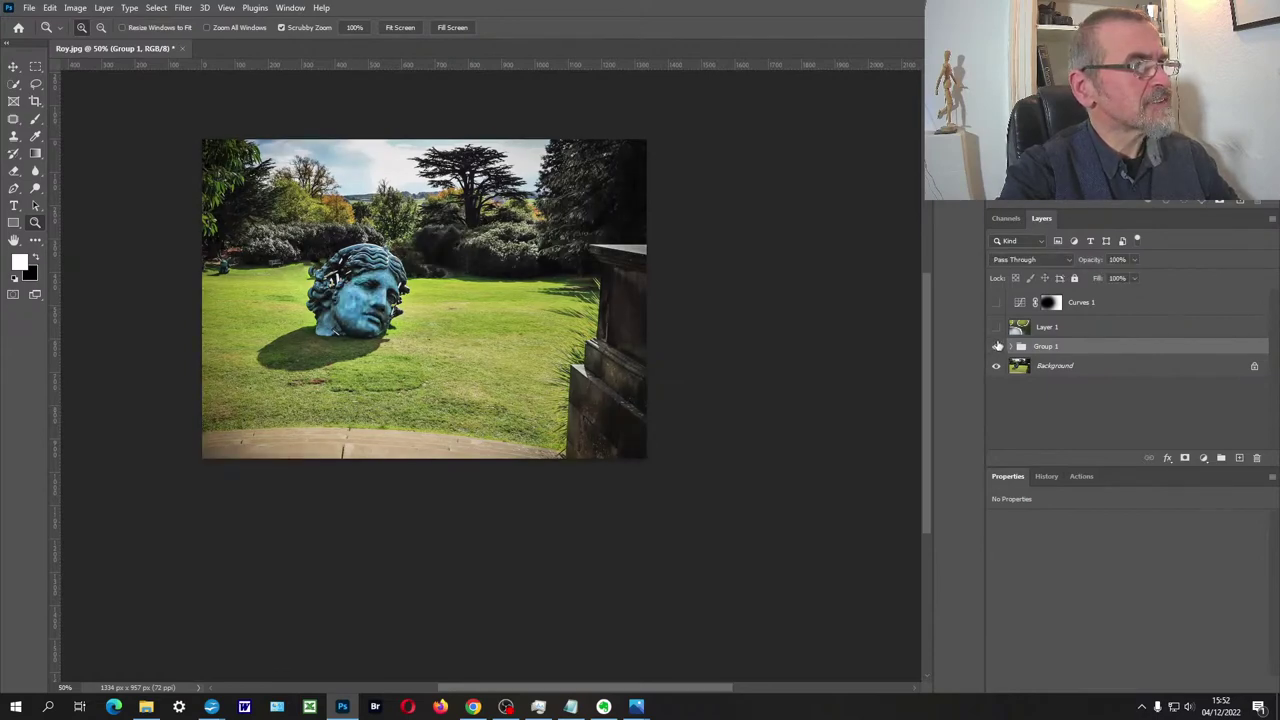
{"action": "left_click", "coordinate": [393, 266]}
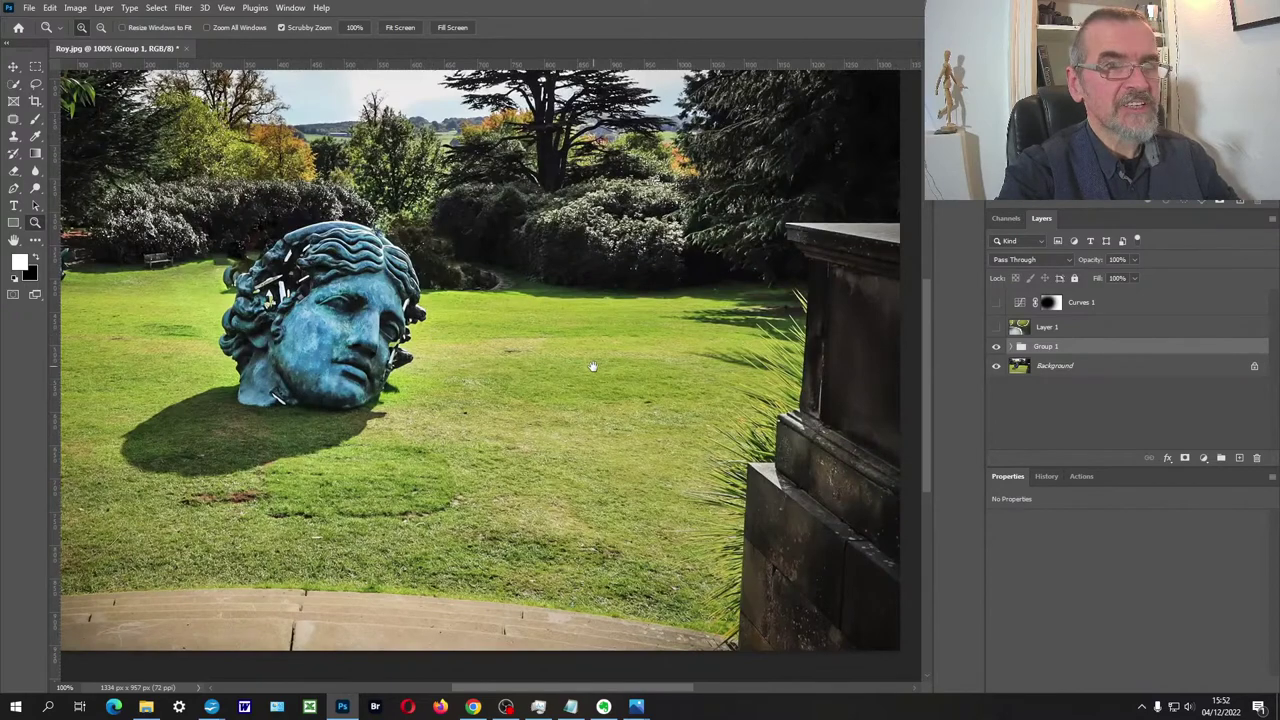
{"action": "left_click_drag", "start_coordinate": [565, 366], "coordinate": [598, 375]}
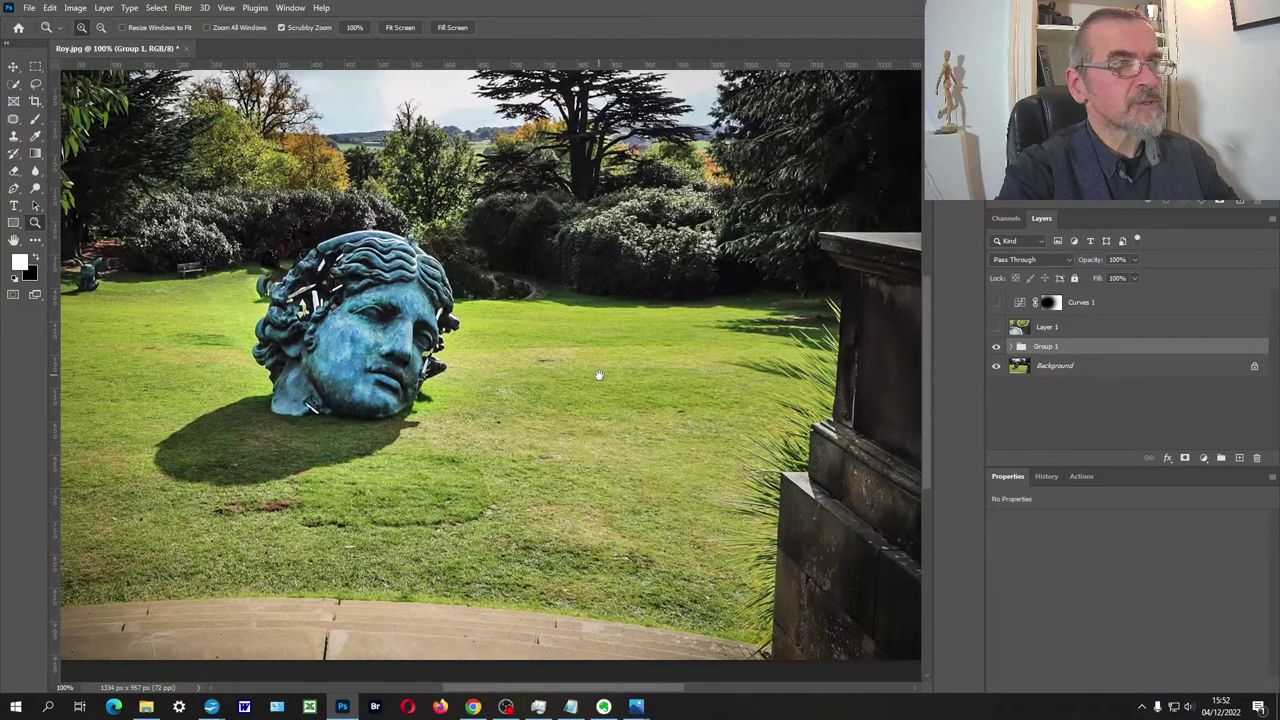
{"action": "left_click", "coordinate": [996, 348]}
{"action": "left_click", "coordinate": [996, 348]}
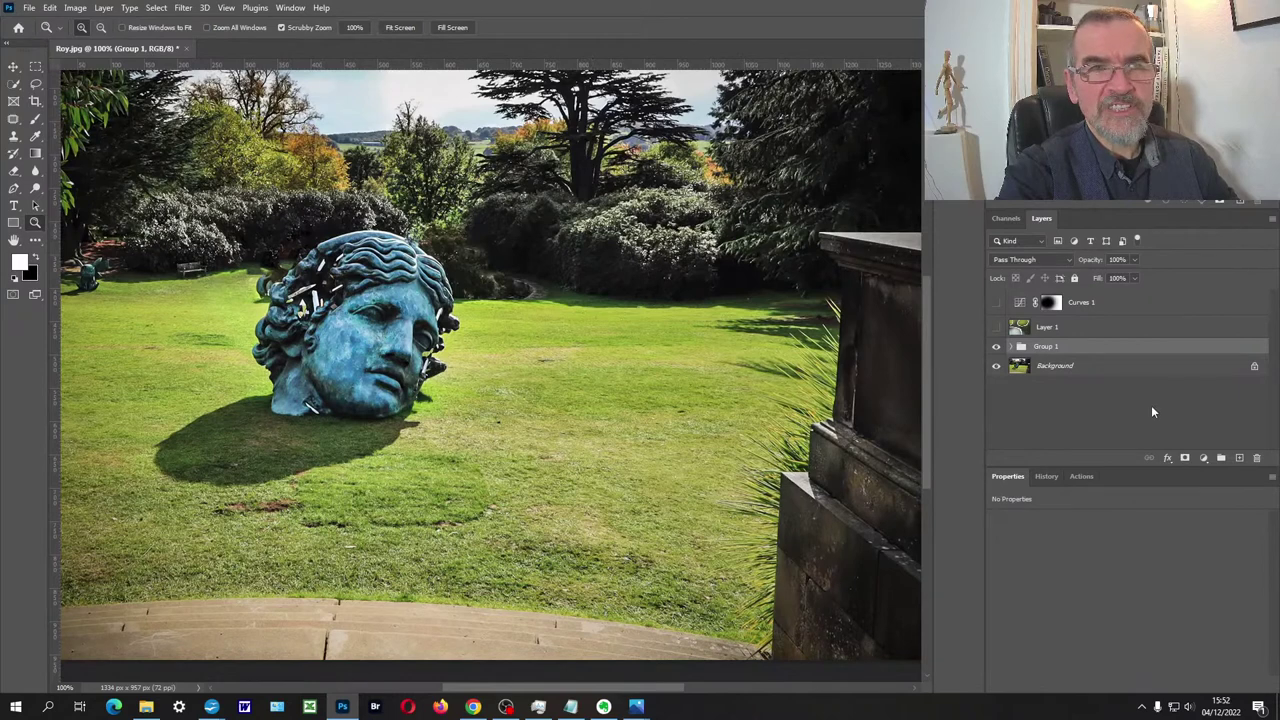
- Expand the layer group and hide Background copy and Background copy 2, keeping Background copy 3 visible
{"action": "left_click", "coordinate": [1012, 347]}
{"action": "left_click", "coordinate": [997, 366]}
{"action": "left_click", "coordinate": [996, 388]}
{"action": "left_click", "coordinate": [996, 409]}
{"action": "left_click", "coordinate": [997, 366]}
- Add a layer mask to Background copy 3 and paint black over the bright bushes behind the sculpture with a 90 px brush at 40% opacity
{"action": "left_click", "coordinate": [1088, 370]}
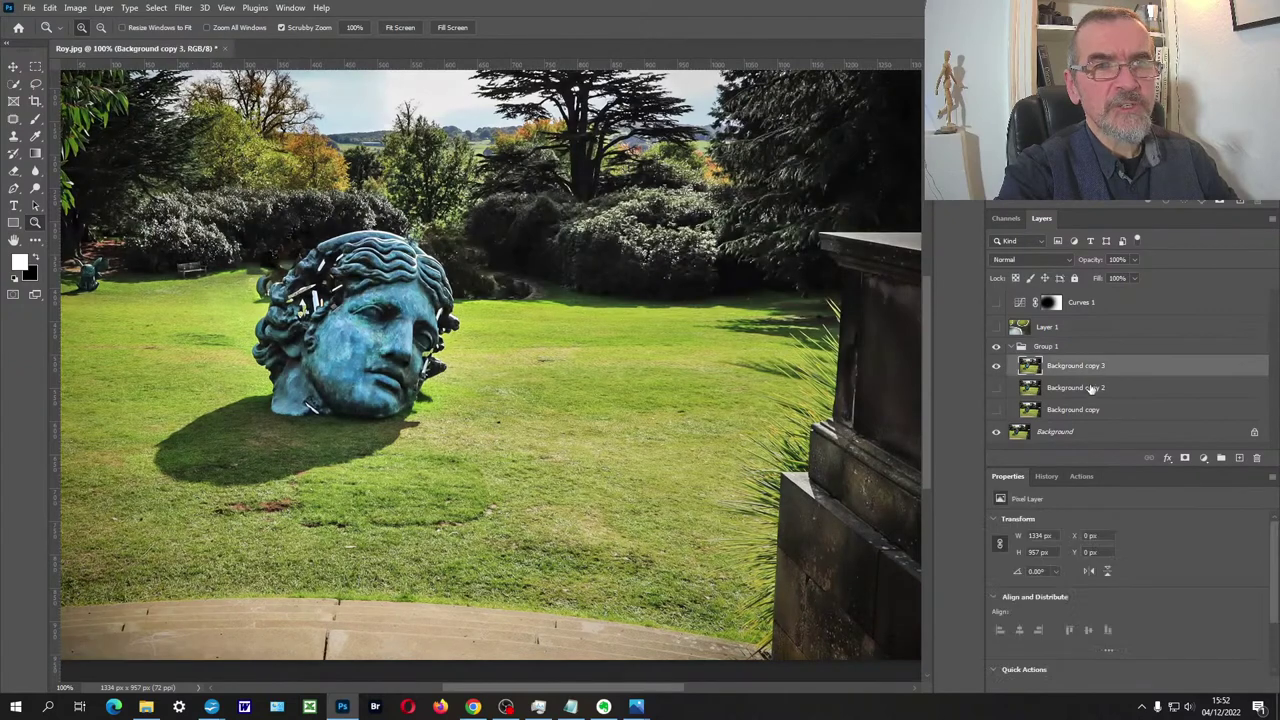
{"action": "left_click", "coordinate": [1186, 460]}
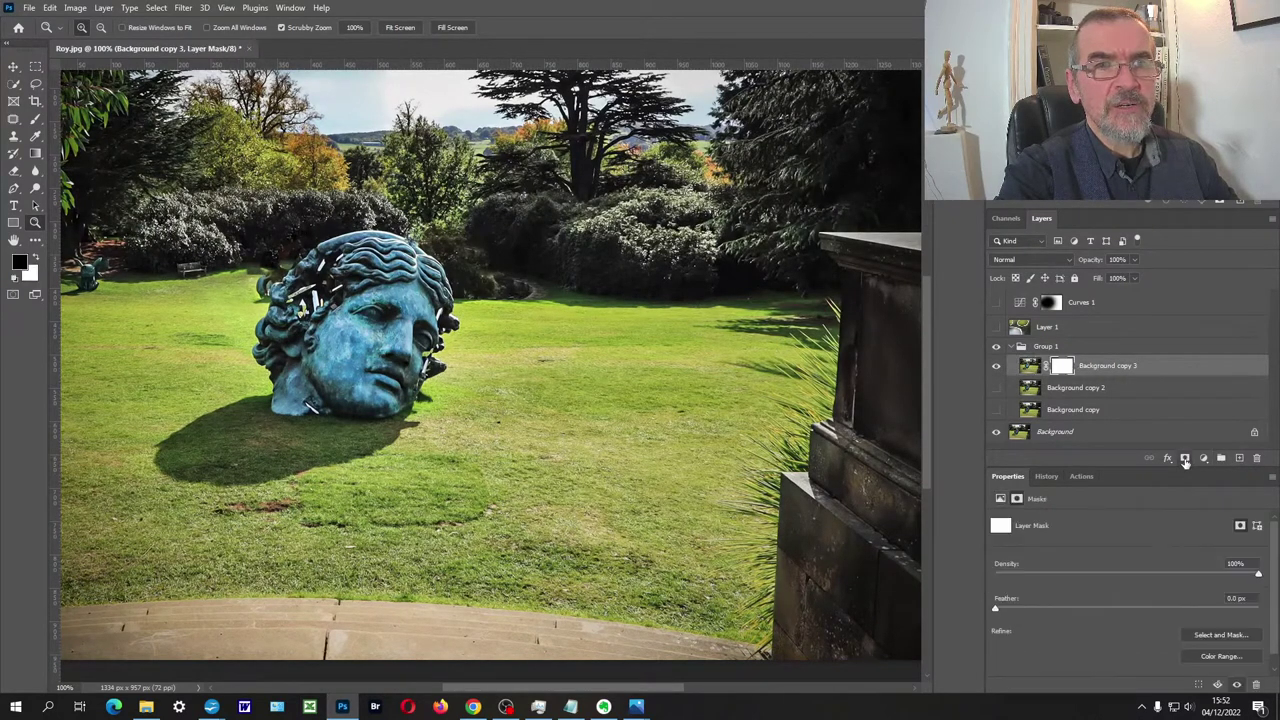
{"action": "key", "text": "b"}
{"action": "key", "text": "x"}
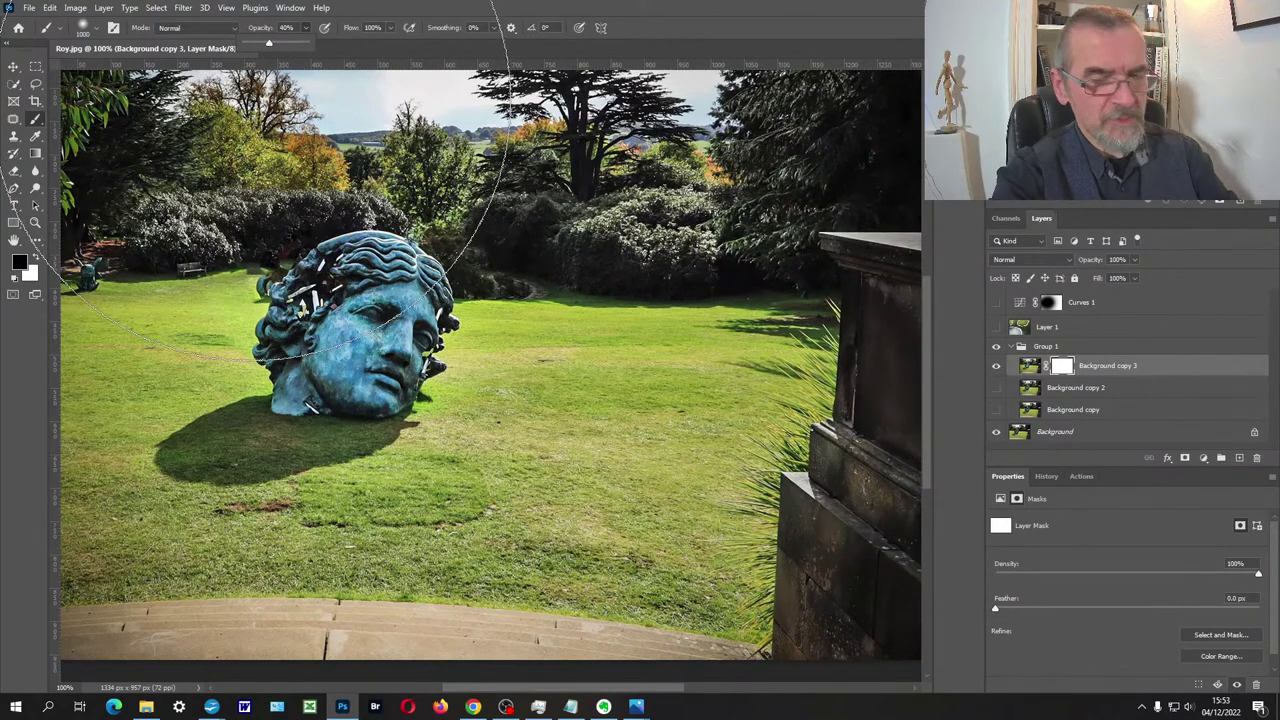
{"action": "key", "text": "bracketleft"}
{"action": "key", "text": "bracketleft"}
{"action": "key", "text": "bracketleft"}
{"action": "key", "text": "bracketleft"}
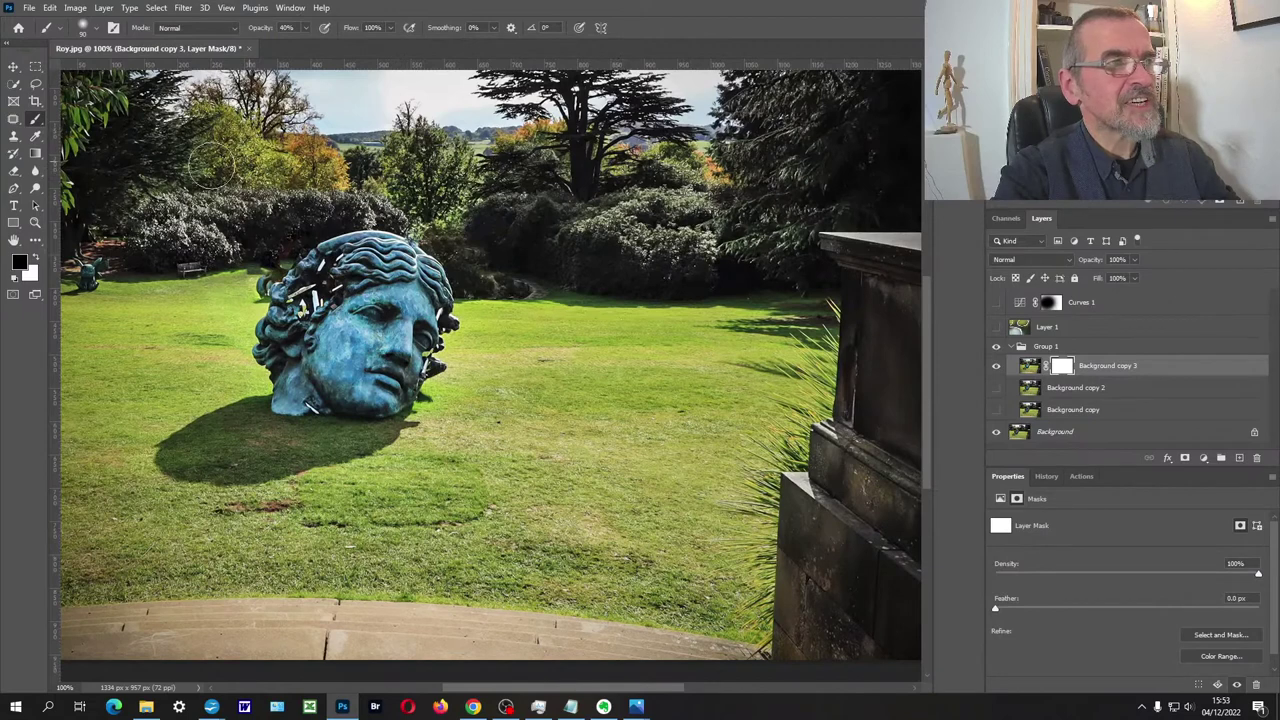
{"action": "left_click_drag", "start_coordinate": [215, 231], "coordinate": [200, 228]}
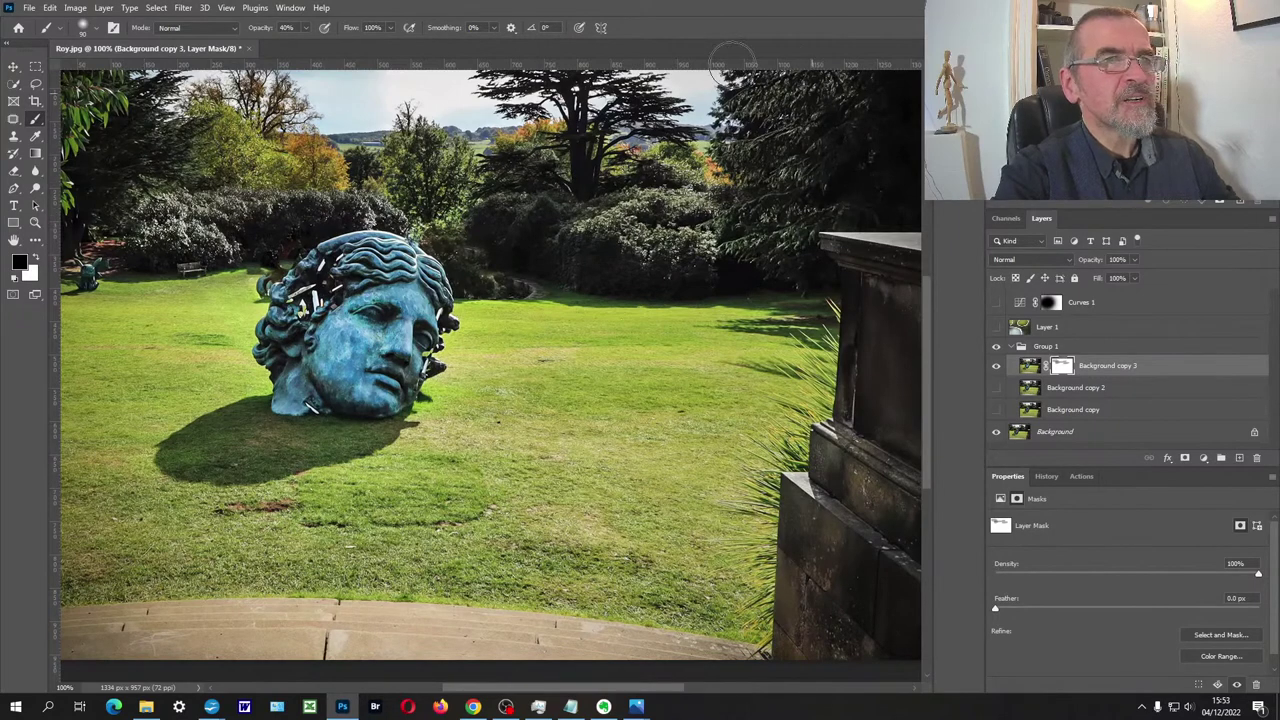
{"action": "scroll", "coordinate": [806, 141], "scroll_direction": "up", "scroll_amount": 3}
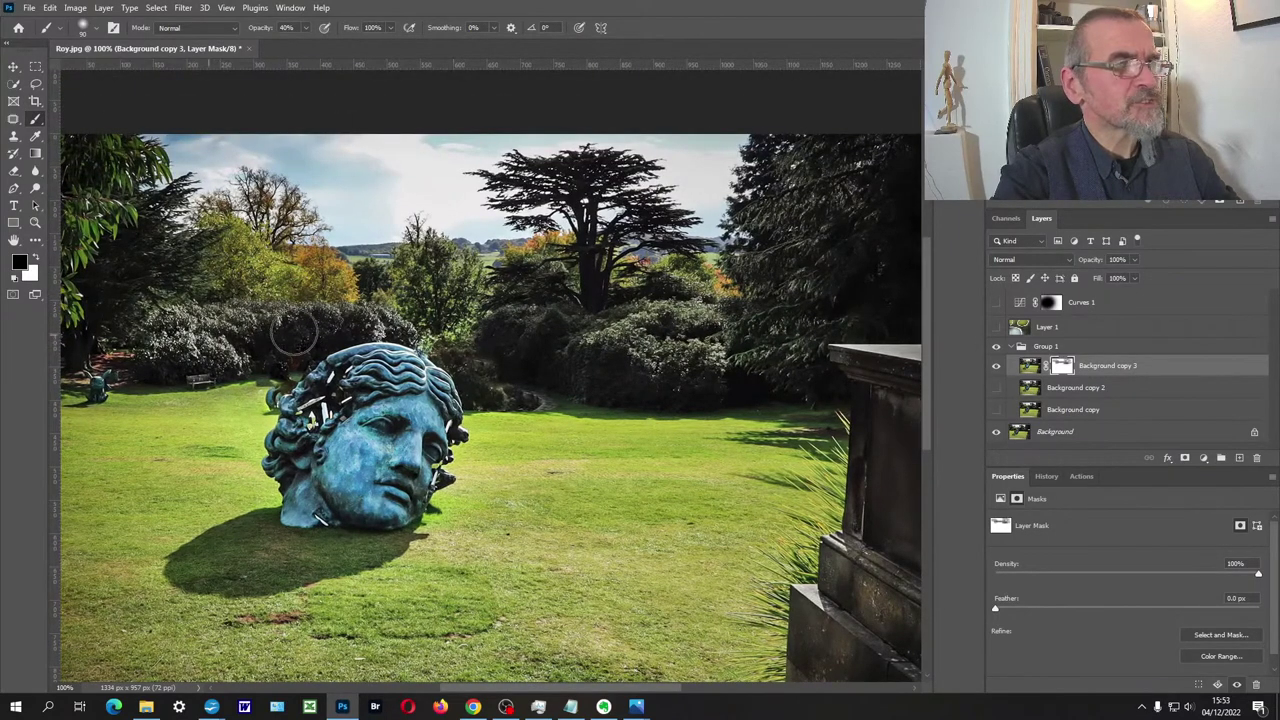
- Switch the visibility of the masked Background copy 3 off and on to compare the photo with and without the layer's edits
{"action": "left_click", "coordinate": [995, 367]}
{"action": "left_click", "coordinate": [995, 368]}
{"action": "left_click", "coordinate": [995, 370]}
{"action": "left_click", "coordinate": [995, 368]}
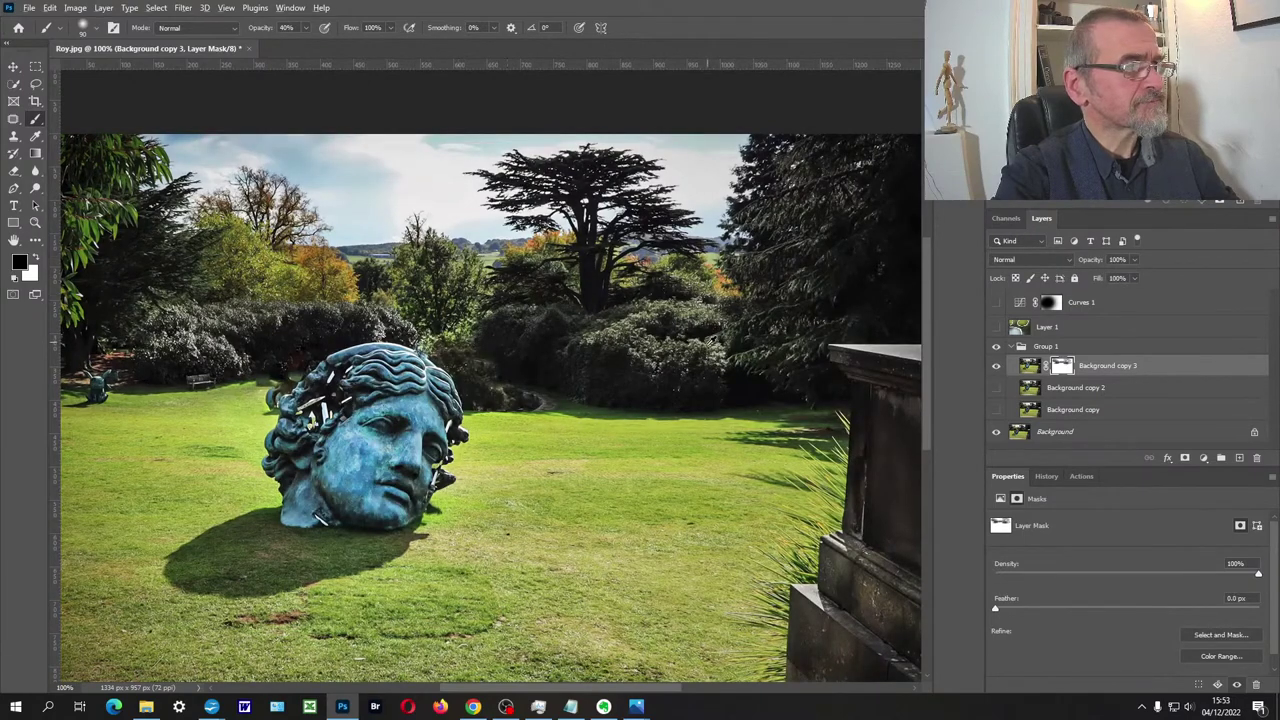
- Examine the lawn and bush edge beside the sculpture's hair at up to 500% zoom, and return to viewing the whole photo
{"action": "scroll", "coordinate": [605, 415], "scroll_direction": "down", "scroll_amount": 3}
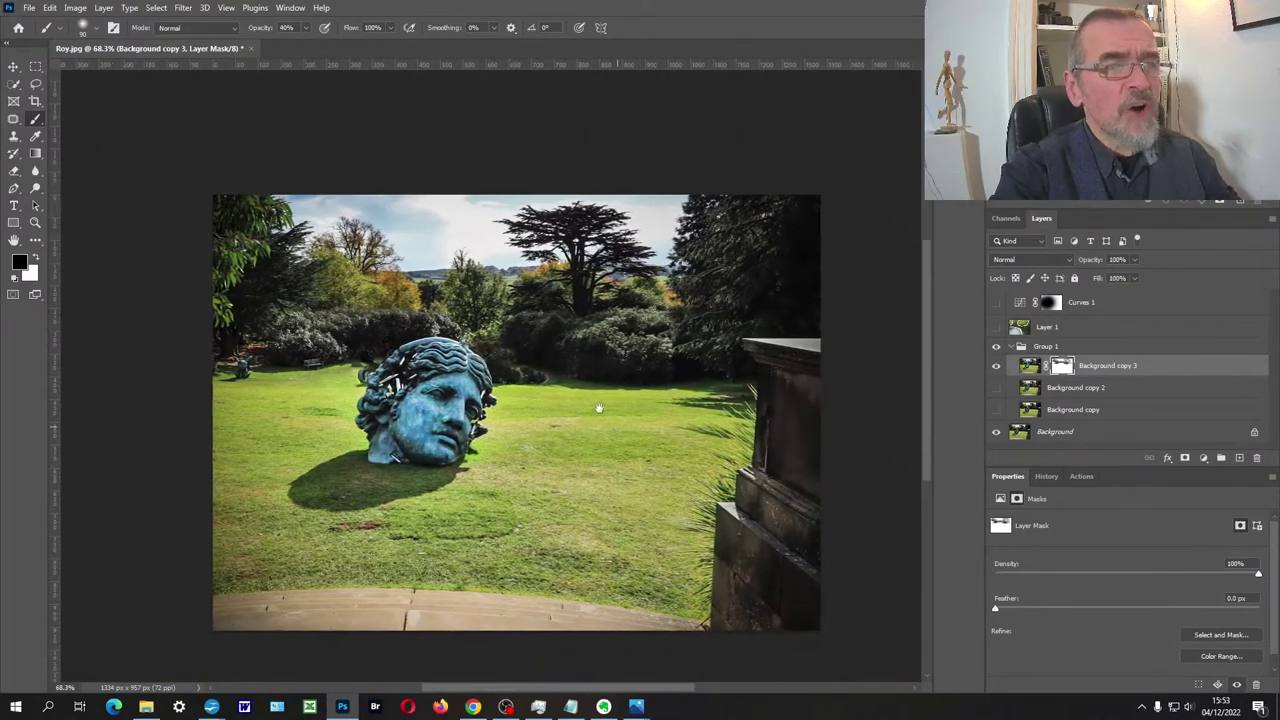
{"action": "scroll", "coordinate": [585, 390], "scroll_direction": "up", "scroll_amount": 1}
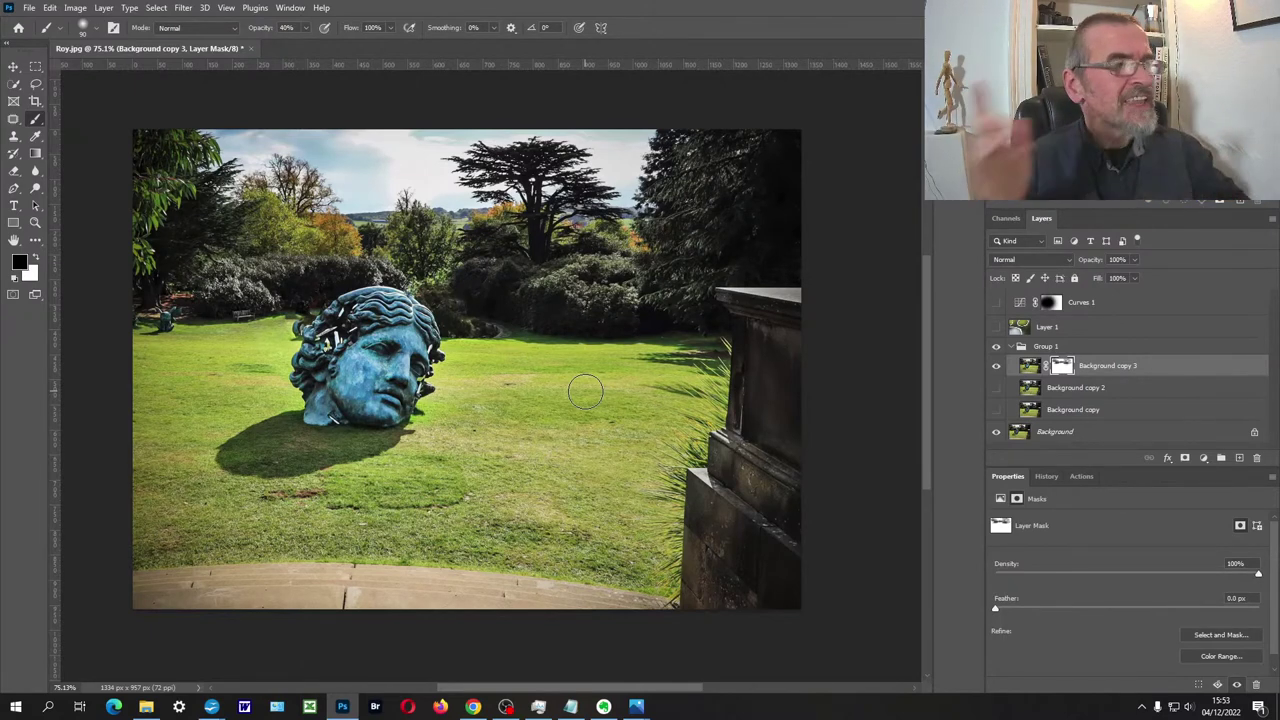
{"action": "left_click", "coordinate": [35, 222]}
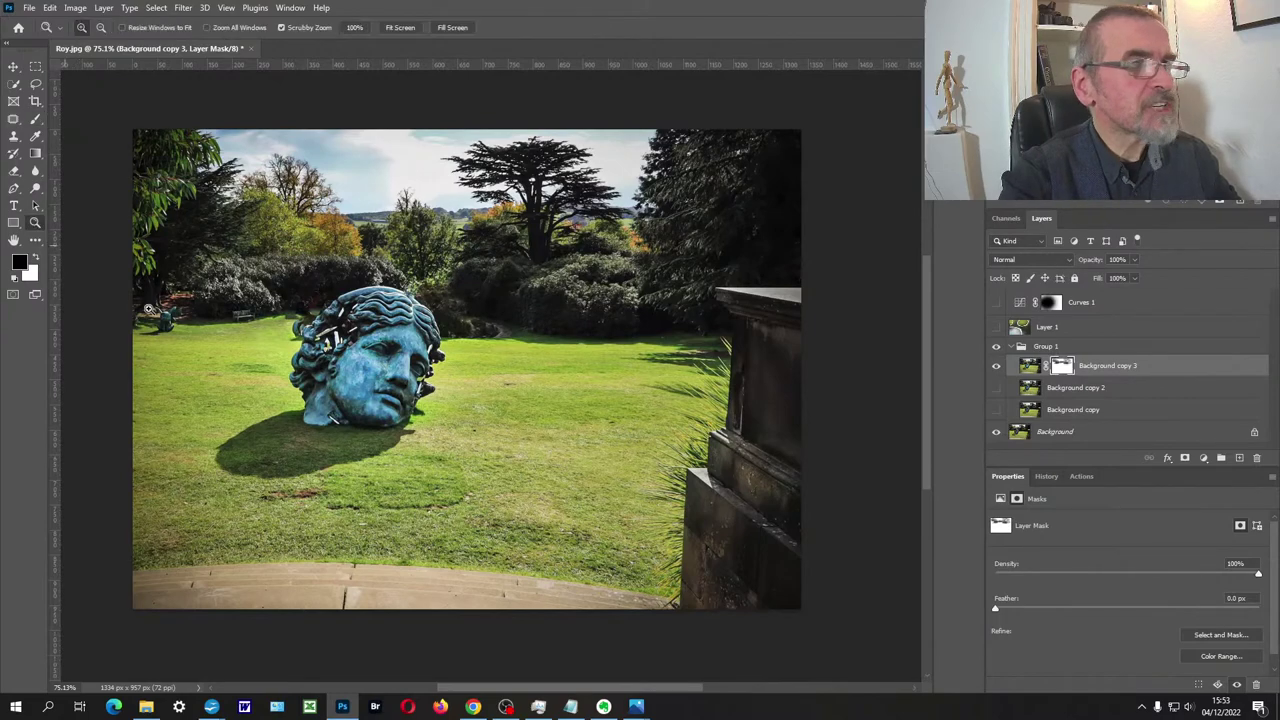
{"action": "left_click_drag", "start_coordinate": [271, 321], "coordinate": [333, 309]}
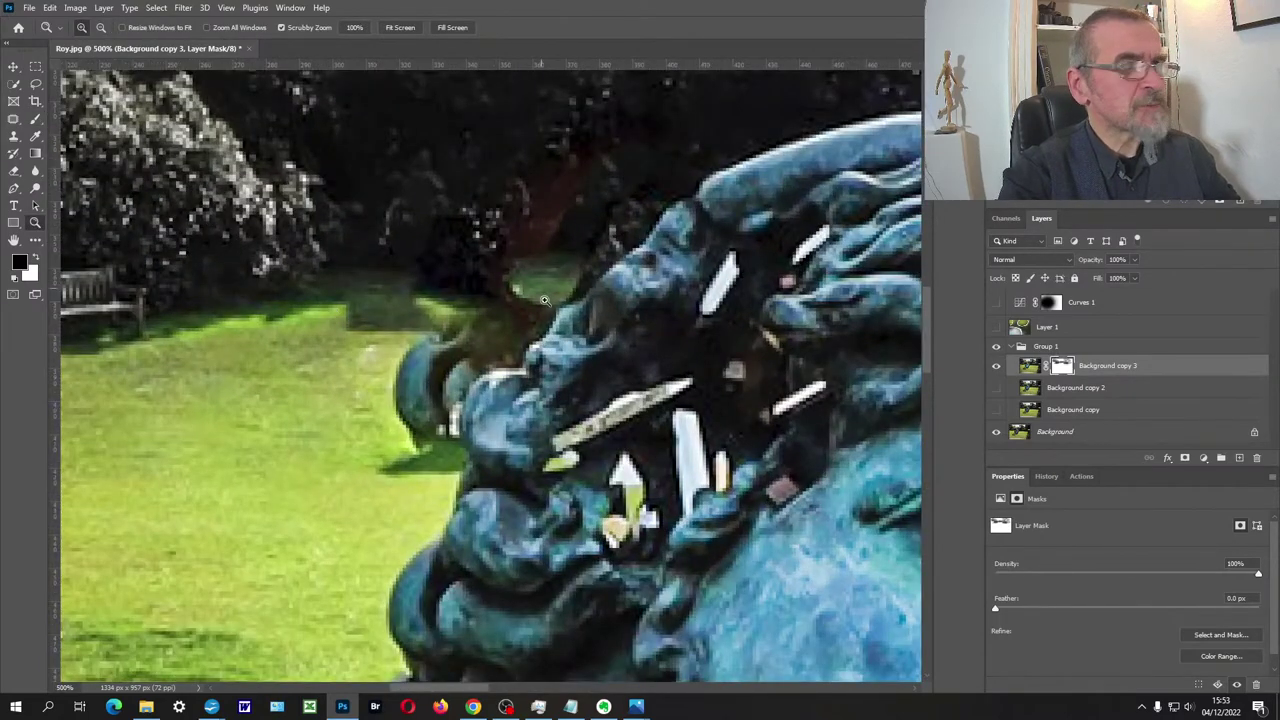
{"action": "left_click", "coordinate": [522, 431]}
{"action": "scroll", "coordinate": [522, 431], "scroll_direction": "up", "scroll_amount": 1}
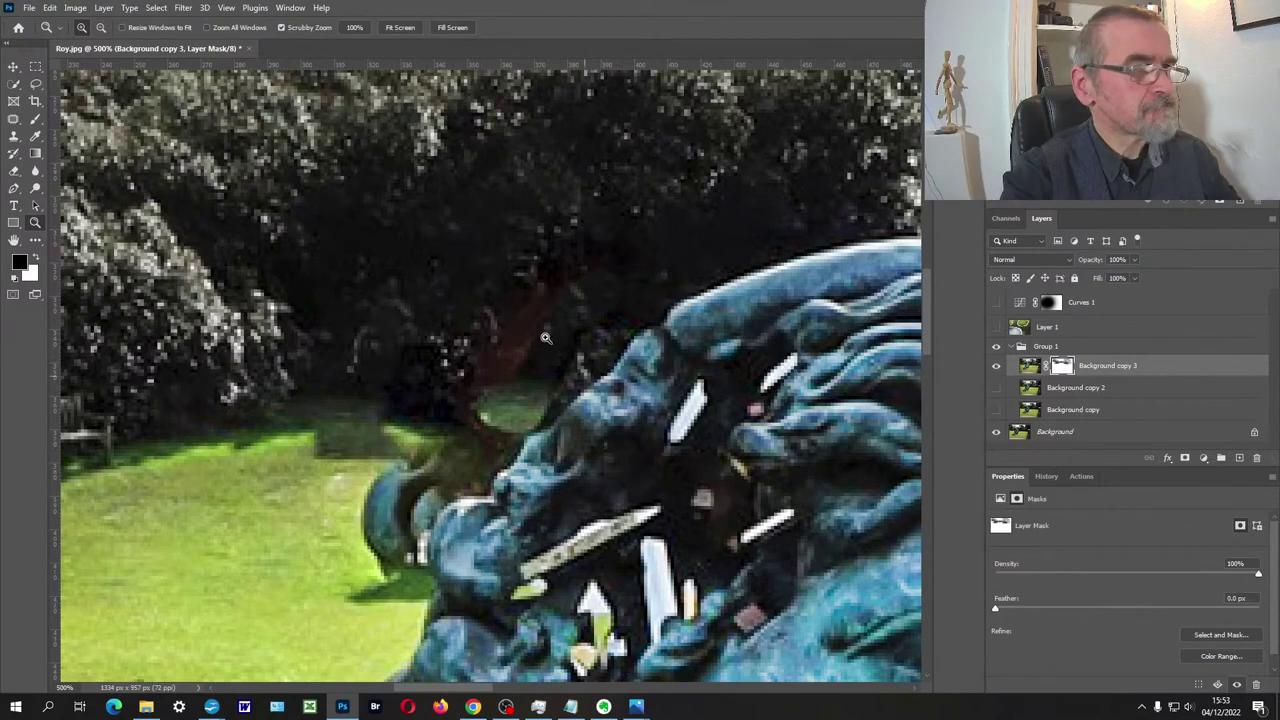
{"action": "left_click_drag", "start_coordinate": [473, 439], "coordinate": [443, 339]}
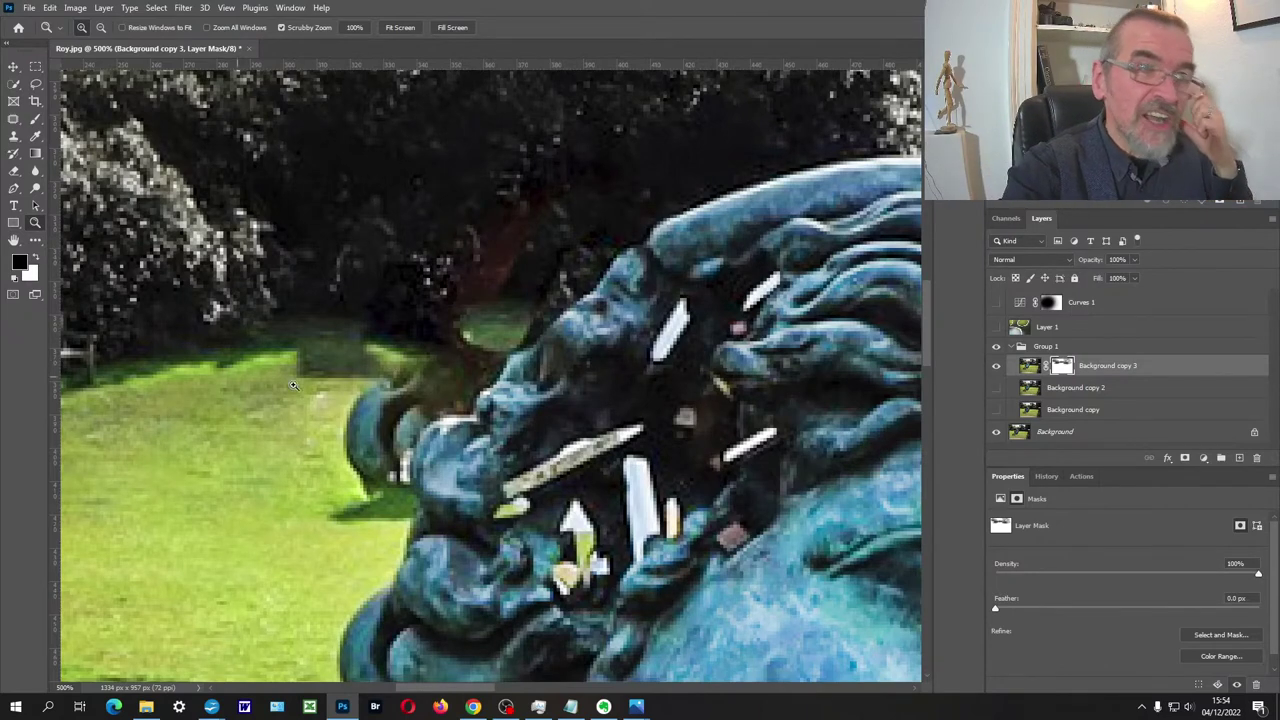
{"action": "mouse_move", "coordinate": [414, 340]}
{"action": "left_mouse_down"}
{"action": "mouse_move", "coordinate": [373, 315]}
{"action": "mouse_move", "coordinate": [410, 354]}
{"action": "left_mouse_up"}
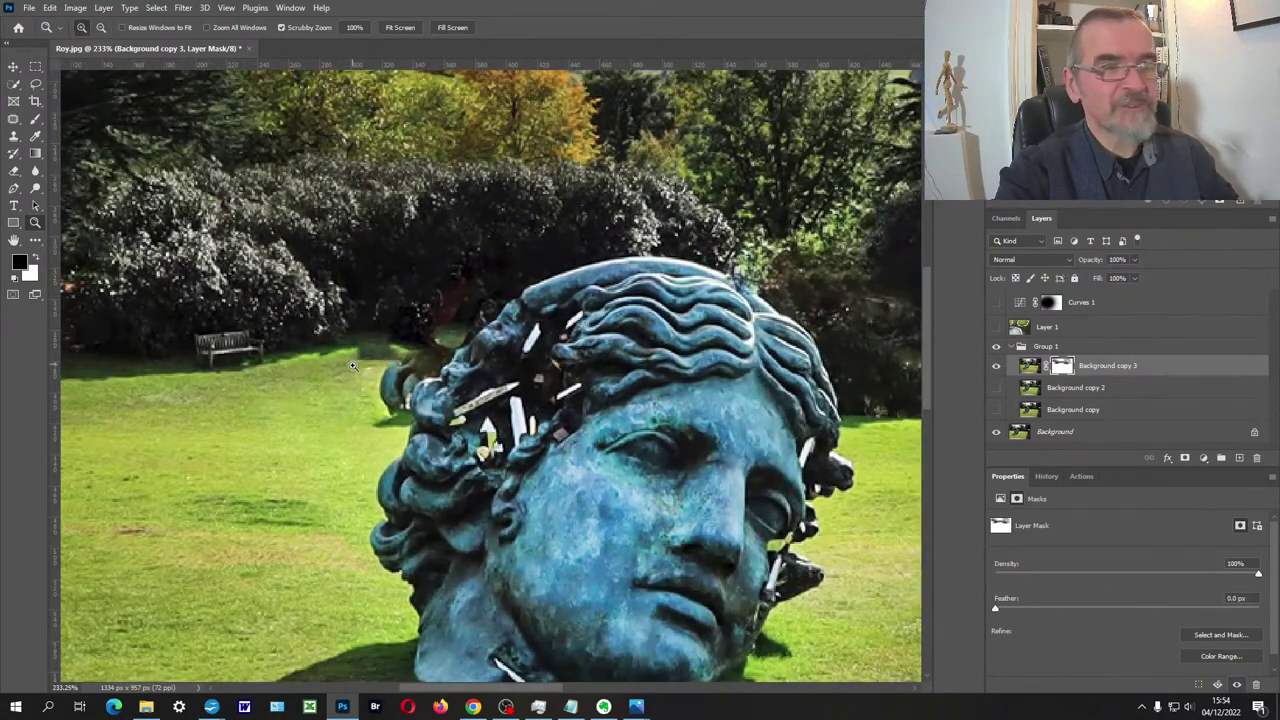
{"action": "left_click_drag", "start_coordinate": [389, 358], "coordinate": [394, 296]}
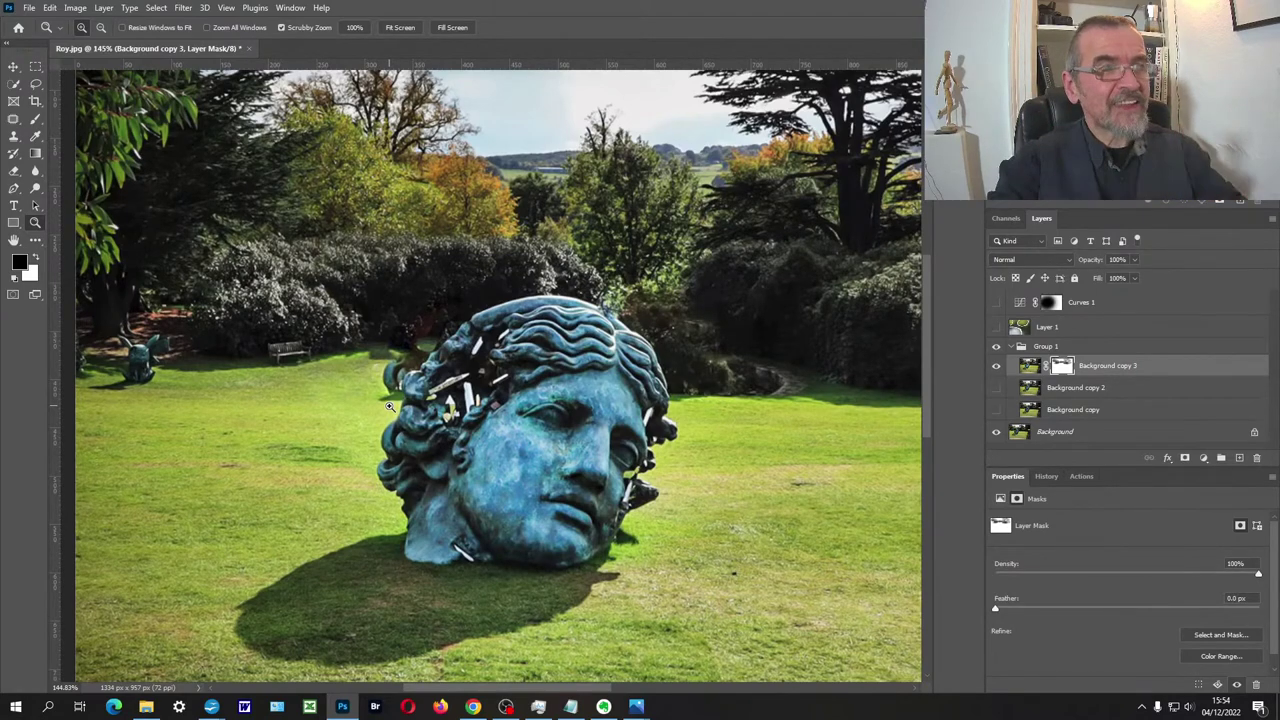
{"action": "left_click_drag", "start_coordinate": [404, 358], "coordinate": [485, 333]}
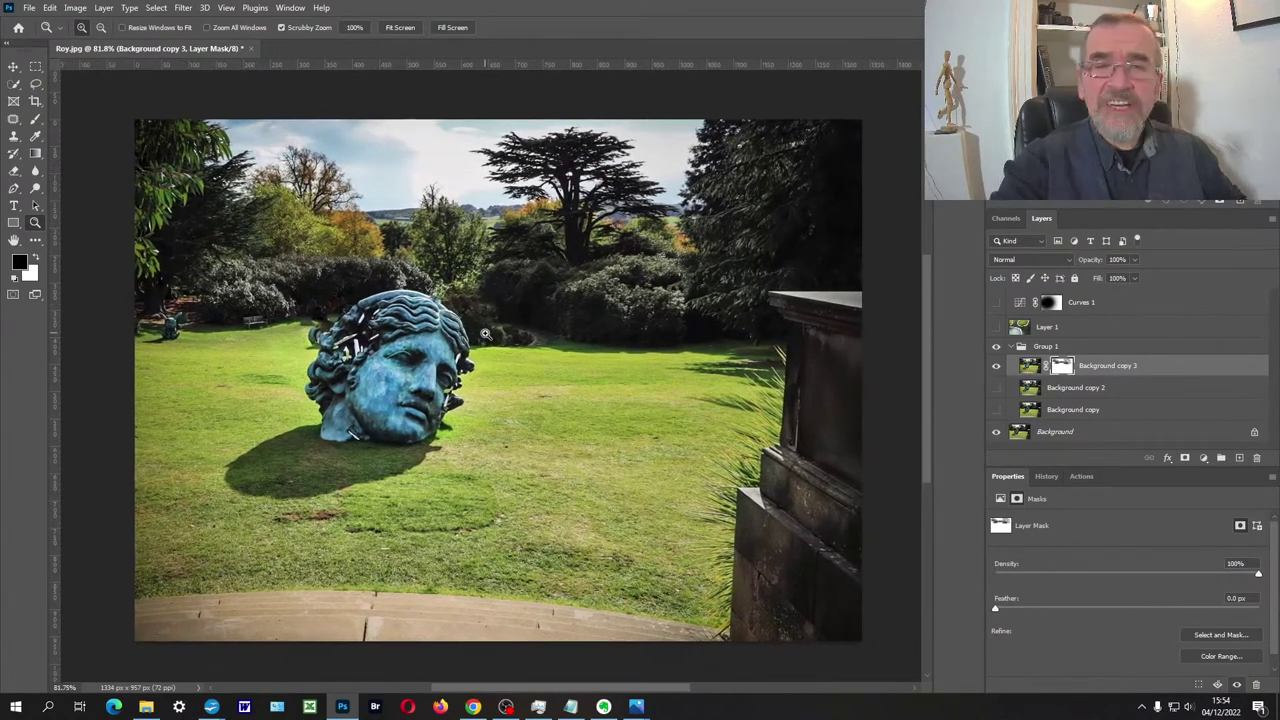